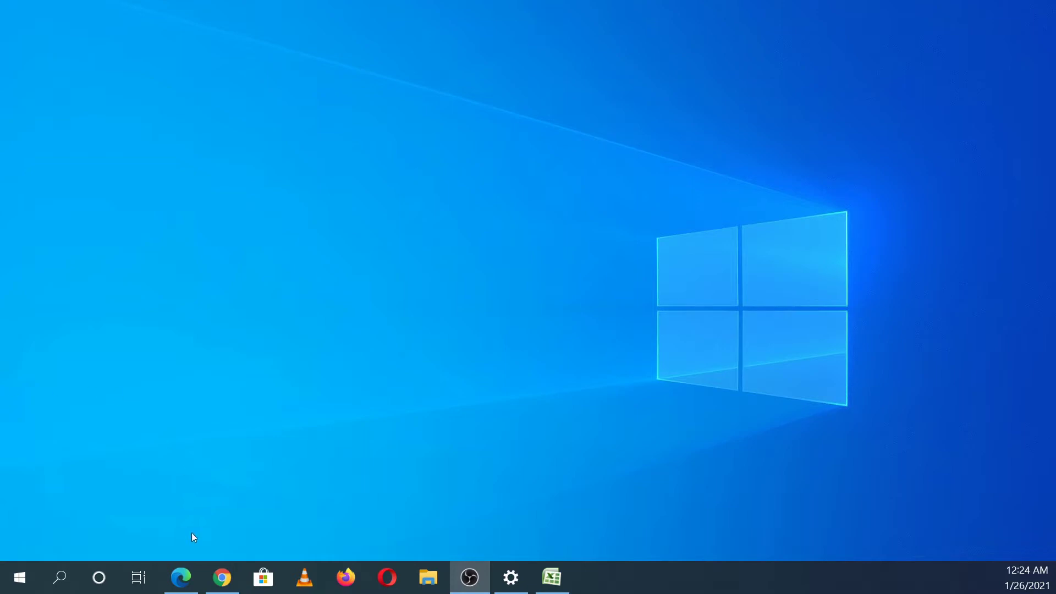
# Step: Launch Google Chrome from the Windows taskbar
pyautogui.click(220, 582)
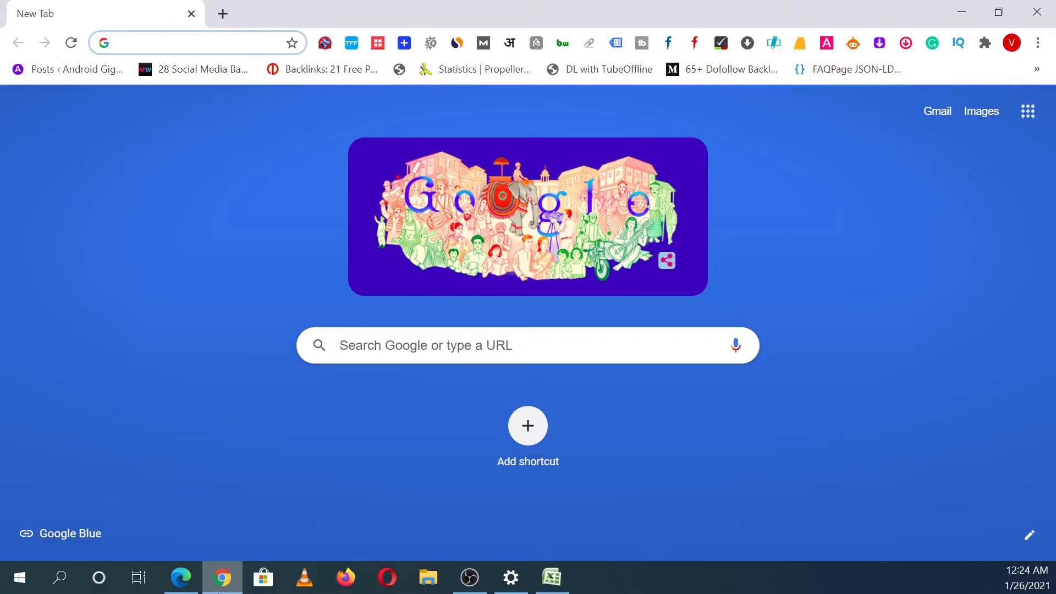
# Step: Google 'download wordpress' and open the WordPress.org 'Get WordPress' page
pyautogui.write('downlo')
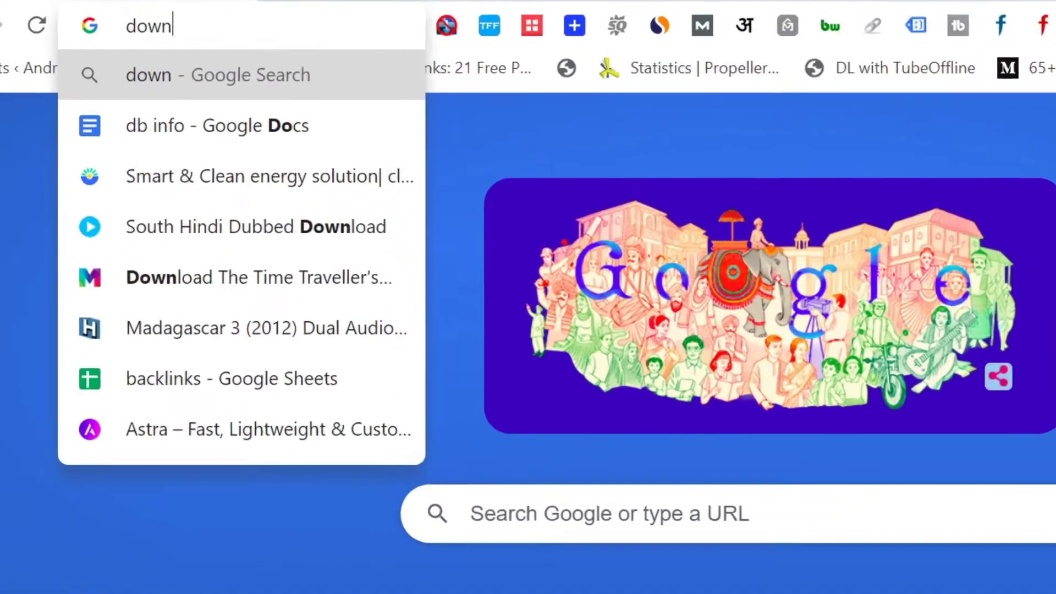
pyautogui.write('ad wordpres')
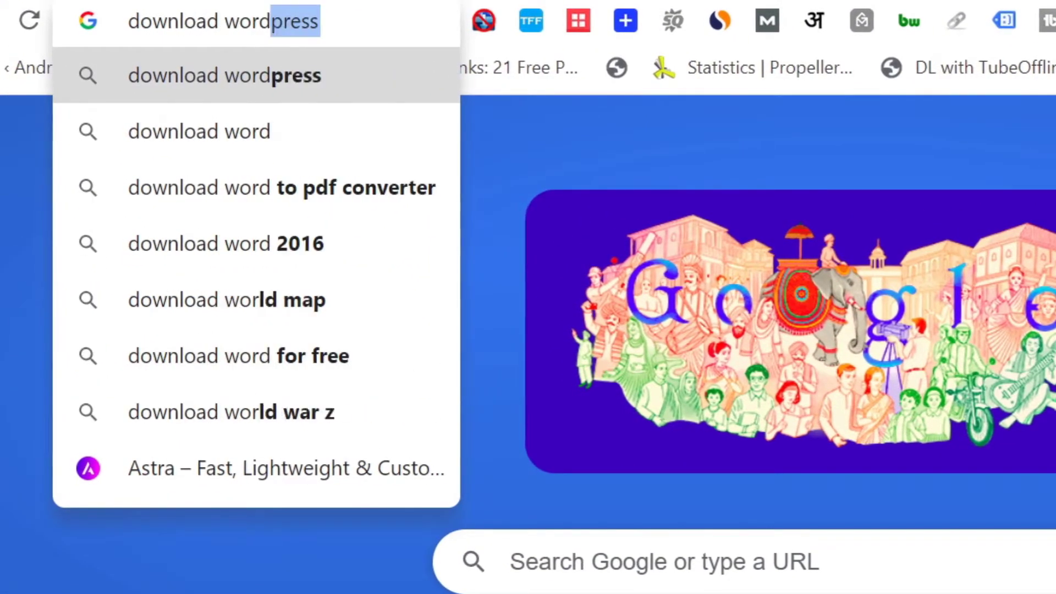
pyautogui.write('s')
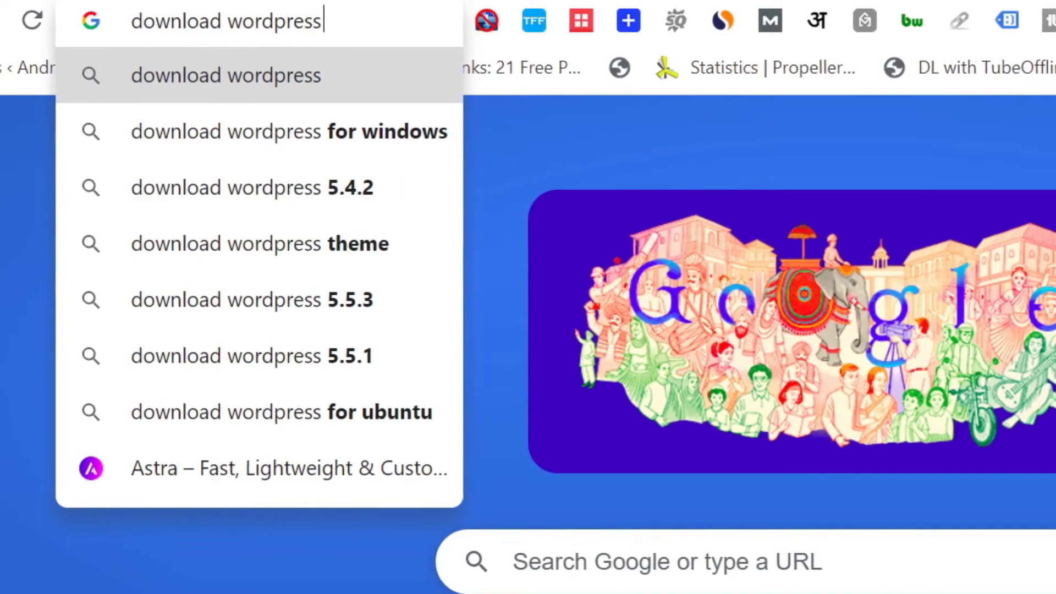
pyautogui.press('Return')
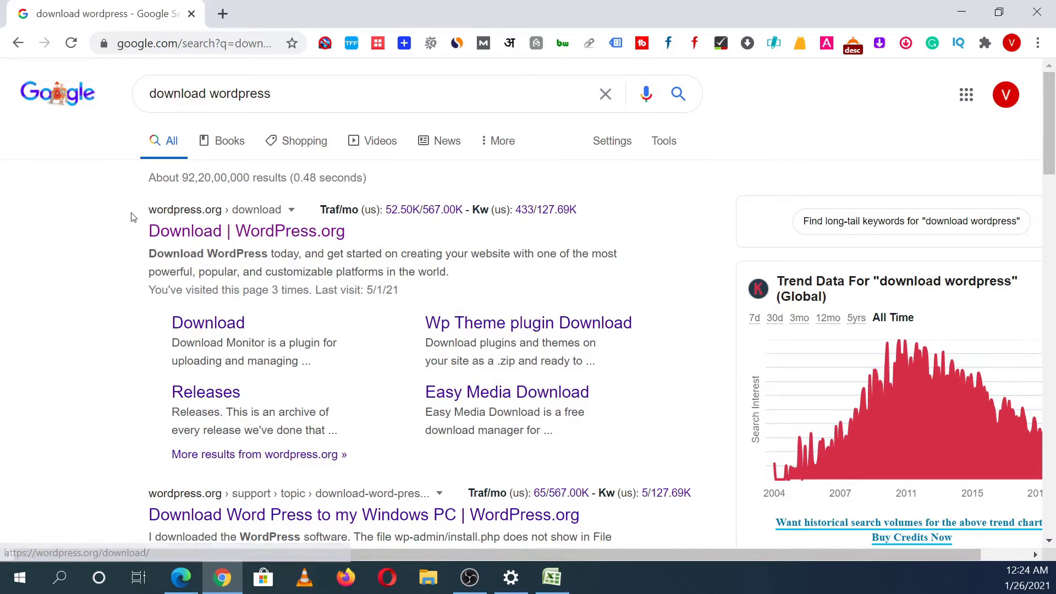
pyautogui.click(174, 240)
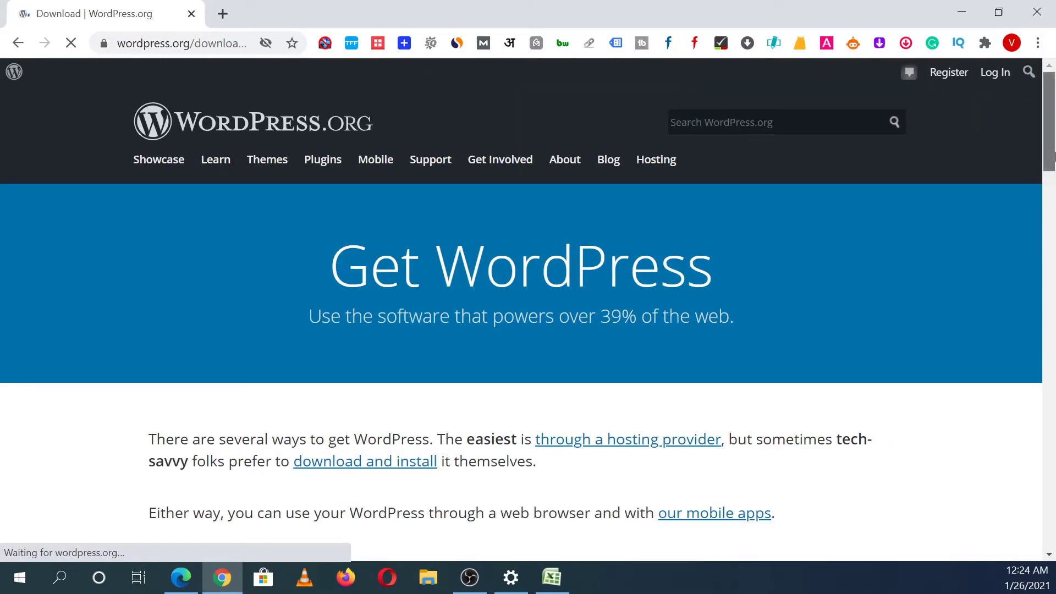
# Step: Download wordpress-5.6.zip, dismiss the Hooray popup, and start a new blank tab
pyautogui.scroll(-5, 1051, 274)
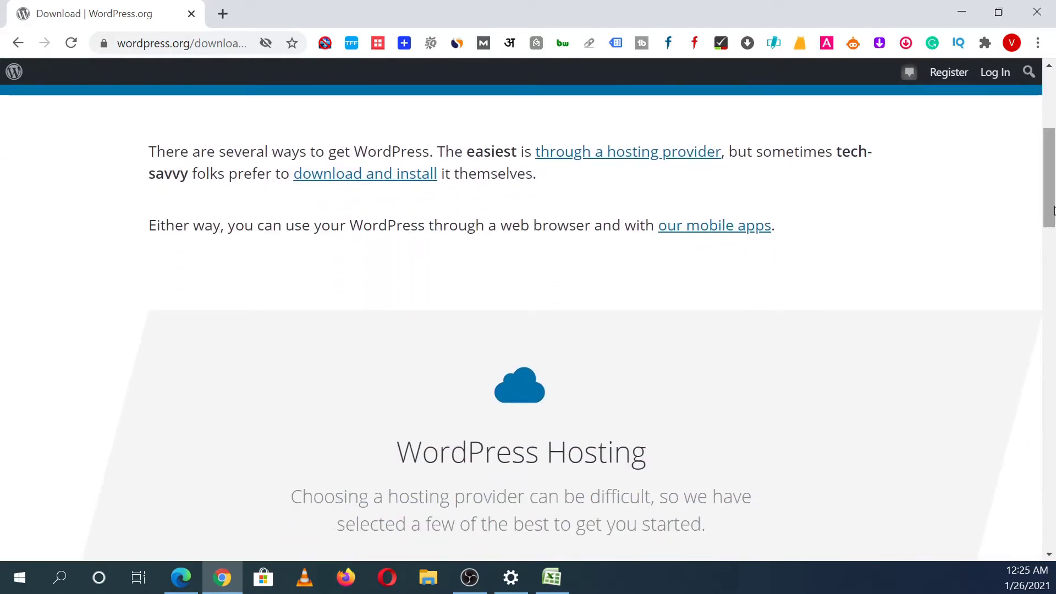
pyautogui.moveTo(1052, 210); pyautogui.dragTo(1052, 367)
pyautogui.click(993, 336)
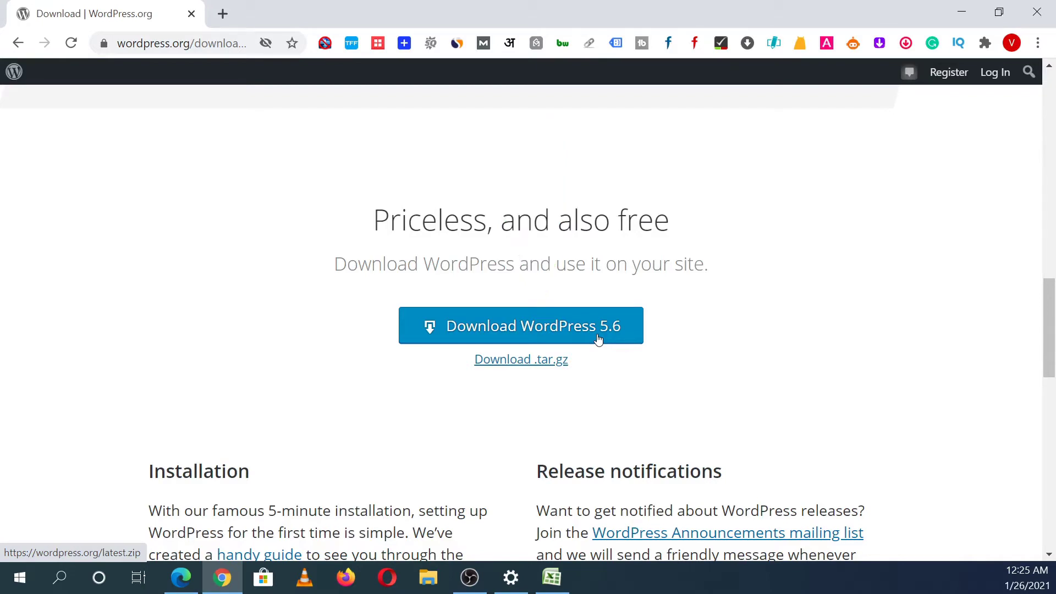
pyautogui.click(599, 339)
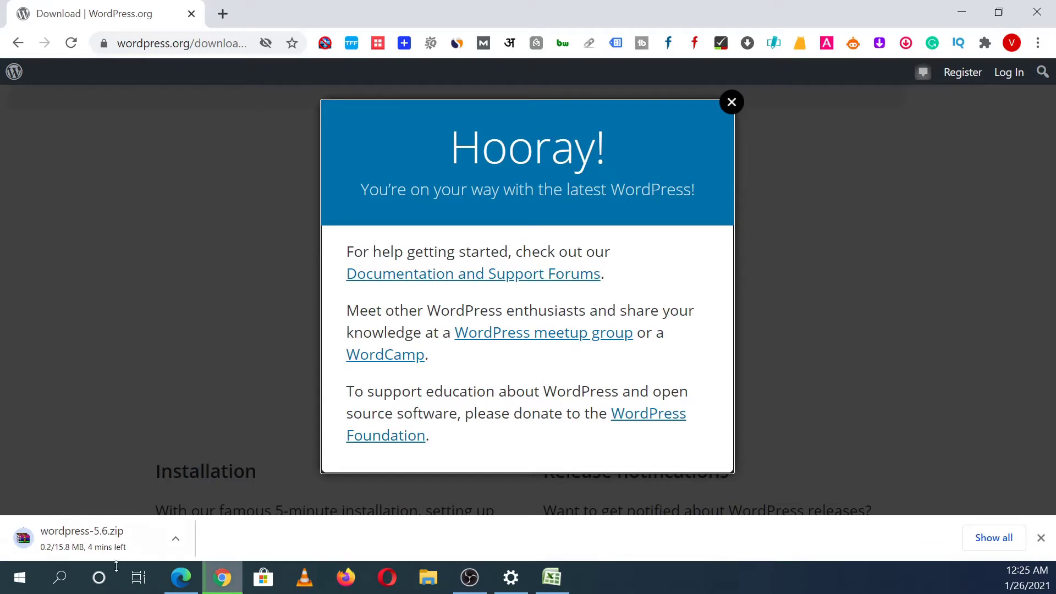
pyautogui.click(727, 101)
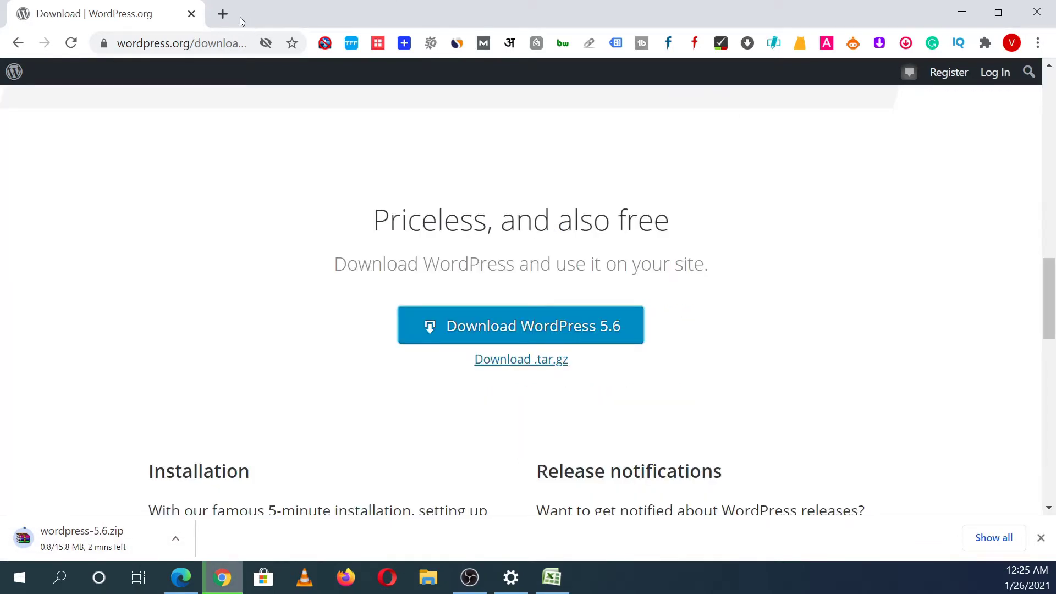
pyautogui.click(221, 15)
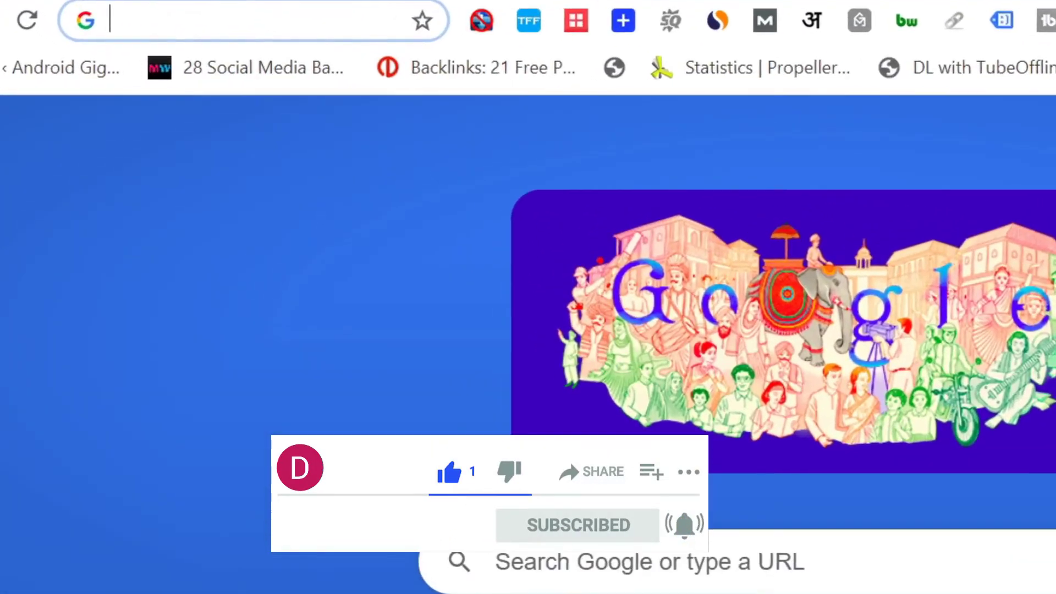
# Step: Google 'download xampp' and open the Apache Friends XAMPP download page
pyautogui.write('download xampp')
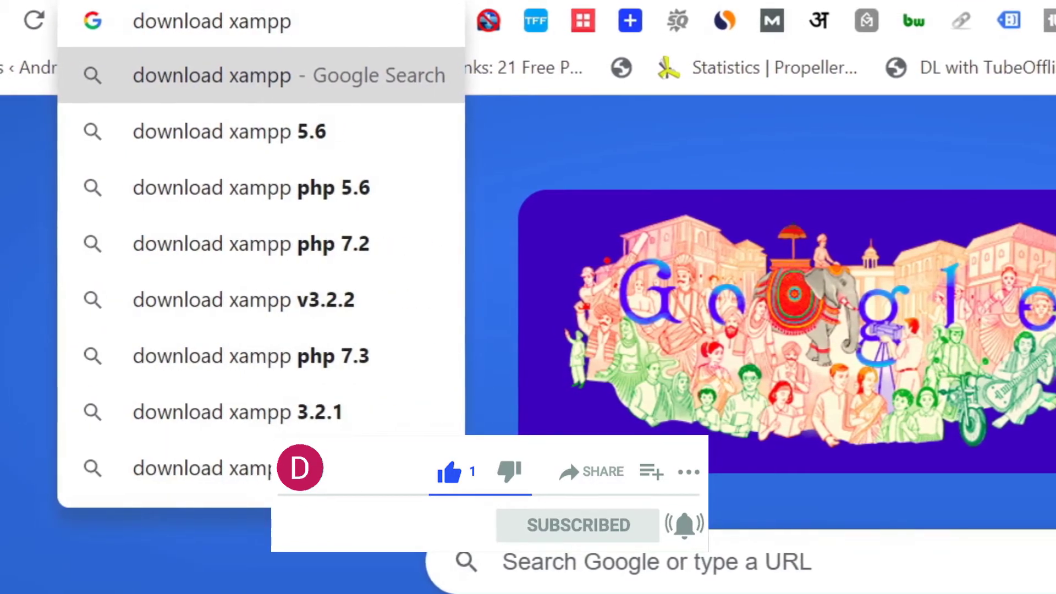
pyautogui.press('Return')
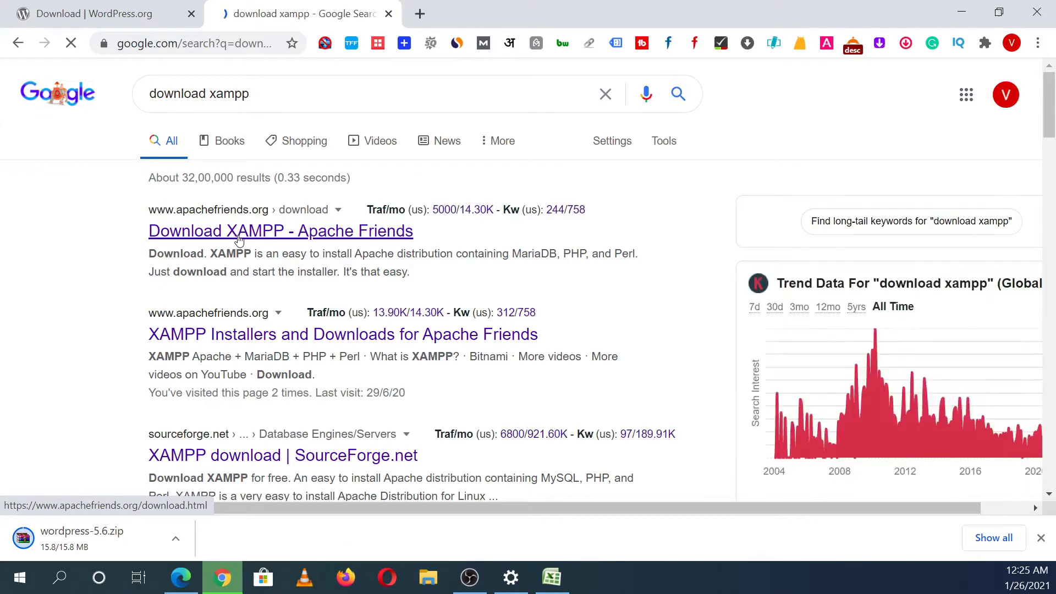
pyautogui.click(208, 241)
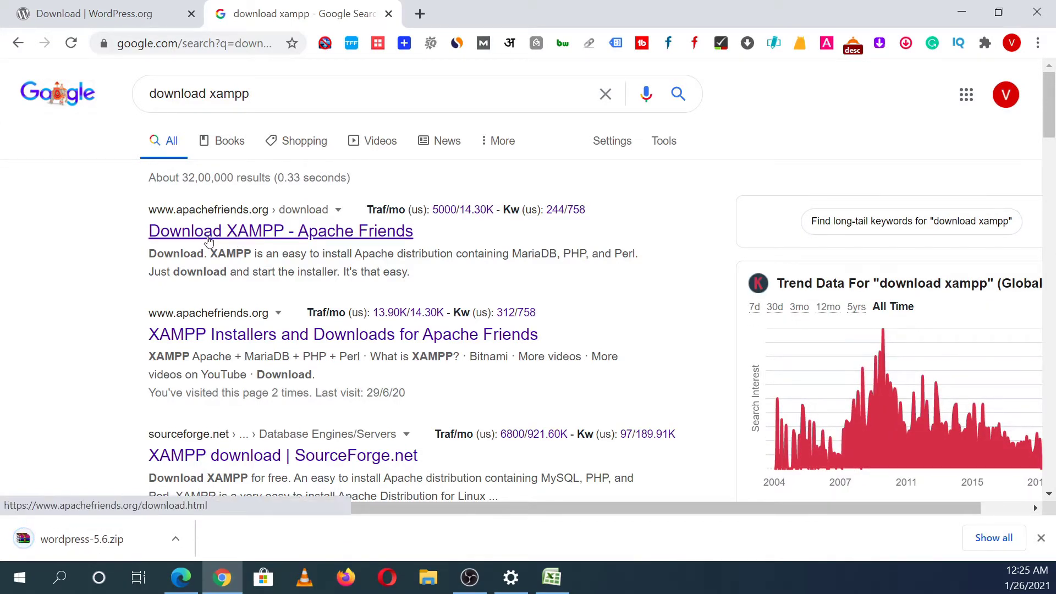
pyautogui.click(208, 242)
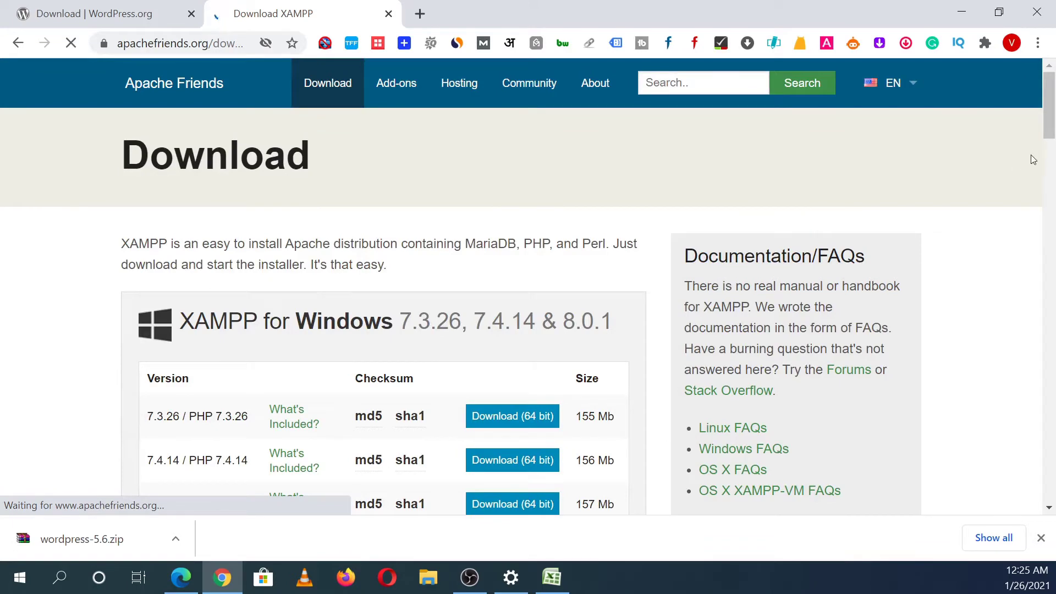
# Step: Download the 64-bit XAMPP 7.3.26 Windows installer and show Chrome's Downloads page
pyautogui.moveTo(1053, 124); pyautogui.dragTo(1053, 145)
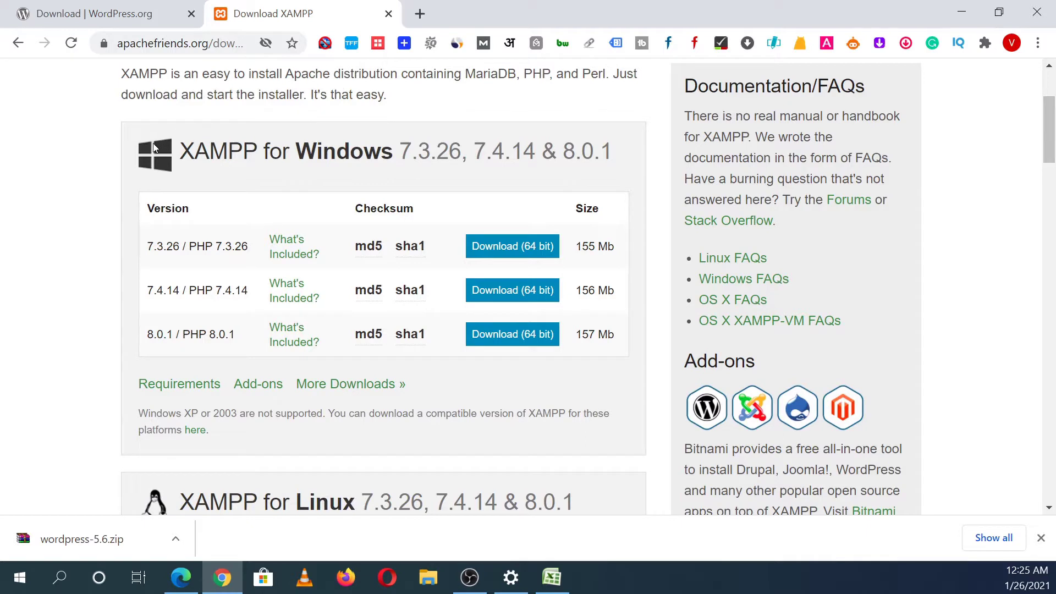
pyautogui.moveTo(177, 159); pyautogui.dragTo(306, 170)
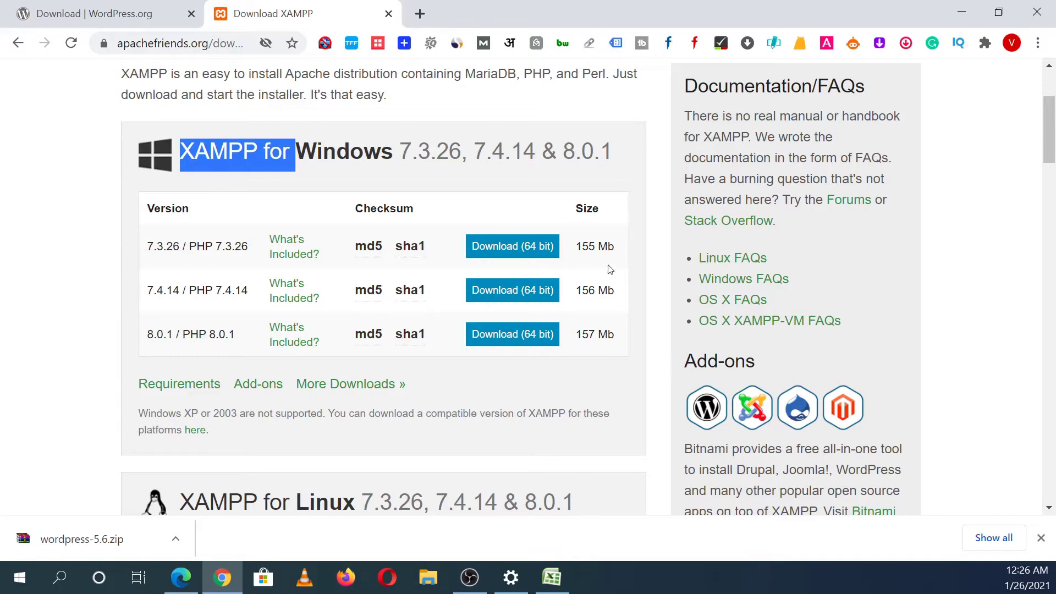
pyautogui.click(534, 247)
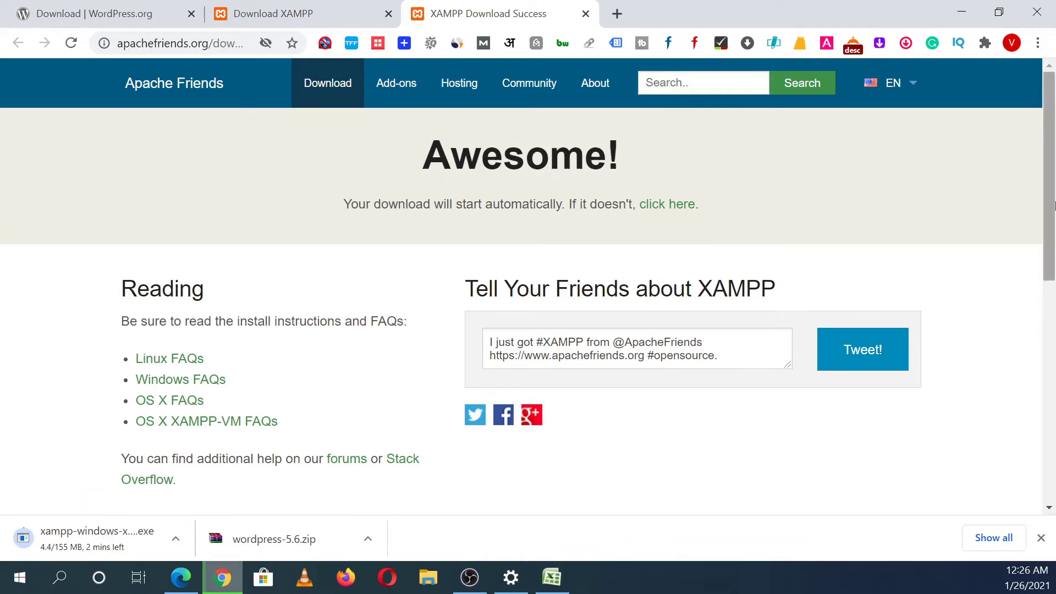
pyautogui.scroll(-1, 942, 255)
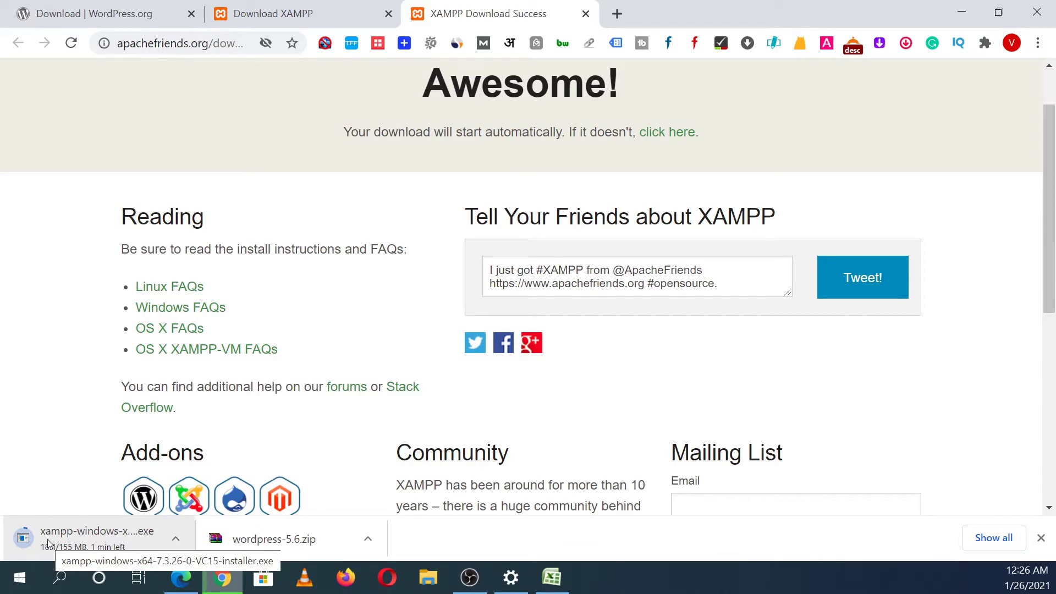
pyautogui.hotkey('ctrl', 'j')
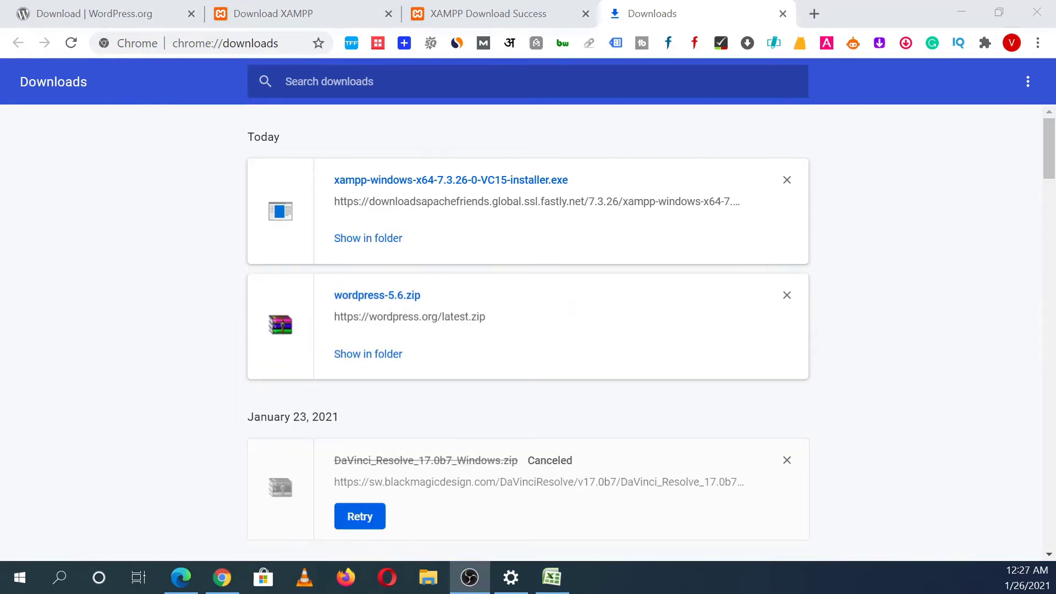
# Step: Run xampp-windows-x64-7.3.26-0-VC15-installer.exe from Chrome's Downloads page
pyautogui.click(509, 182)
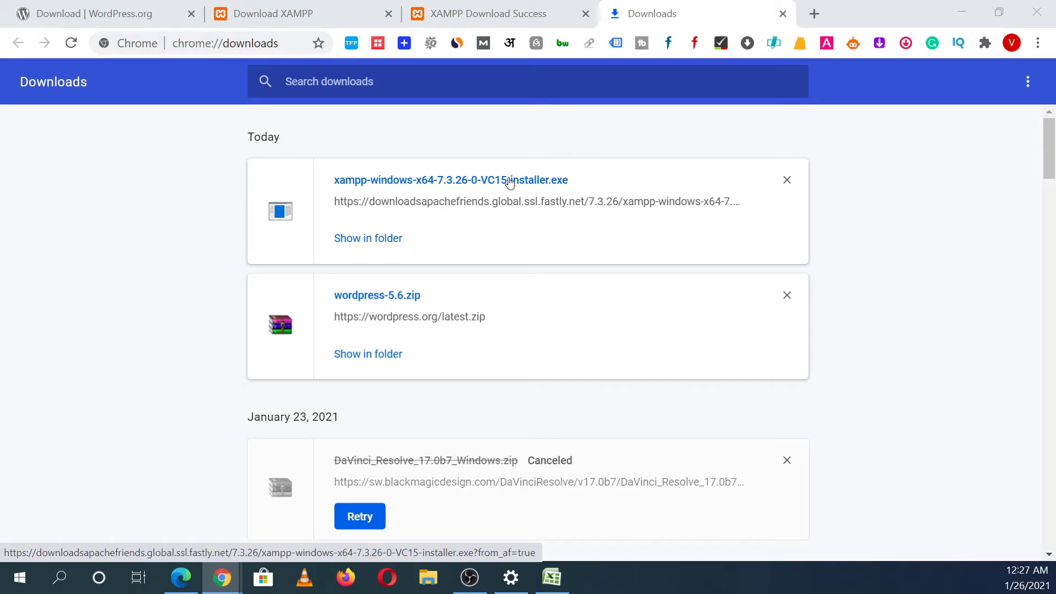
pyautogui.click(510, 182)
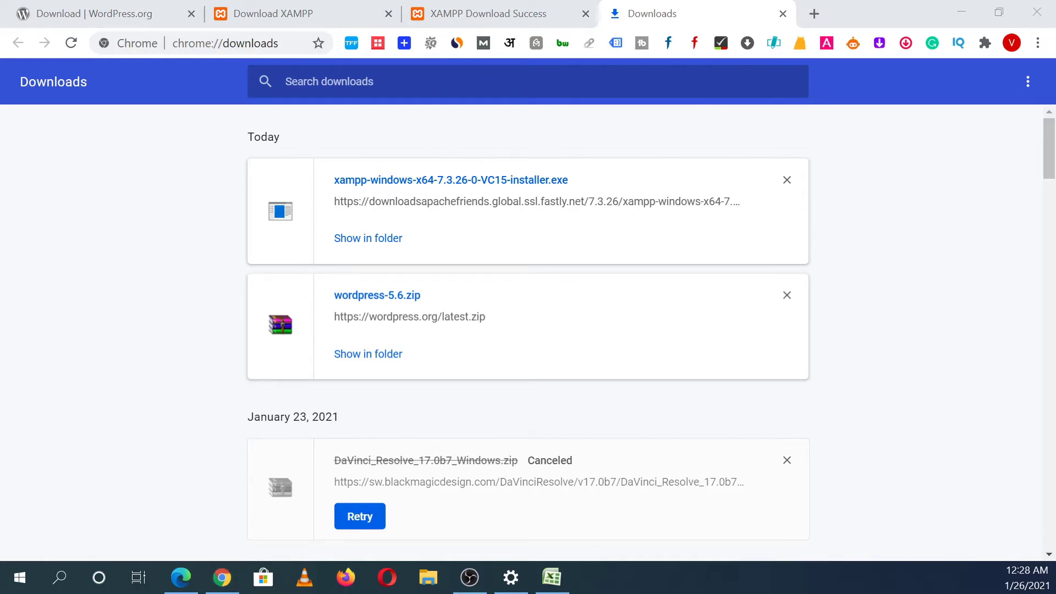
# Step: Minimize Chrome, choose to continue past the antivirus notice, and acknowledge the UAC warning
pyautogui.click(961, 6)
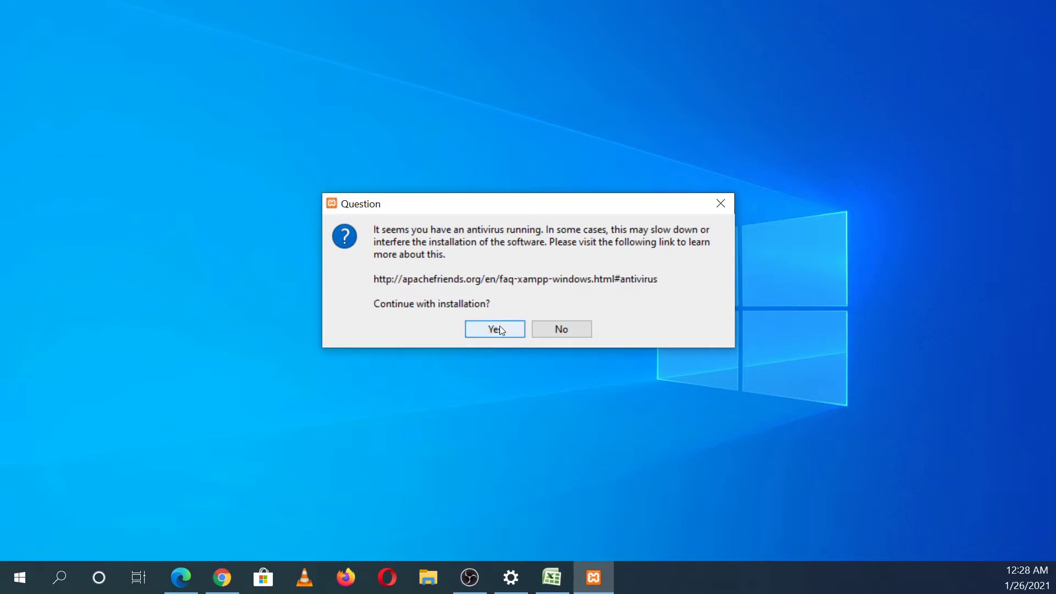
pyautogui.click(494, 329)
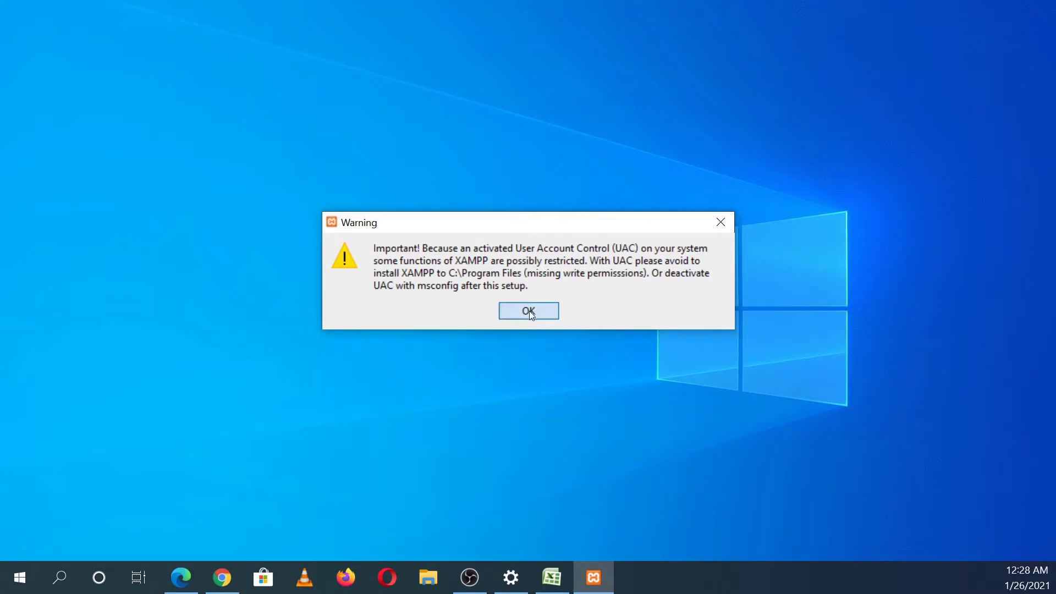
pyautogui.click(529, 311)
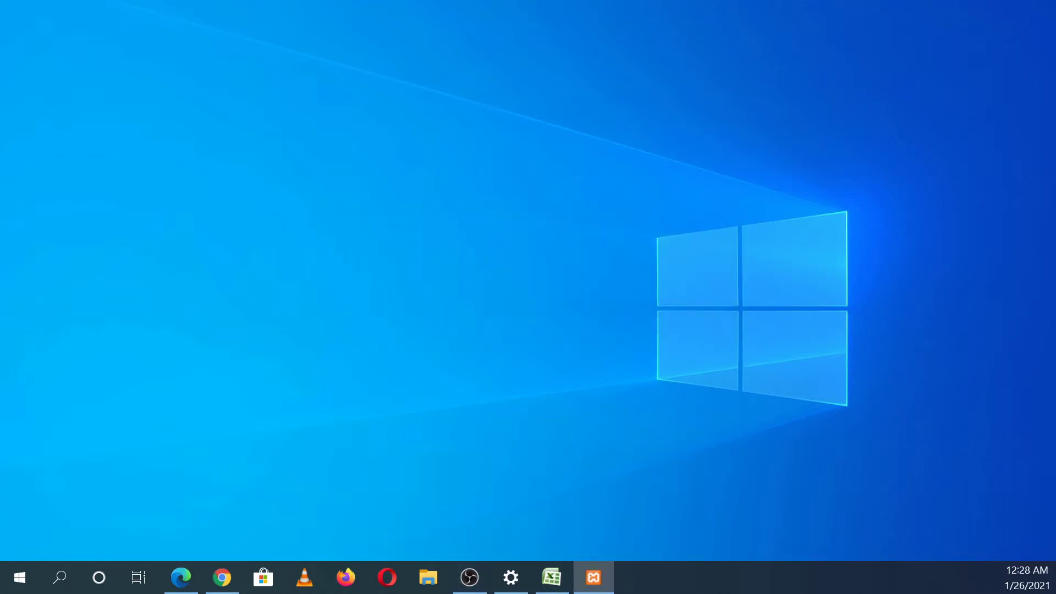
# Step: Install XAMPP with default components into C:\xampp in English, then finish the wizard
pyautogui.moveTo(477, 33); pyautogui.dragTo(534, 99)
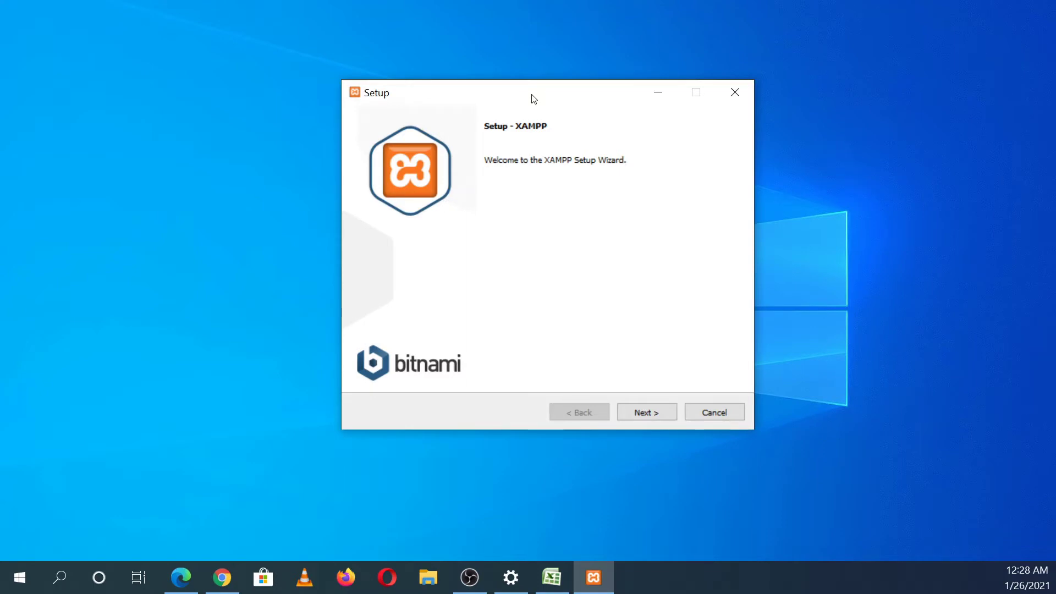
pyautogui.click(645, 410)
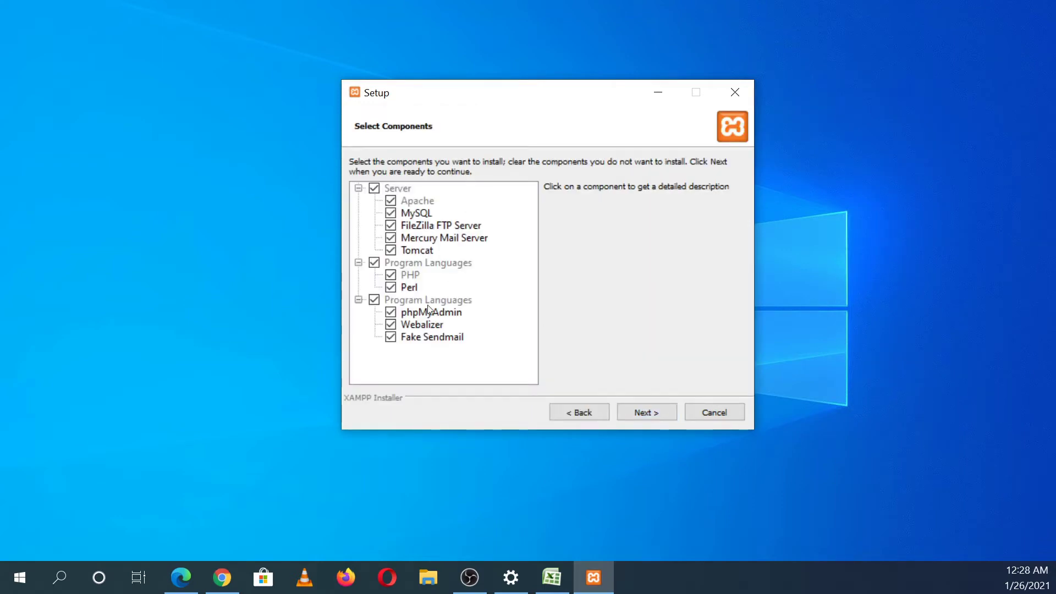
pyautogui.click(648, 413)
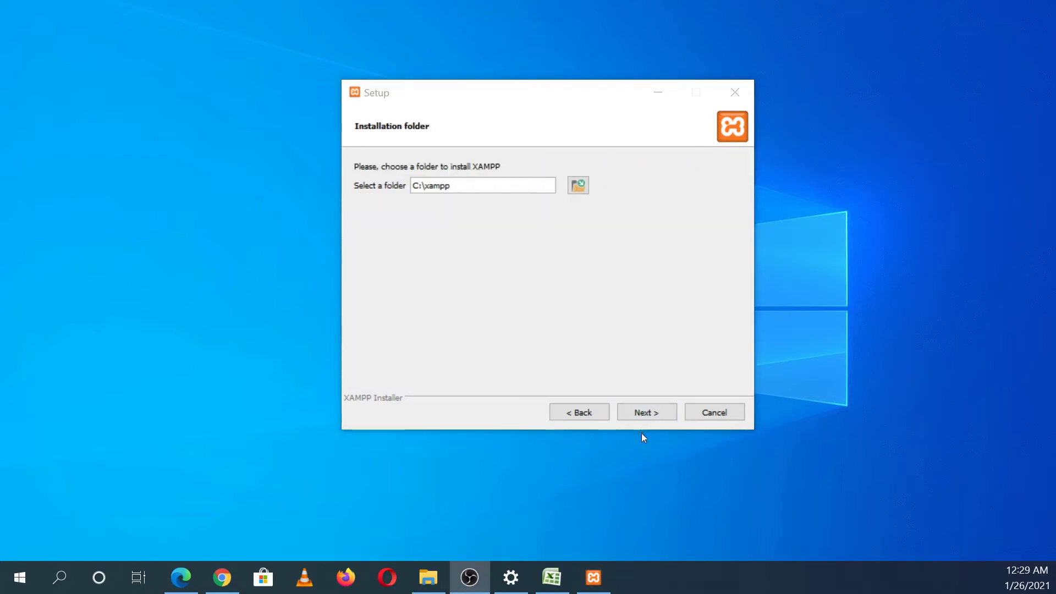
pyautogui.click(644, 412)
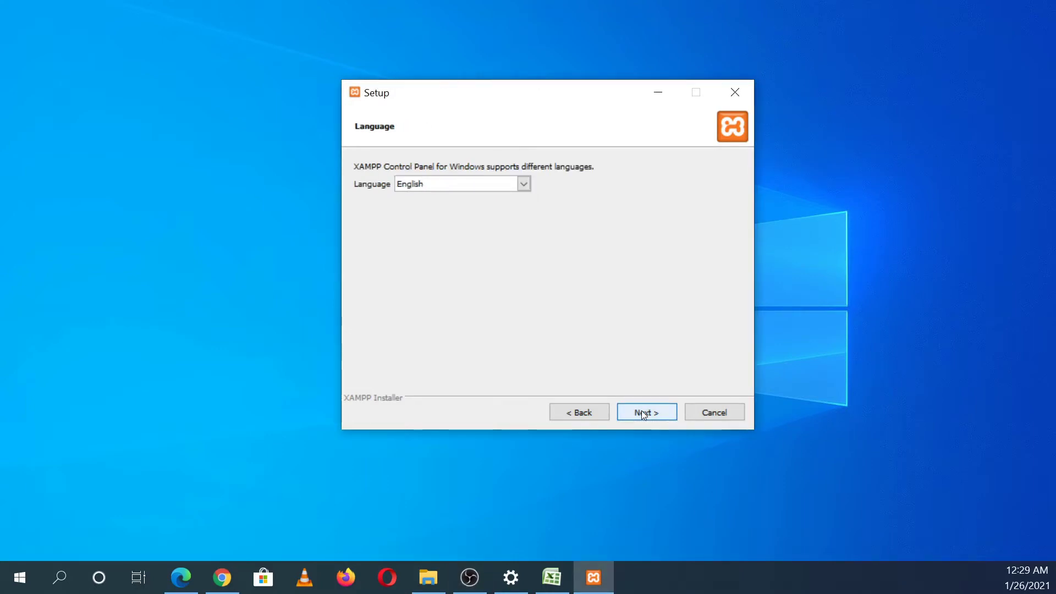
pyautogui.click(642, 411)
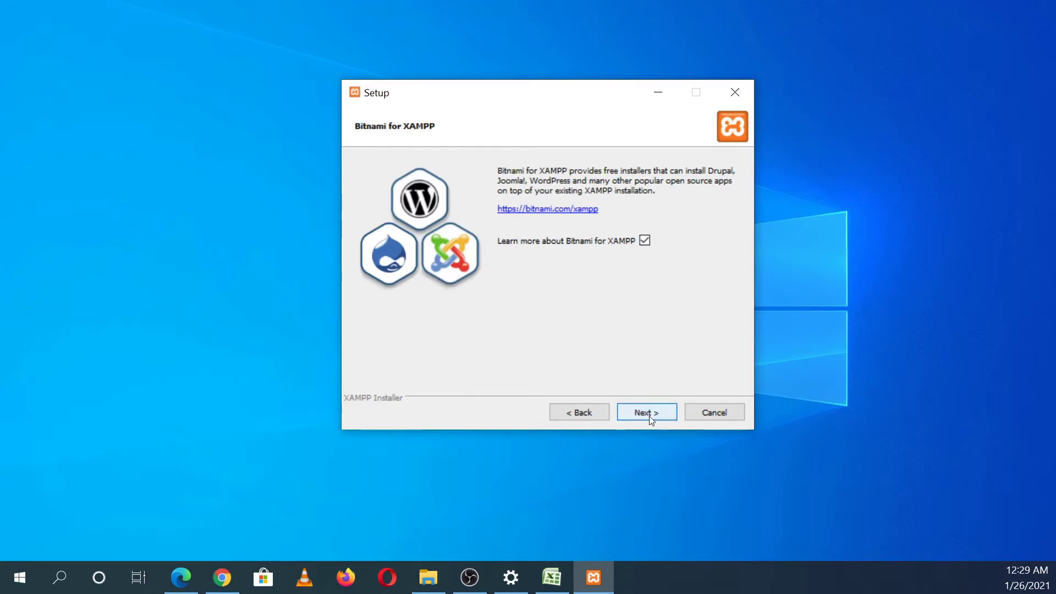
pyautogui.click(649, 416)
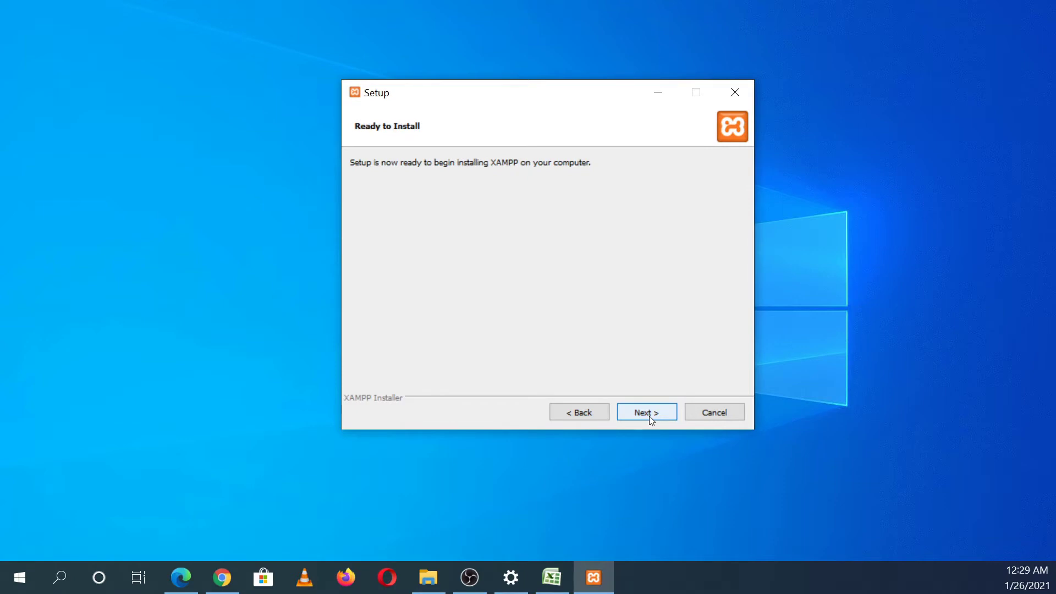
pyautogui.click(649, 415)
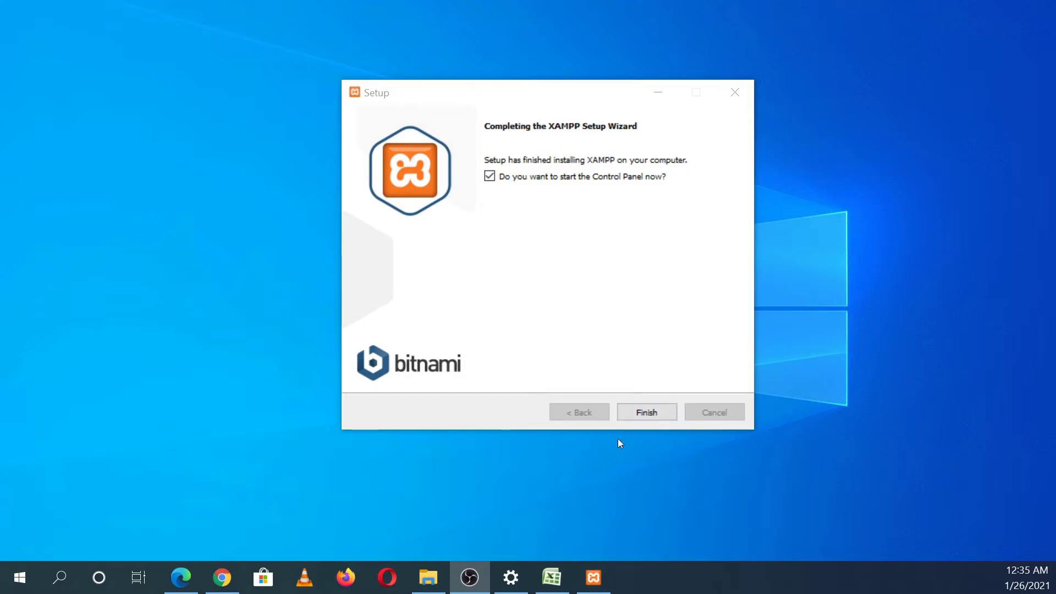
pyautogui.click(648, 411)
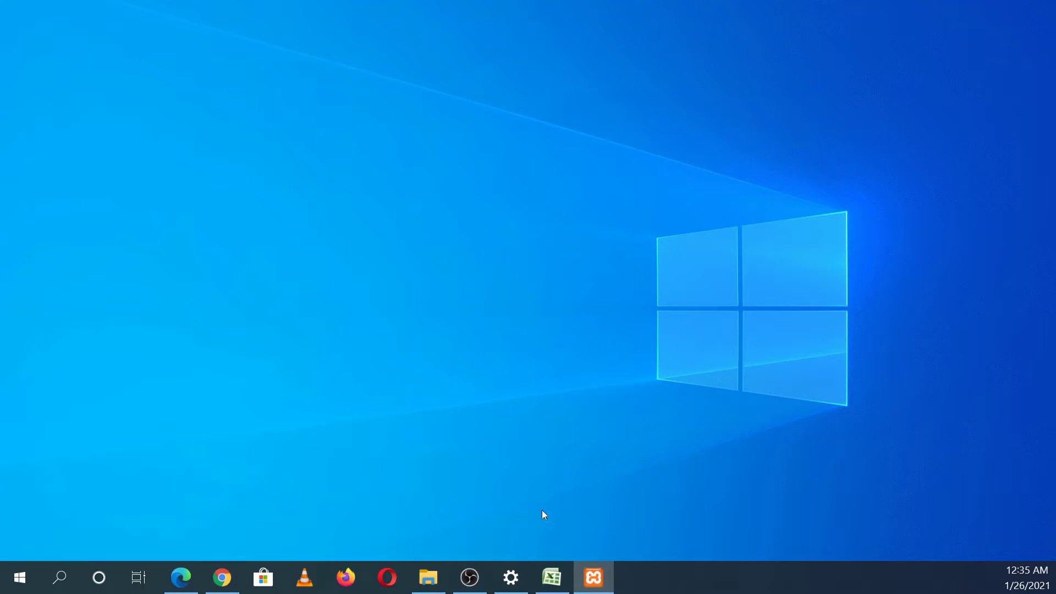
# Step: Bring up XAMPP Control Panel v3.2.4, move it into view, then minimize it
pyautogui.click(591, 579)
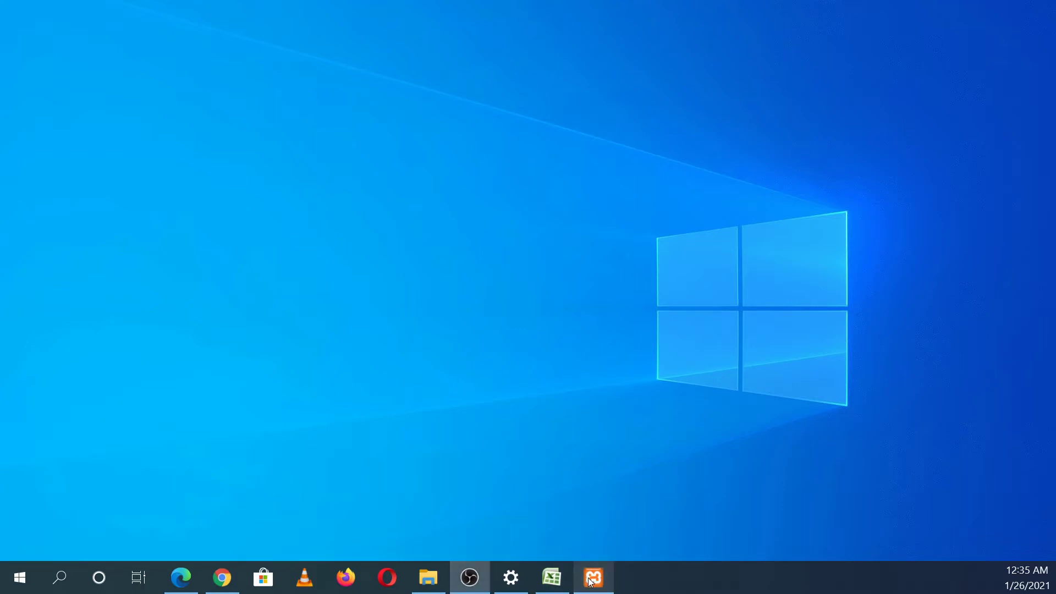
pyautogui.click(591, 580)
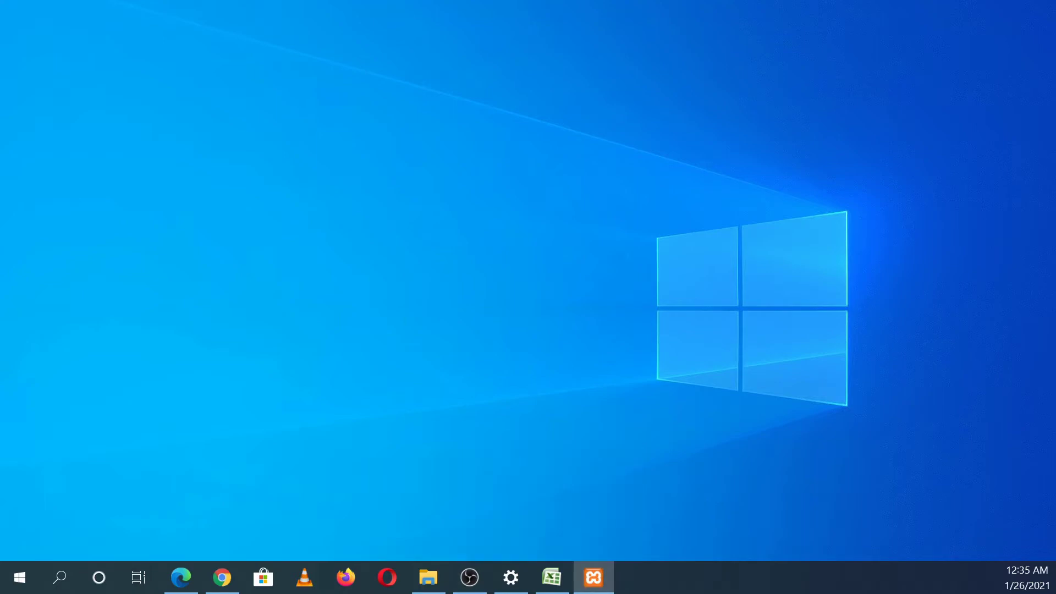
pyautogui.moveTo(2, 162); pyautogui.dragTo(488, 50)
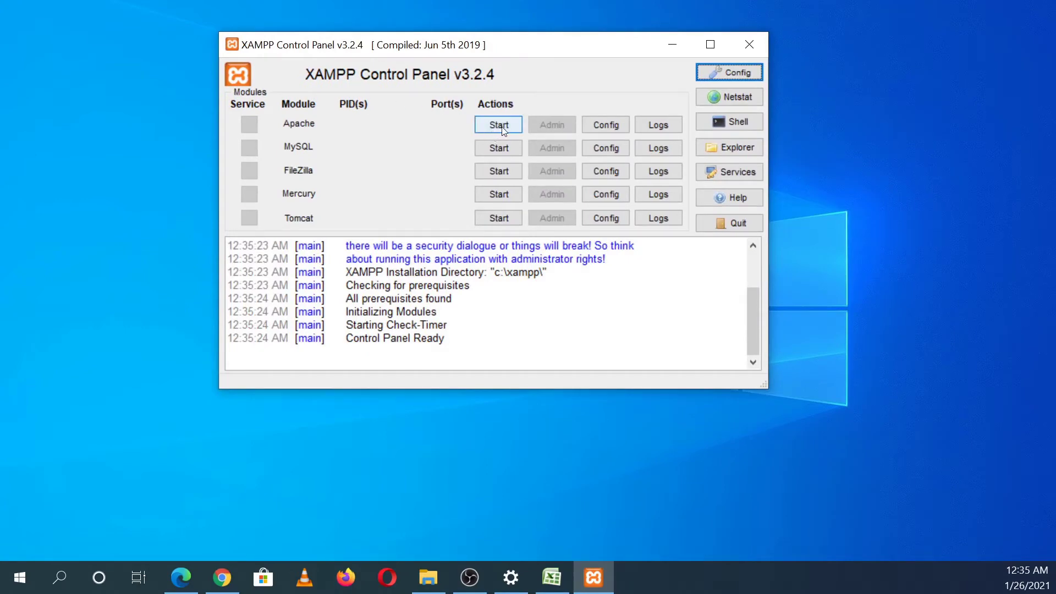
pyautogui.click(677, 44)
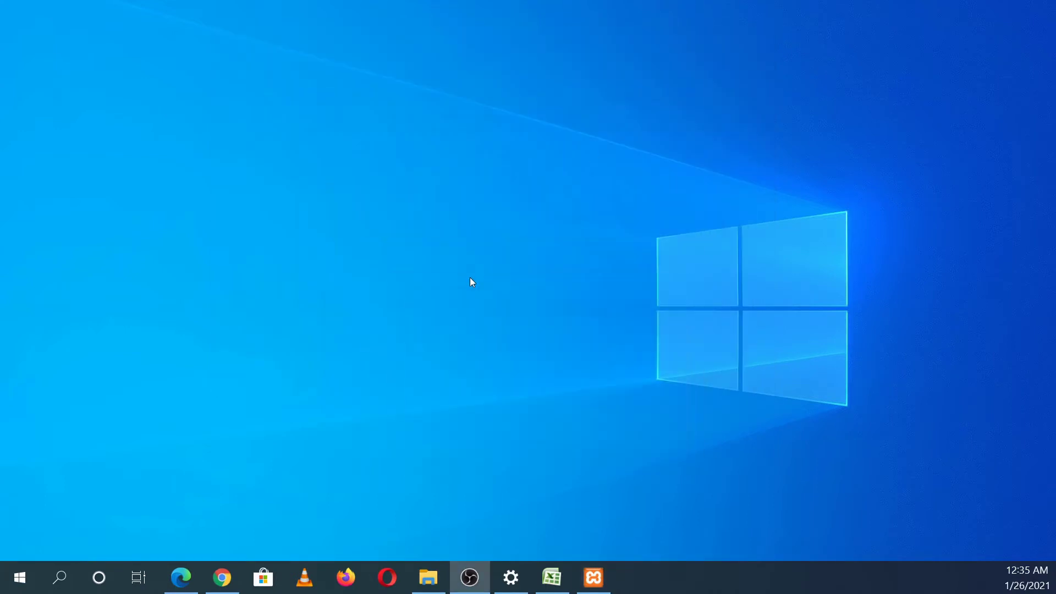
# Step: Open wordpress-5.6.zip's download folder from Chrome's Downloads page, then minimize Chrome
pyautogui.click(209, 586)
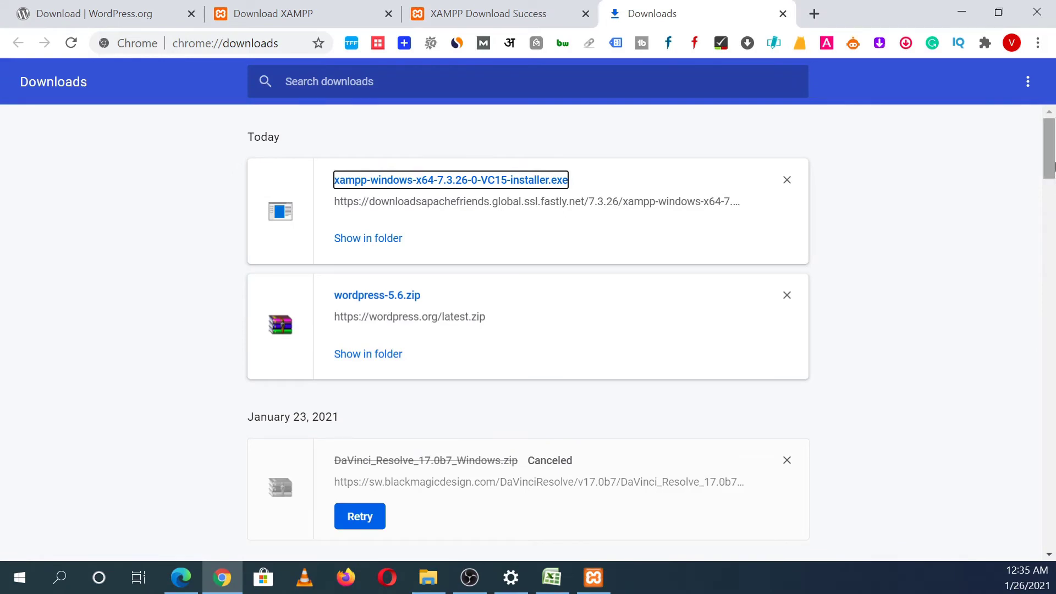
pyautogui.moveTo(1050, 165); pyautogui.dragTo(1051, 185)
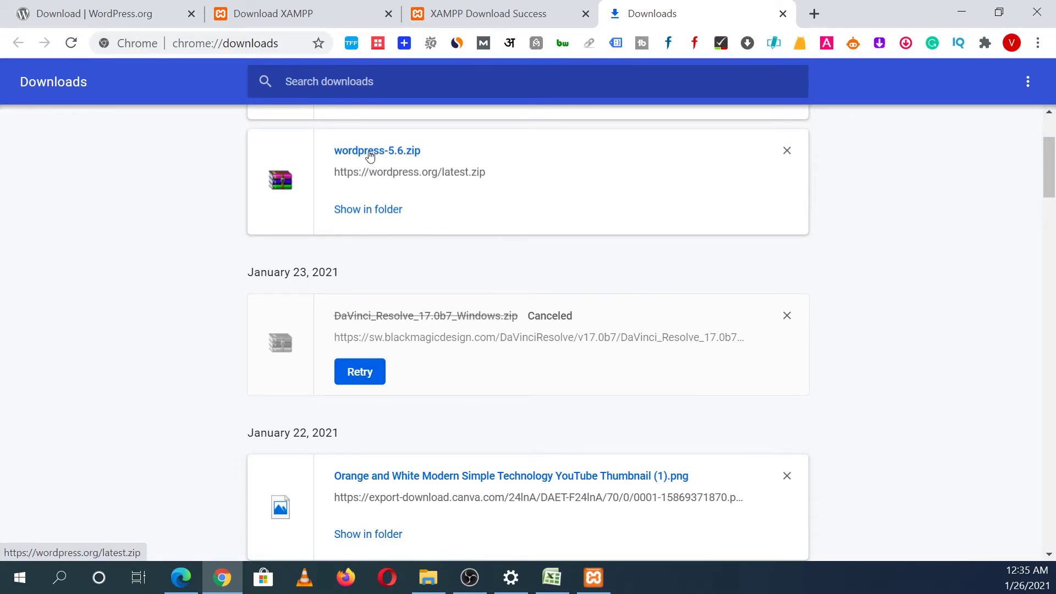
pyautogui.moveTo(369, 157); pyautogui.dragTo(379, 216)
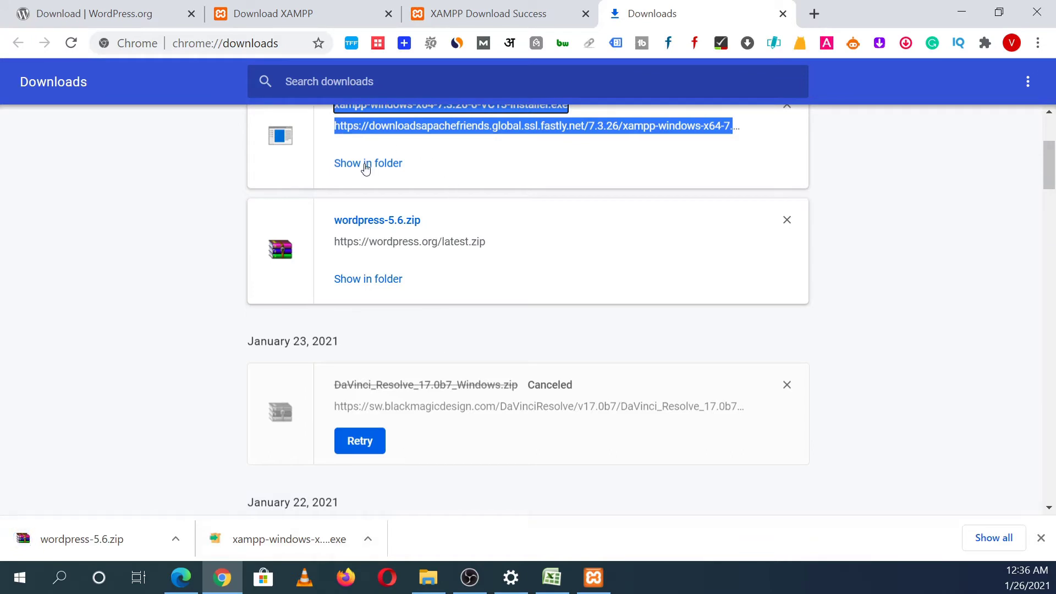
pyautogui.click(369, 284)
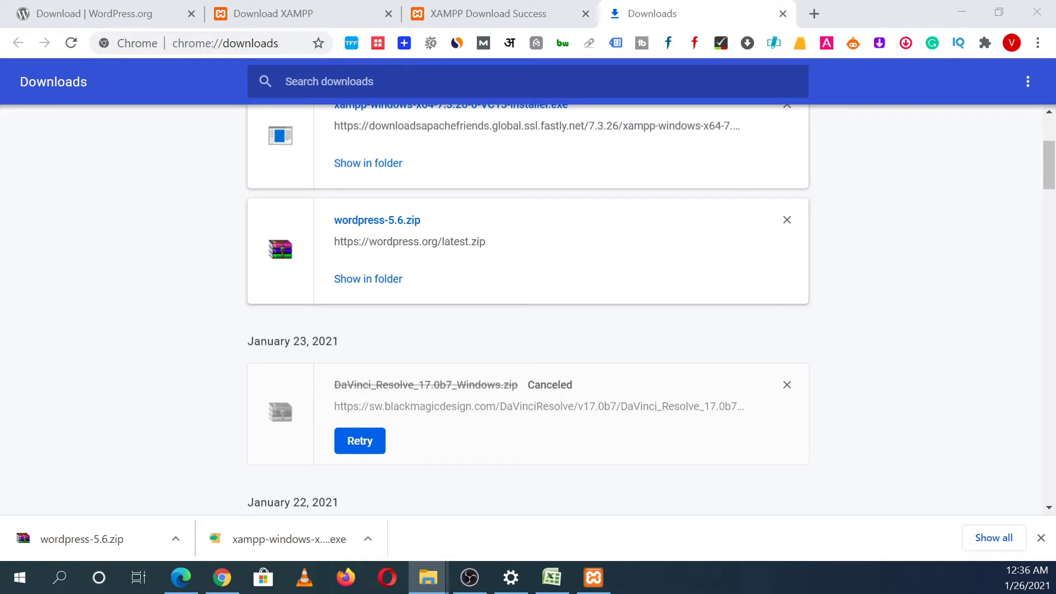
pyautogui.click(970, 11)
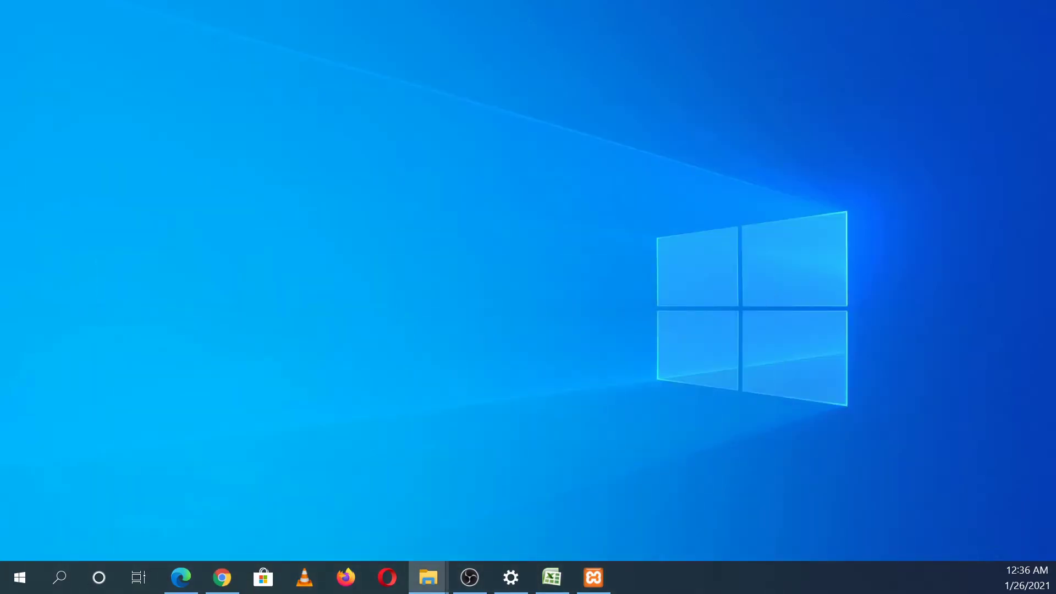
# Step: Move wordpress-5.6.zip onto the desktop near the top
pyautogui.moveTo(16, 208); pyautogui.dragTo(457, 294)
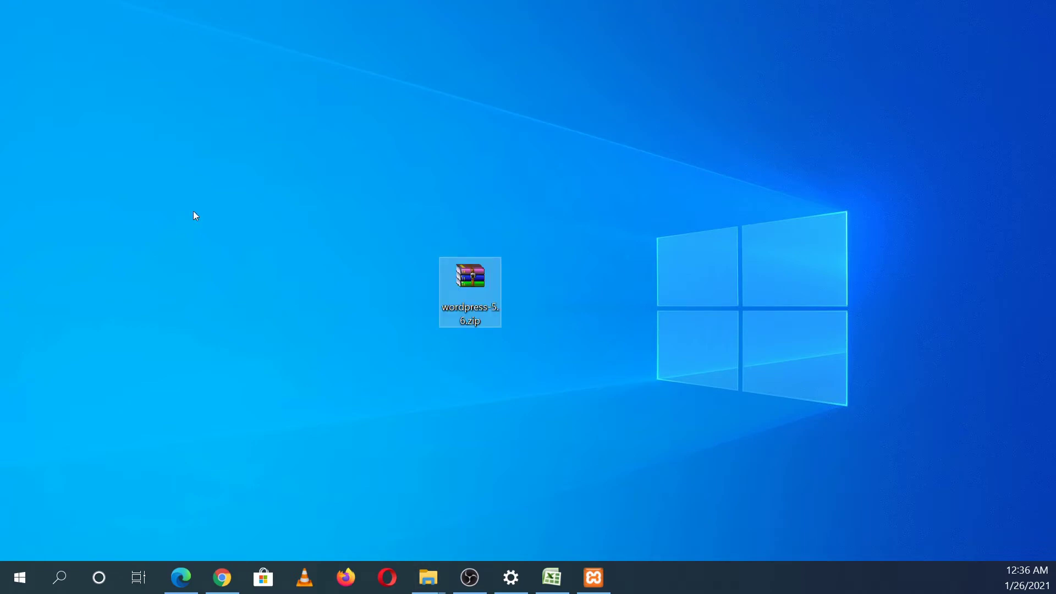
pyautogui.moveTo(466, 303); pyautogui.dragTo(339, 156)
pyautogui.click(399, 175)
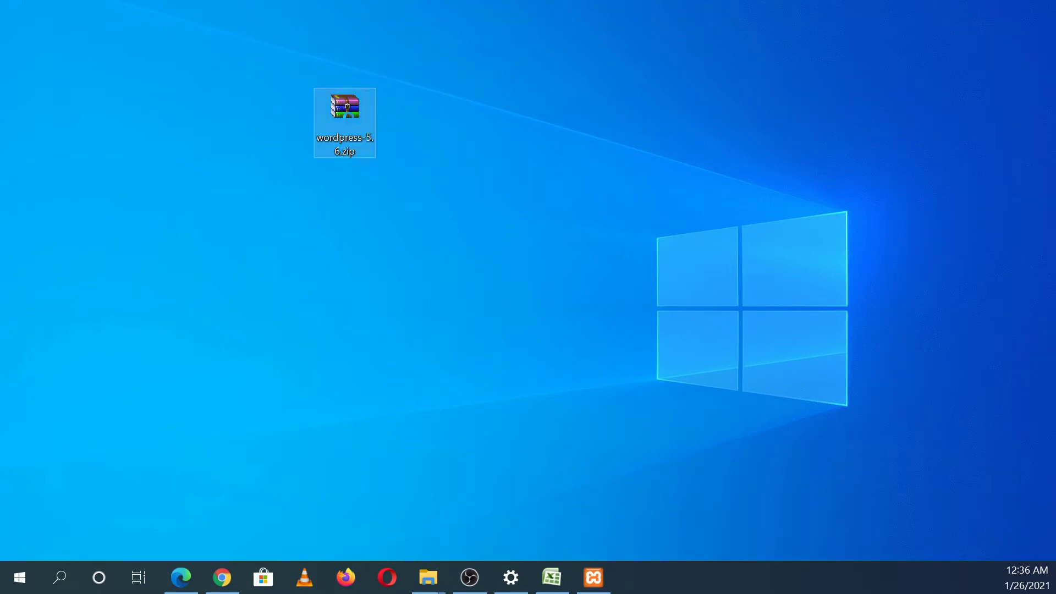
# Step: Extract the zip to a wordpress-5.6 folder and place that folder on the desktop
pyautogui.rightClick(349, 117)
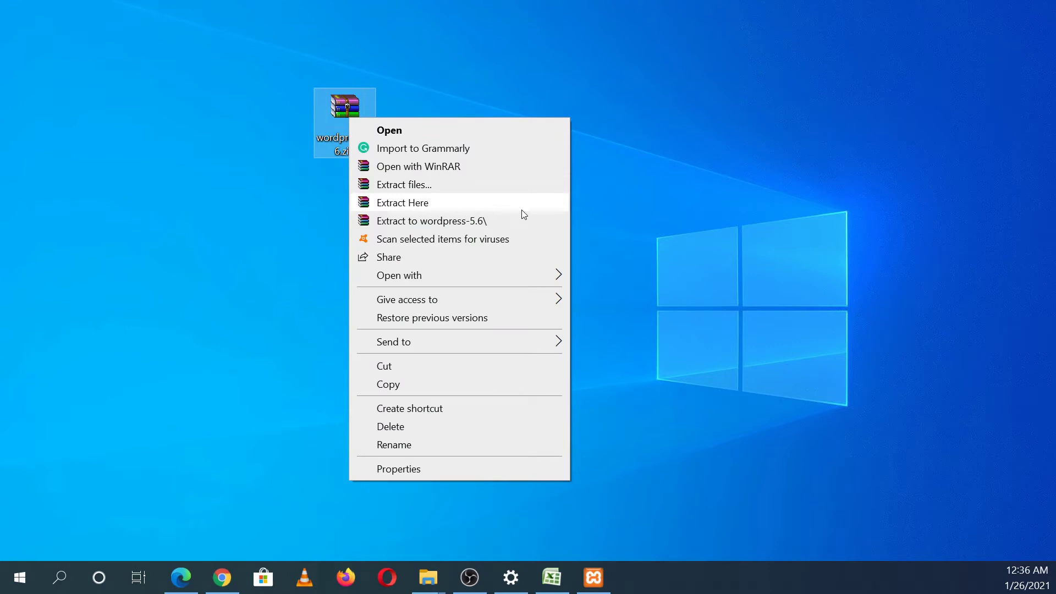
pyautogui.click(488, 225)
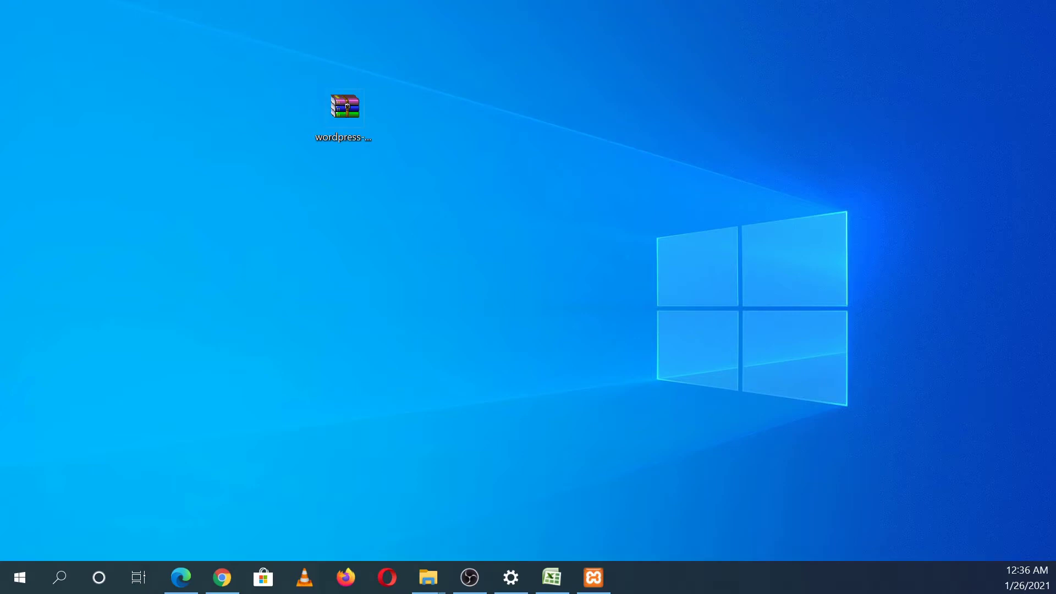
pyautogui.click(345, 109)
pyautogui.moveTo(0, 201); pyautogui.dragTo(254, 215)
pyautogui.click(358, 275)
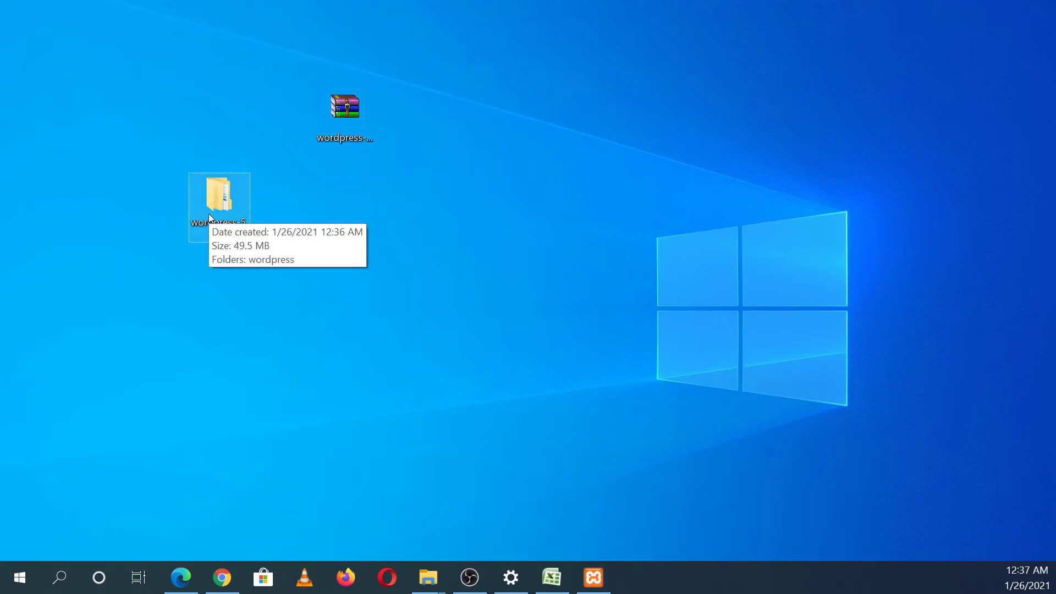
# Step: Open wordpress-5.6 in a maximized window and check the wordpress folder's contents
pyautogui.doubleClick(223, 207)
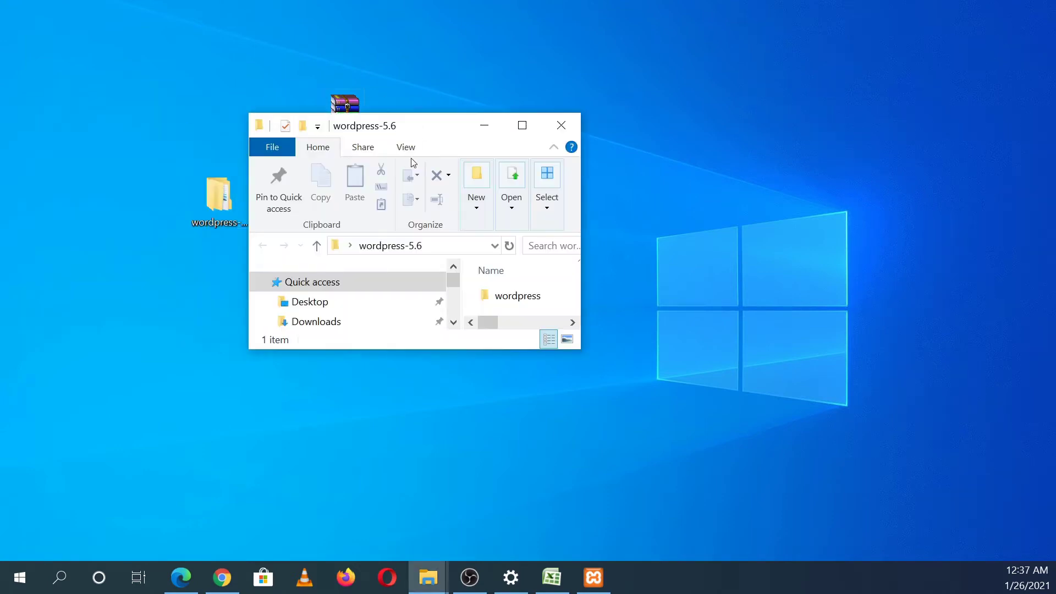
pyautogui.moveTo(427, 124); pyautogui.dragTo(461, 5)
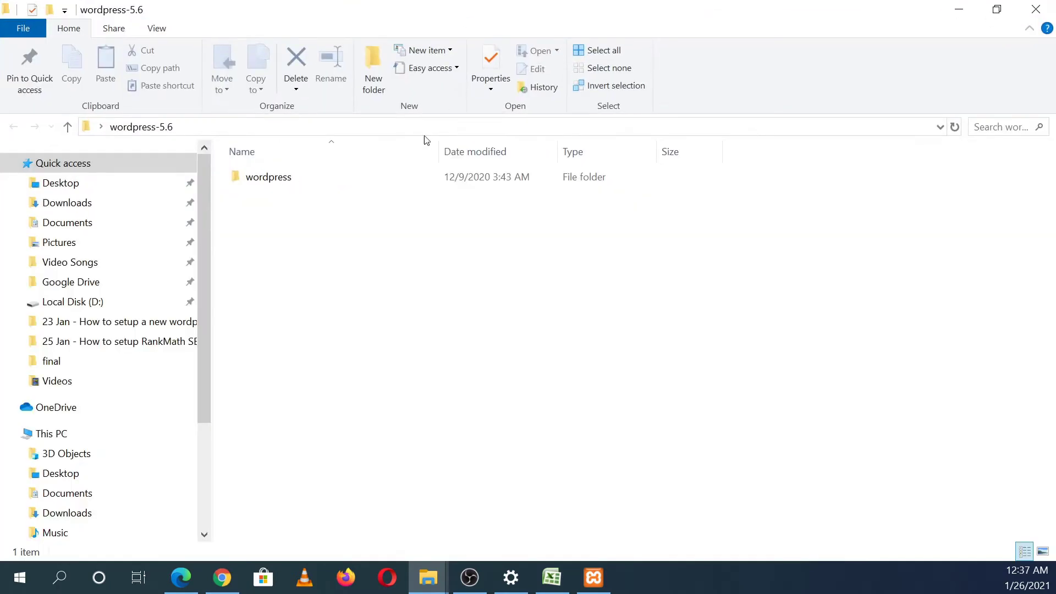
pyautogui.doubleClick(355, 177)
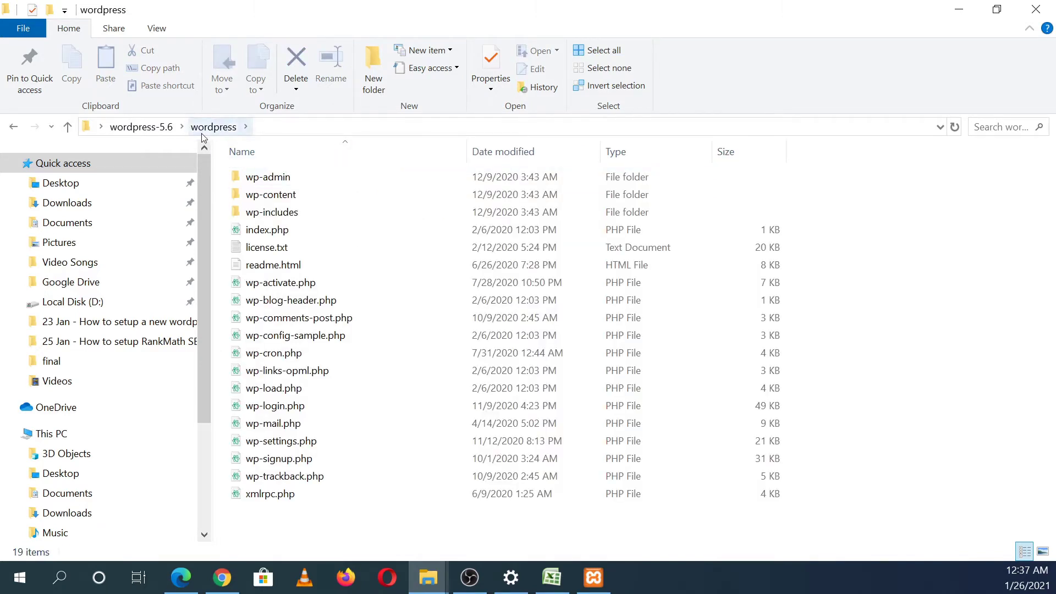
pyautogui.click(161, 130)
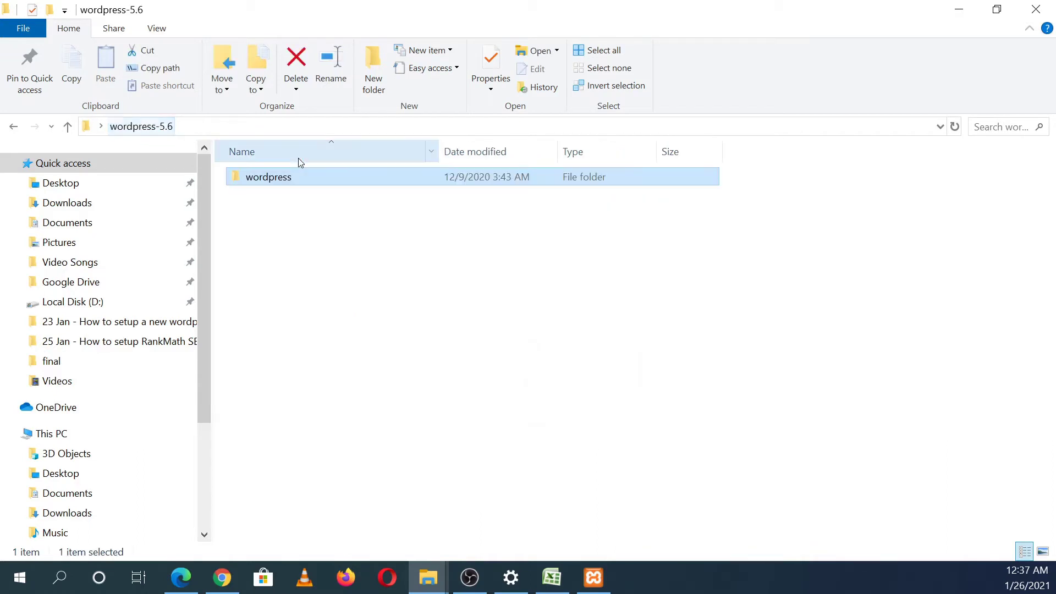
# Step: Copy the wordpress folder to the clipboard
pyautogui.moveTo(306, 173)
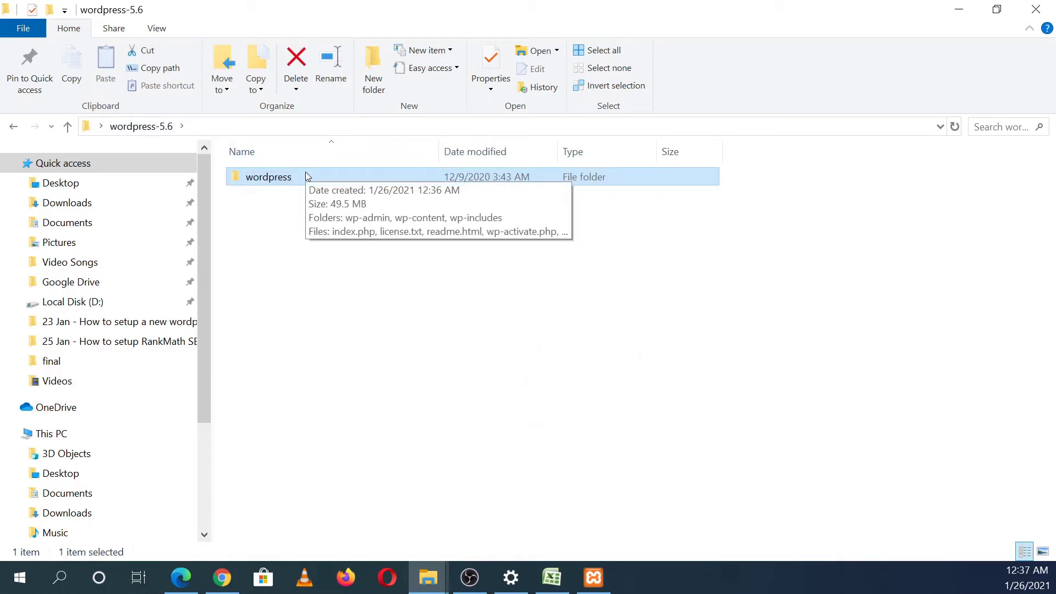
pyautogui.hotkey('ctrl', 'c')
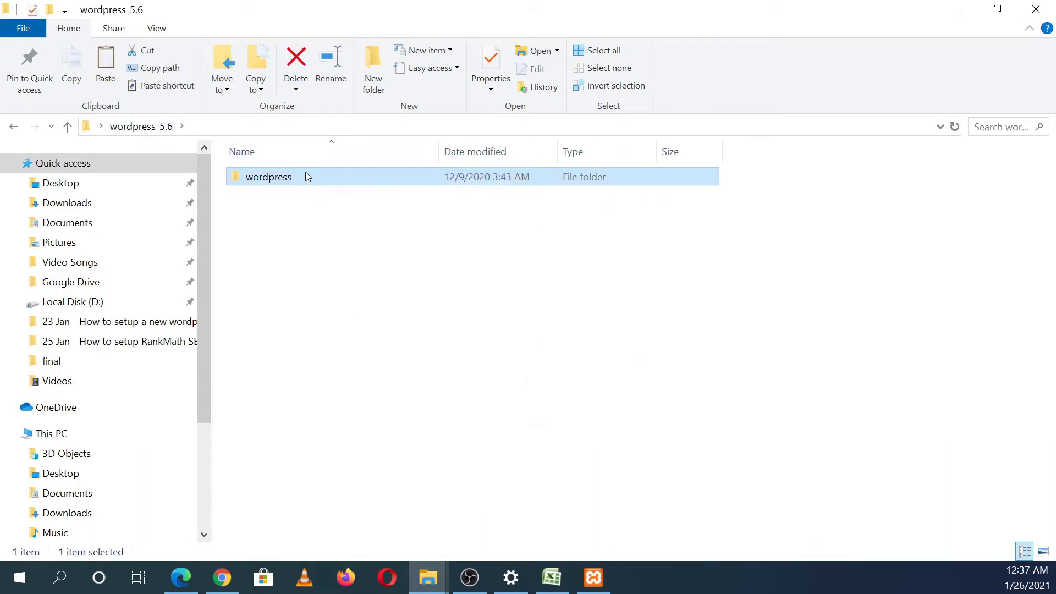
pyautogui.rightClick(307, 175)
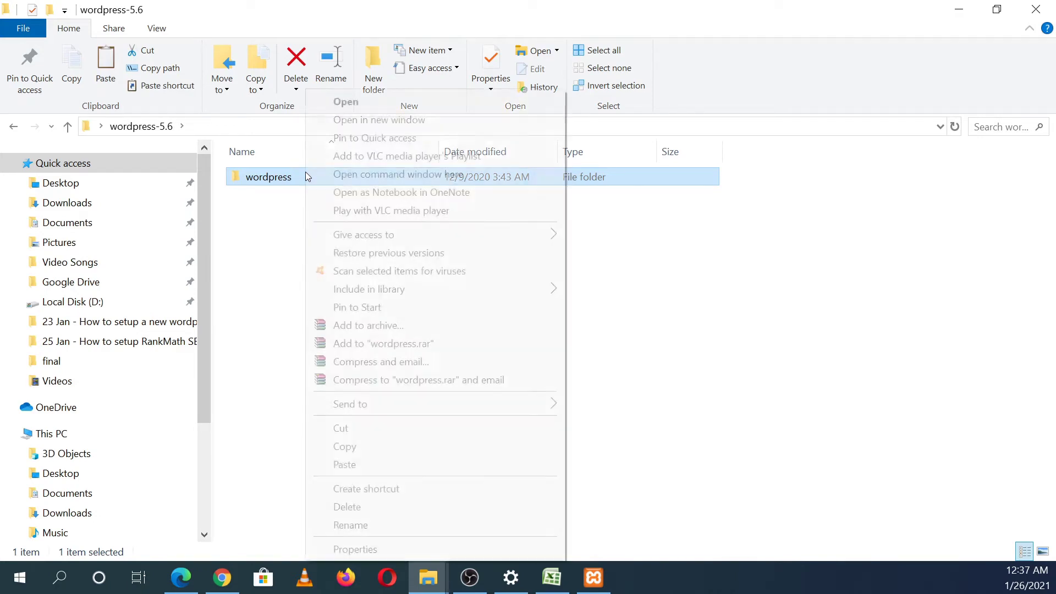
pyautogui.click(345, 447)
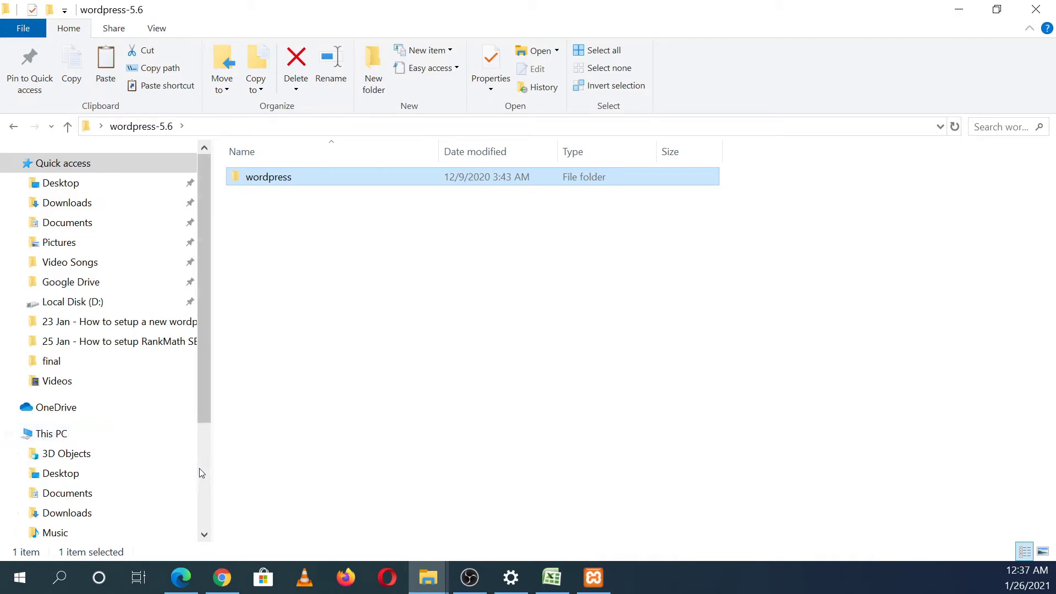
# Step: Go to C:\xampp\htdocs and paste the wordpress folder there
pyautogui.click(109, 440)
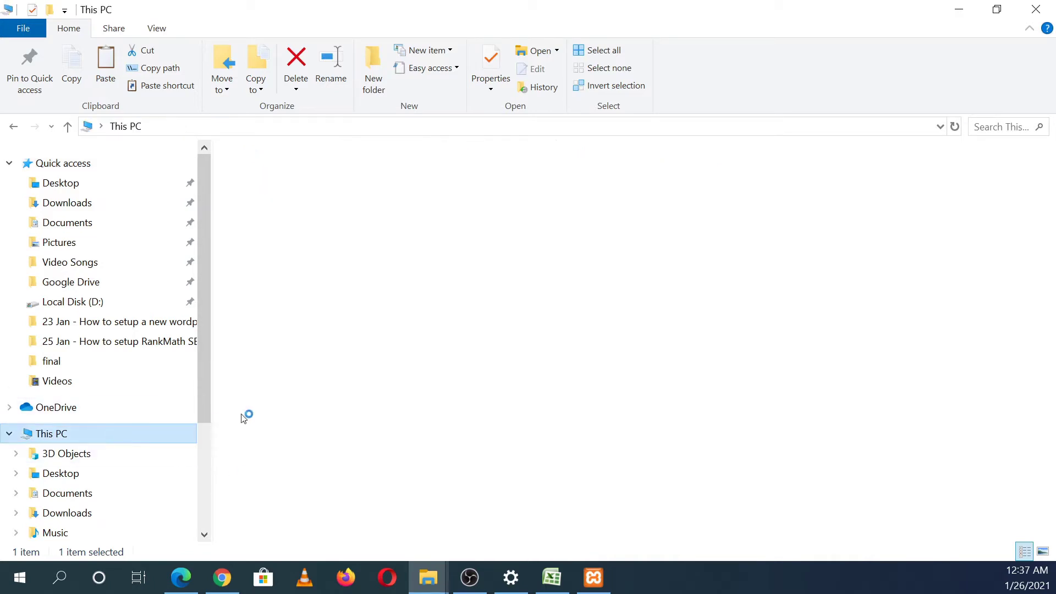
pyautogui.doubleClick(331, 341)
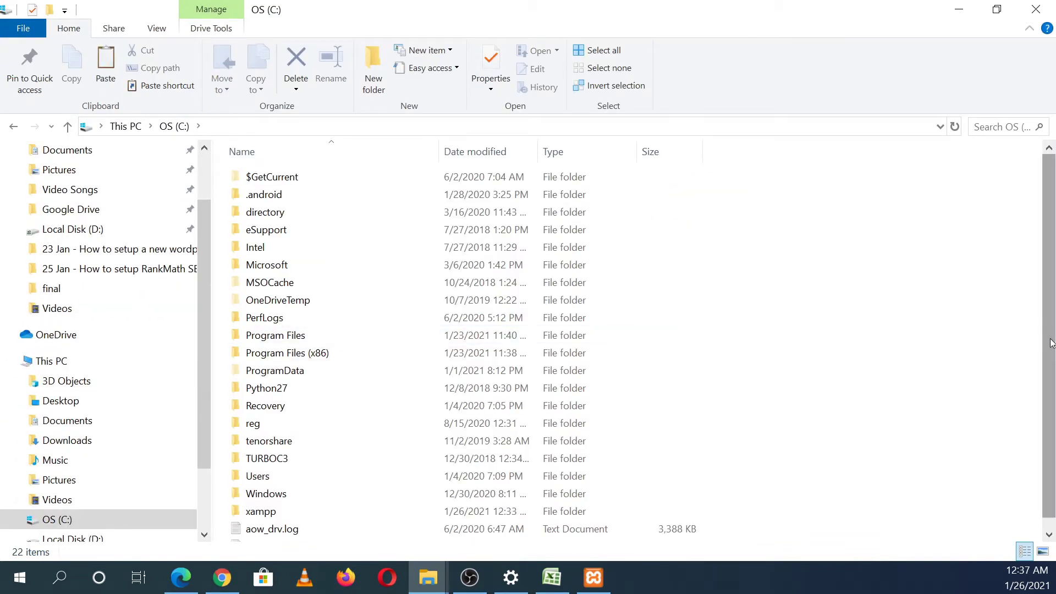
pyautogui.scroll(-1, 1048, 363)
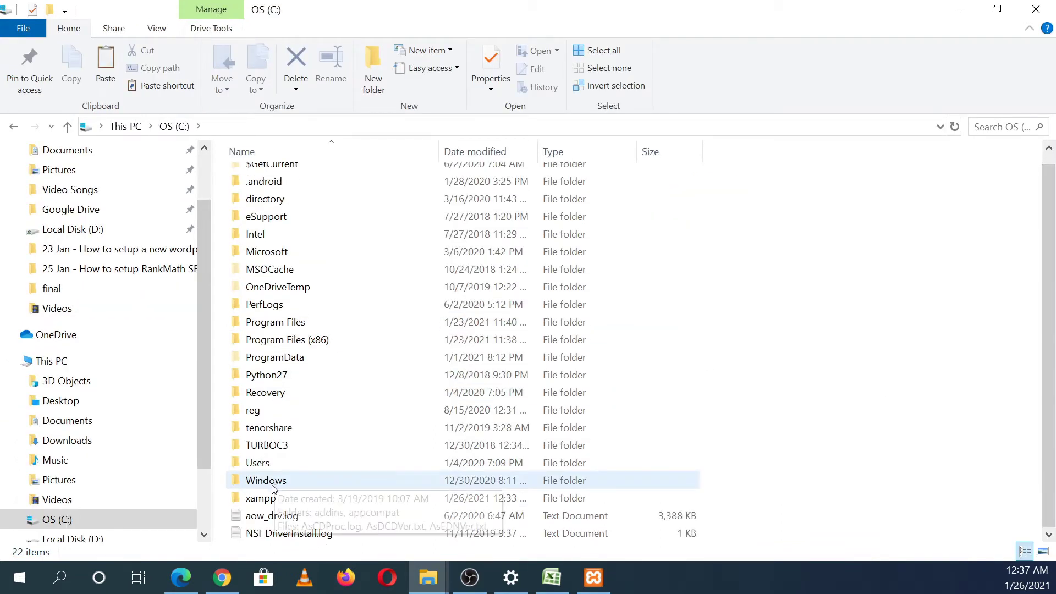
pyautogui.doubleClick(328, 499)
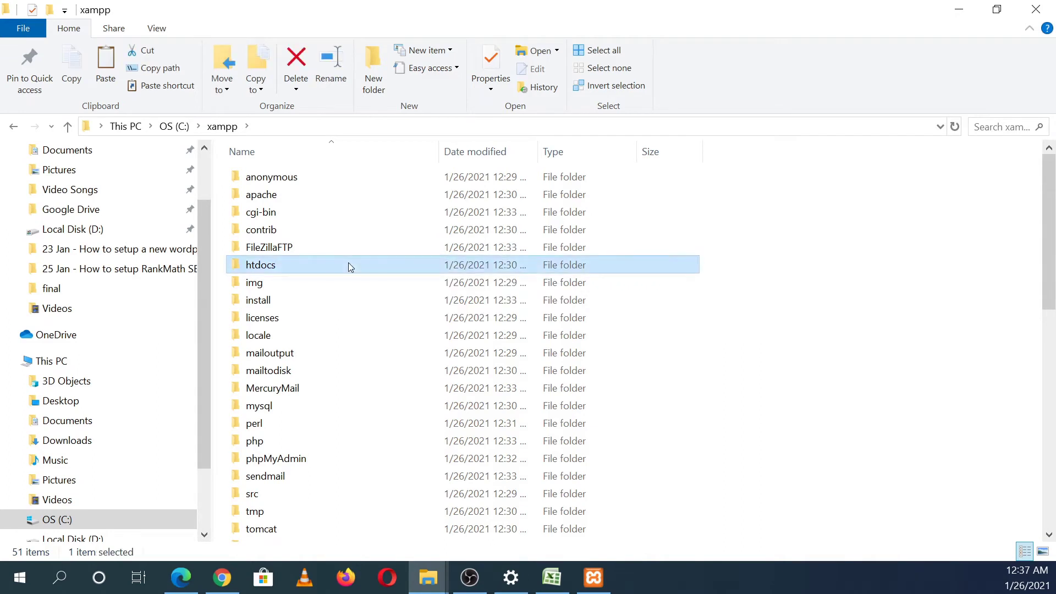
pyautogui.doubleClick(350, 266)
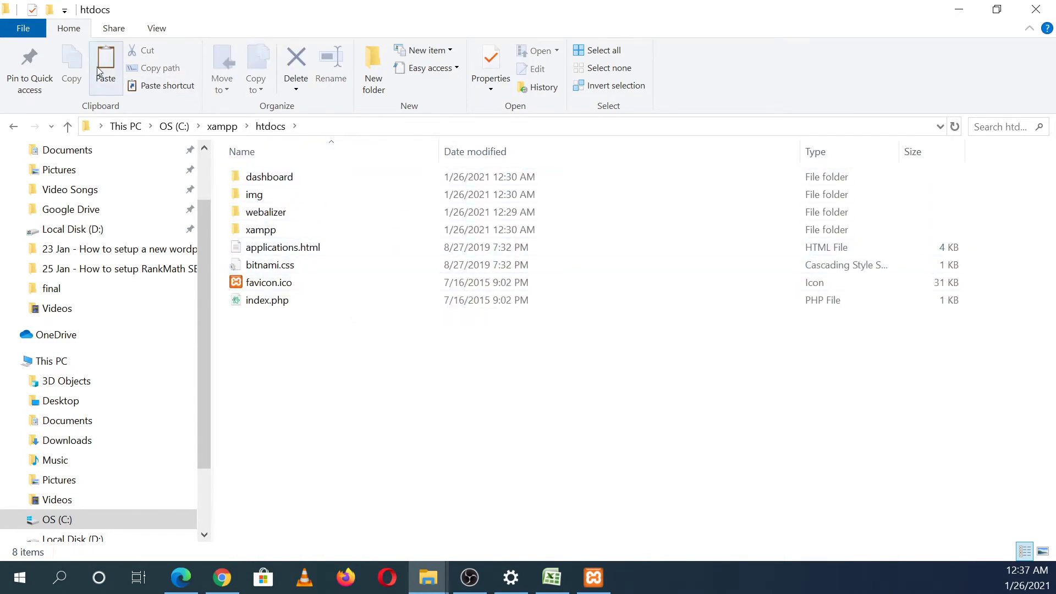
pyautogui.rightClick(360, 435)
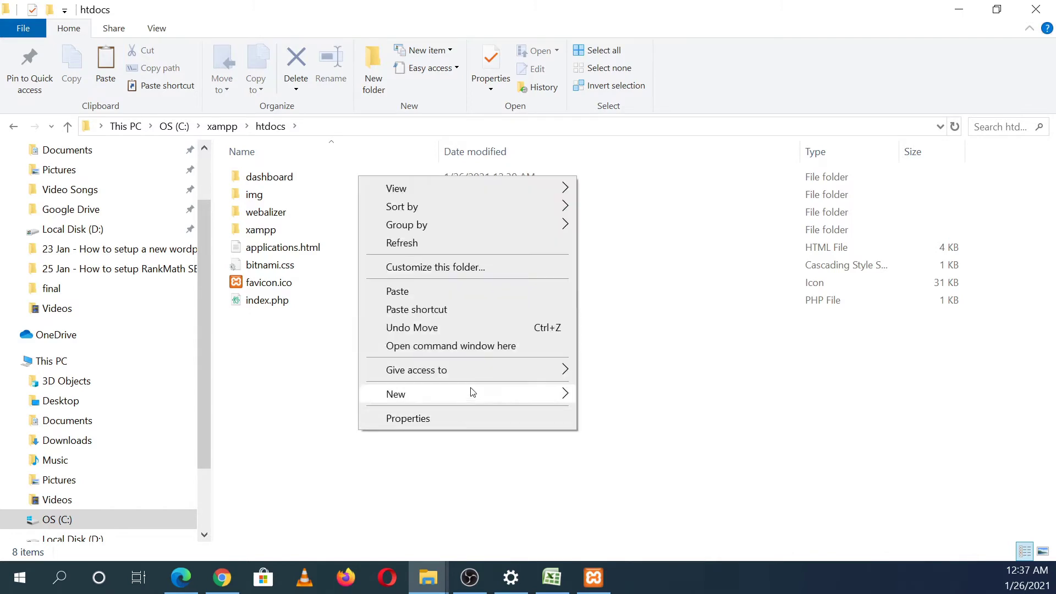
pyautogui.click(424, 287)
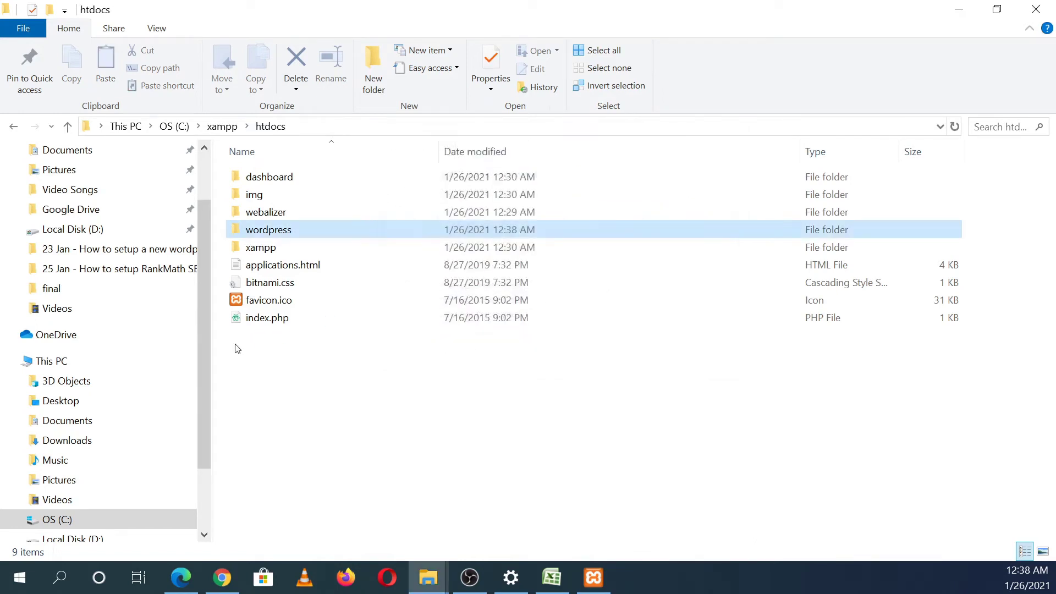
# Step: Create a new text document on the desktop named creds
pyautogui.click(330, 390)
pyautogui.click(964, 8)
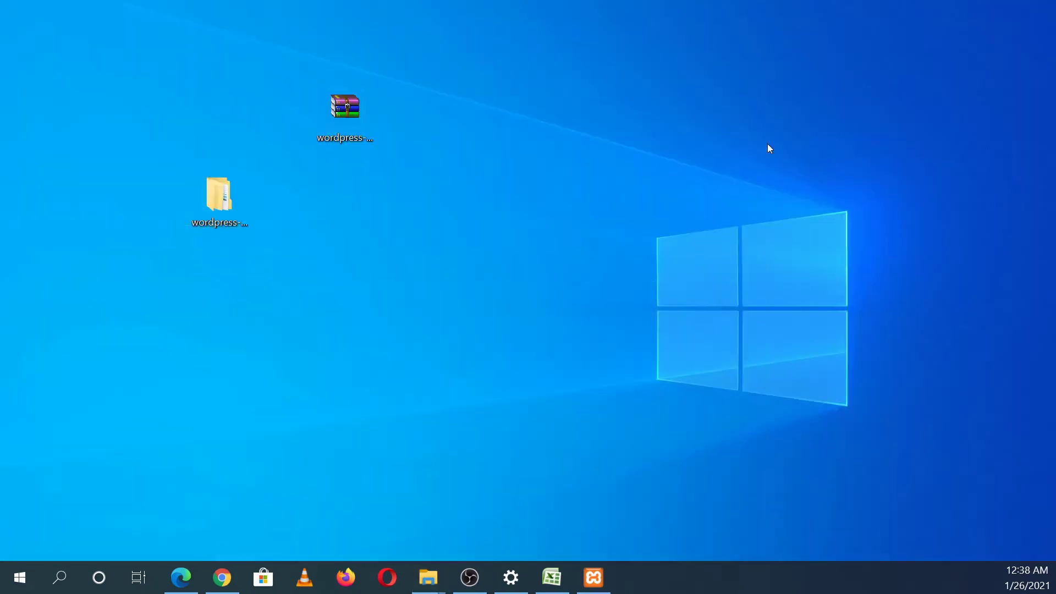
pyautogui.rightClick(574, 244)
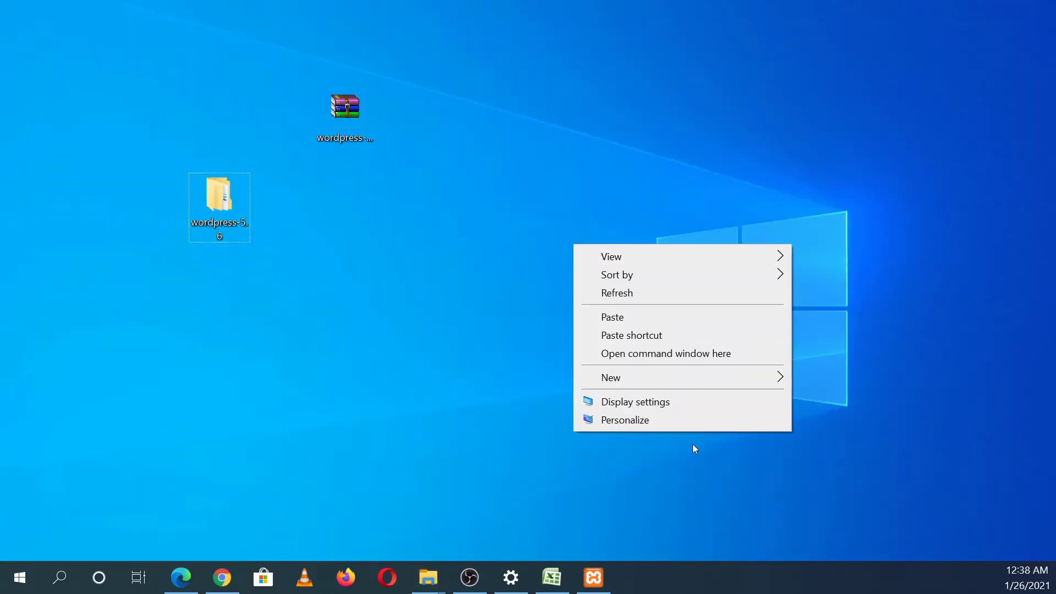
pyautogui.moveTo(670, 385)
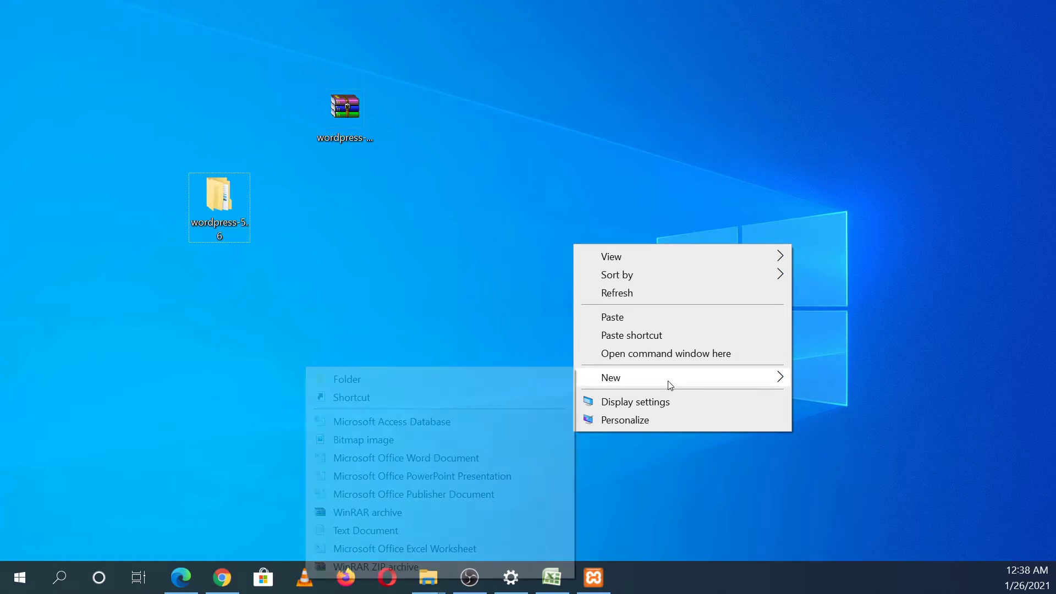
pyautogui.click(382, 534)
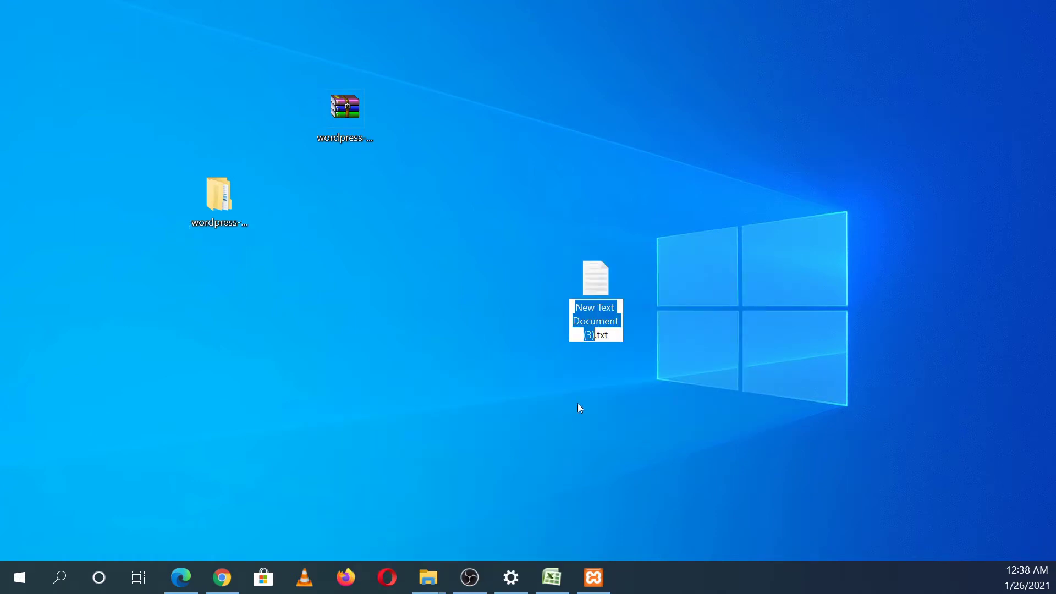
pyautogui.write('creds')
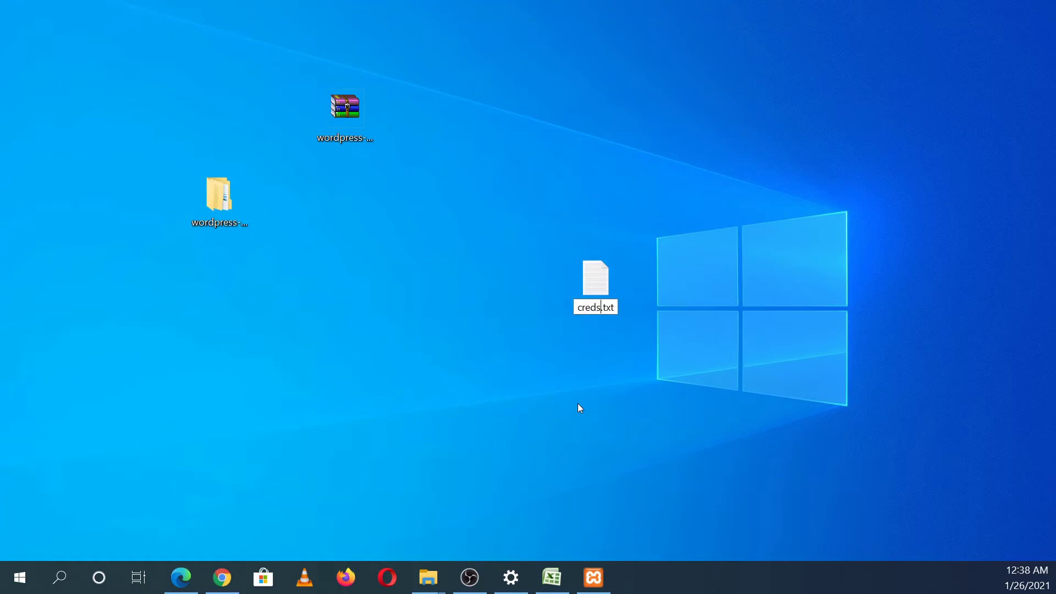
pyautogui.press('Return')
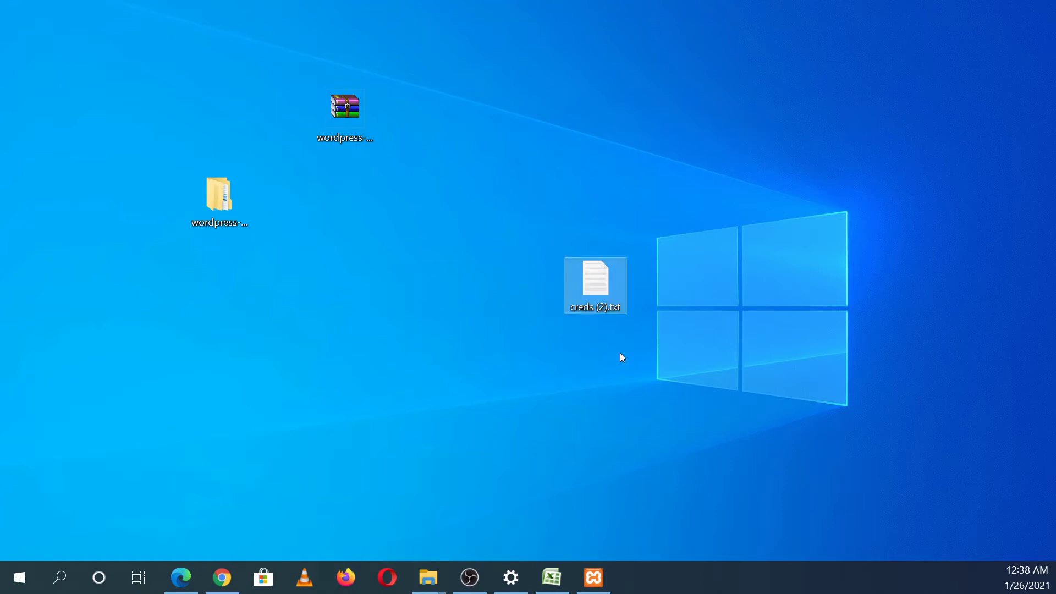
# Step: Open creds (2).txt in Notepad, positioned beside the restored XAMPP Control Panel
pyautogui.doubleClick(612, 285)
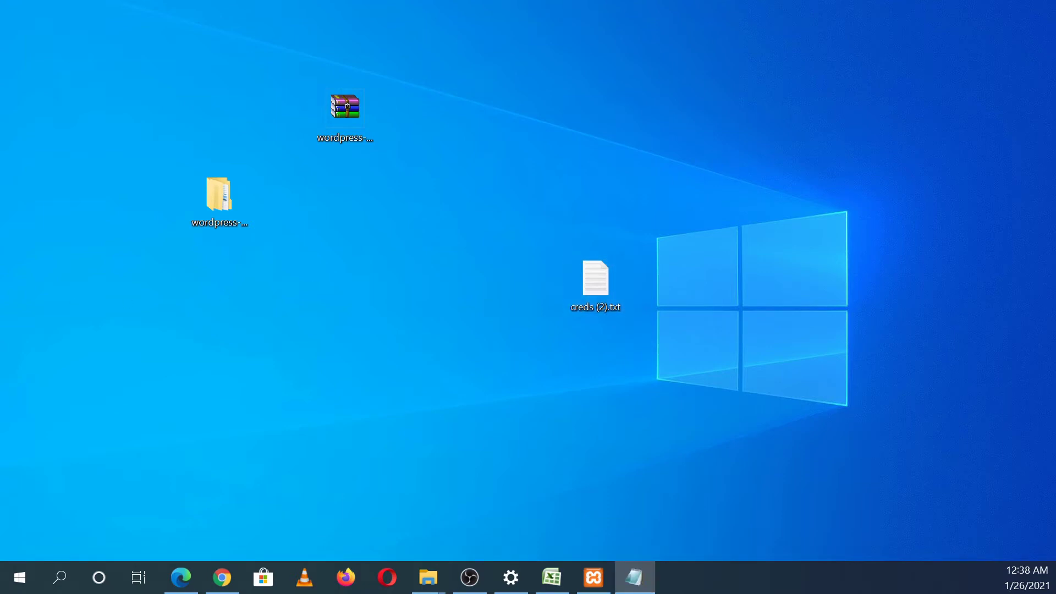
pyautogui.moveTo(270, 154); pyautogui.dragTo(636, 153)
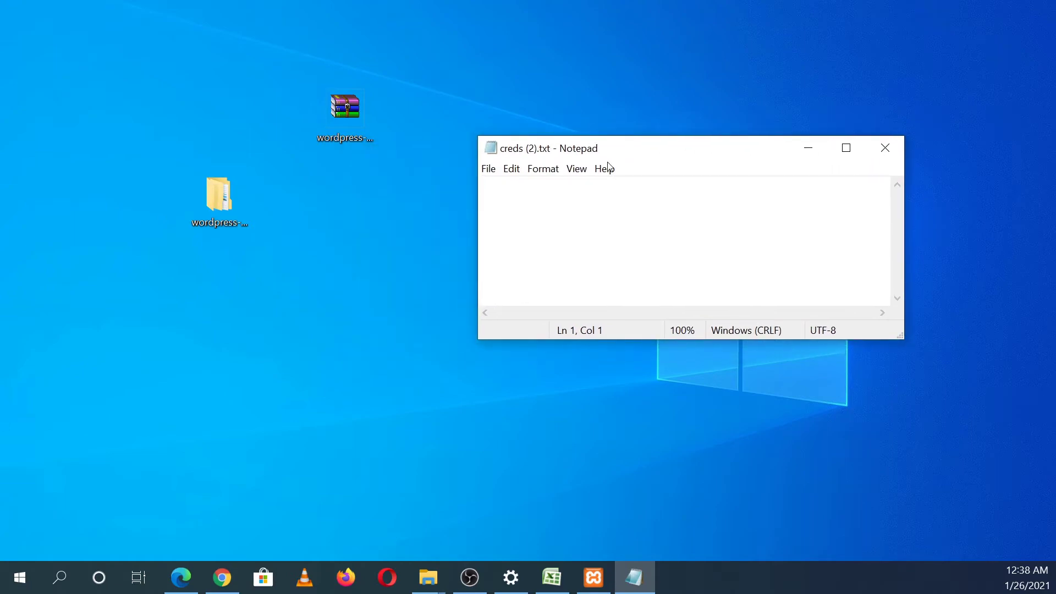
pyautogui.click(594, 577)
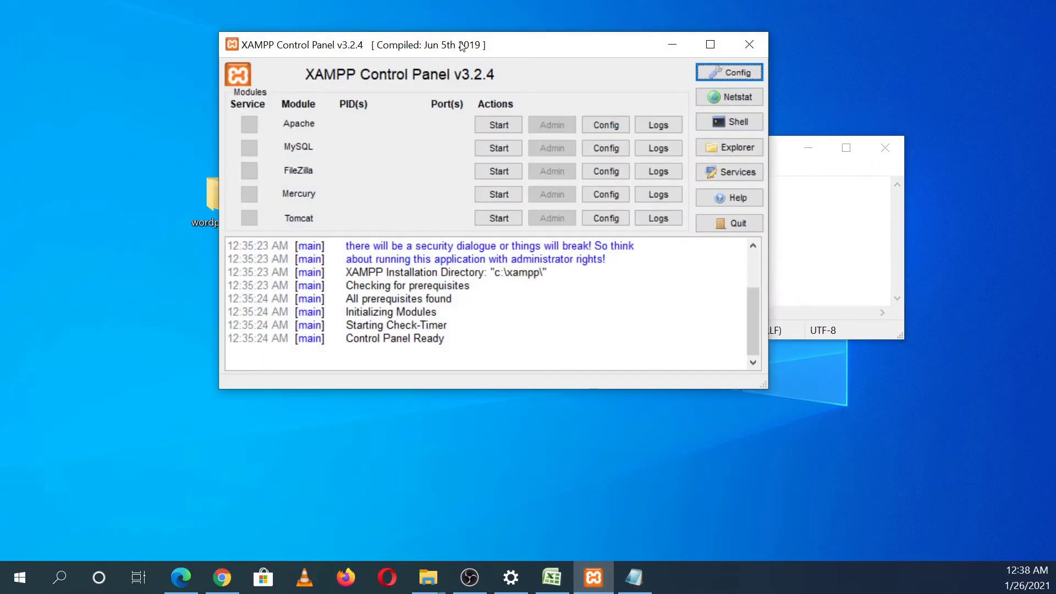
# Step: Start Apache and MySQL in XAMPP, then minimize the control panel
pyautogui.moveTo(463, 50); pyautogui.dragTo(464, 87)
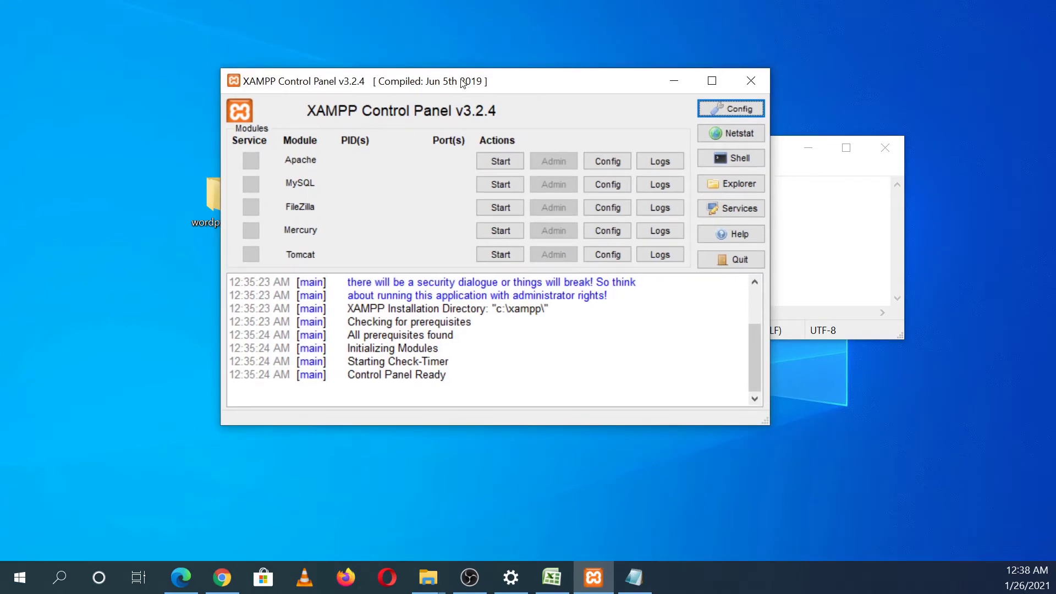
pyautogui.click(512, 162)
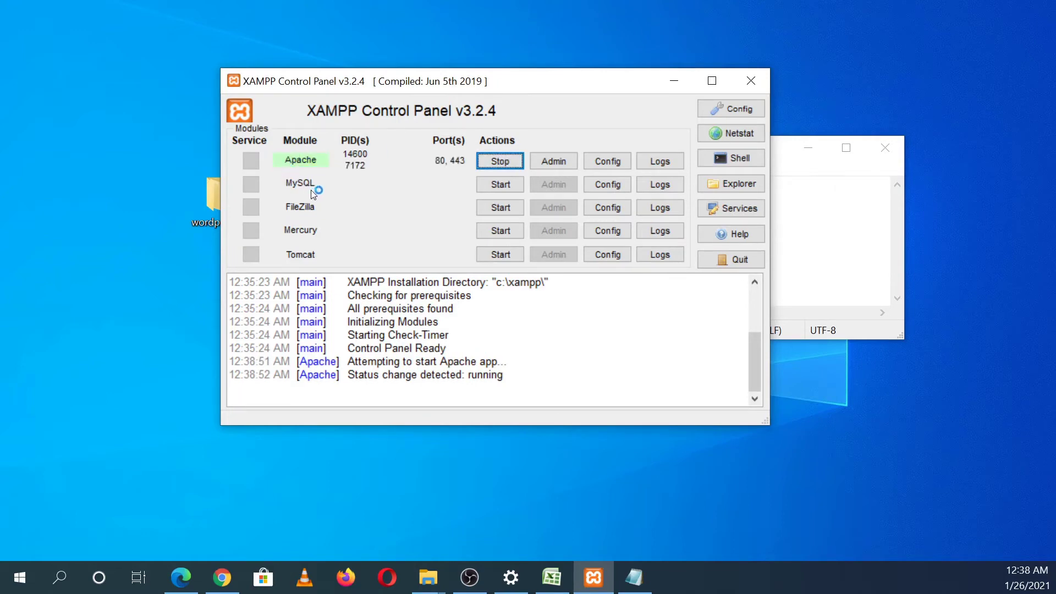
pyautogui.click(508, 182)
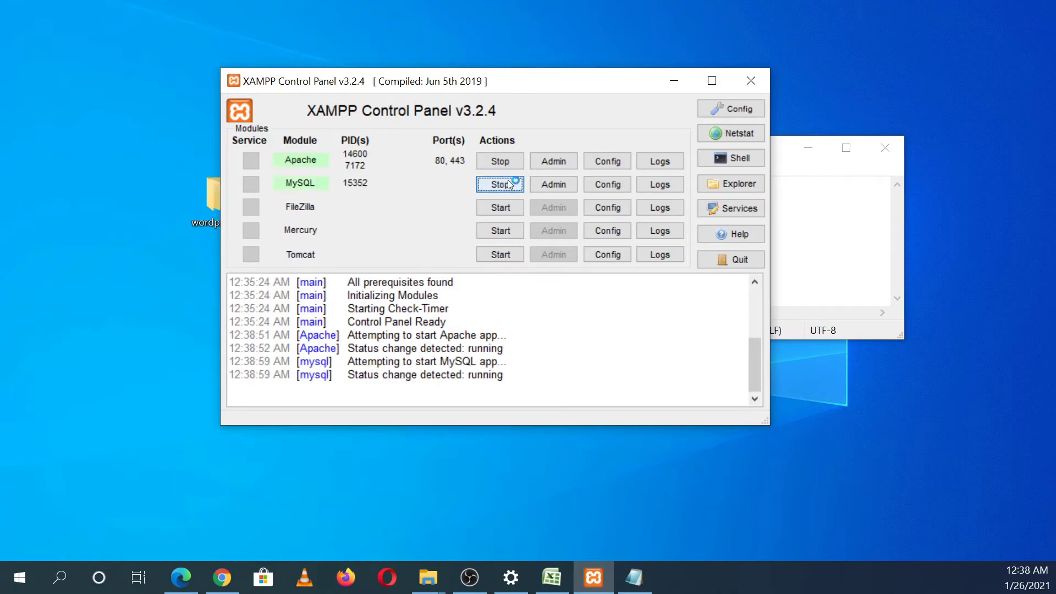
pyautogui.click(677, 81)
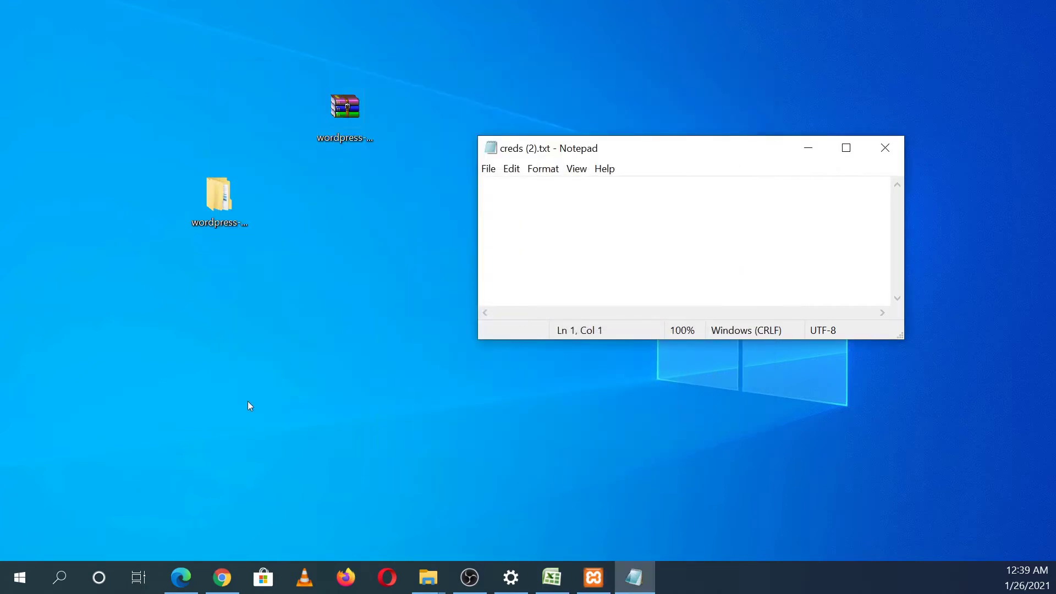
# Step: Load localhost in a new Chrome tab to reach the XAMPP dashboard
pyautogui.click(221, 575)
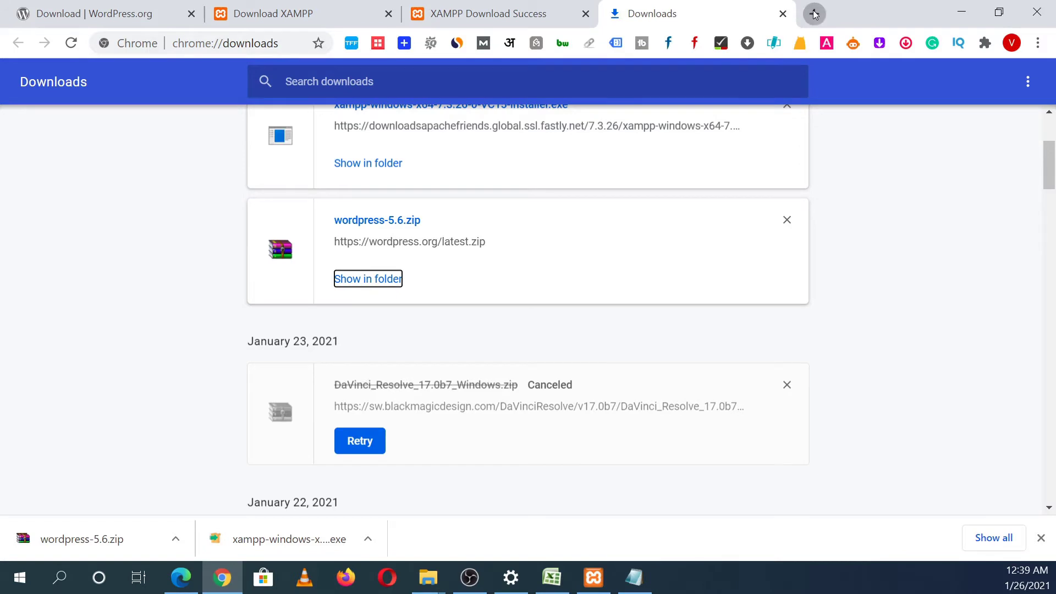
pyautogui.click(815, 14)
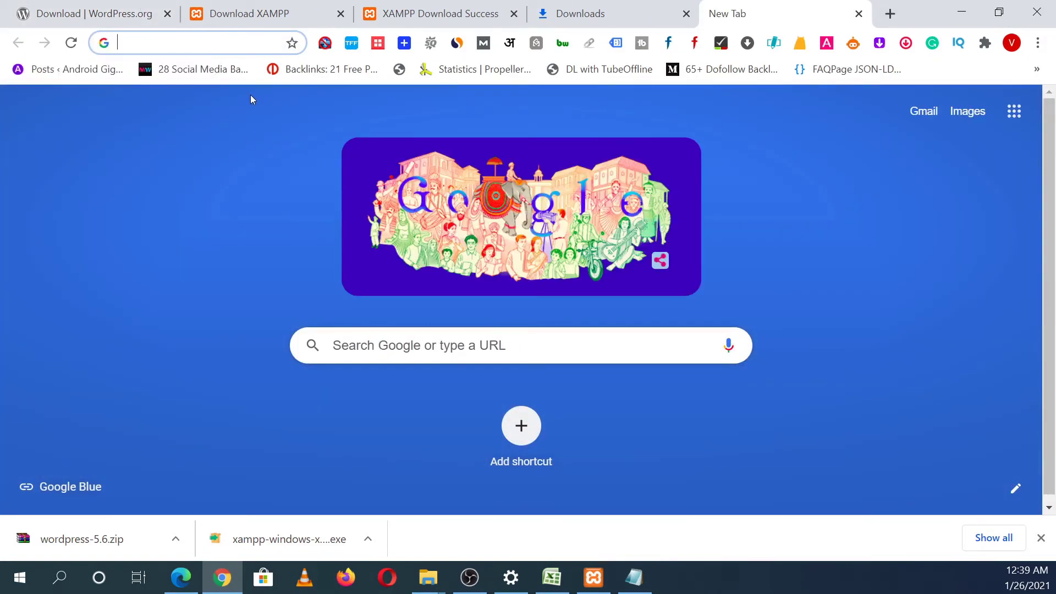
pyautogui.write('local')
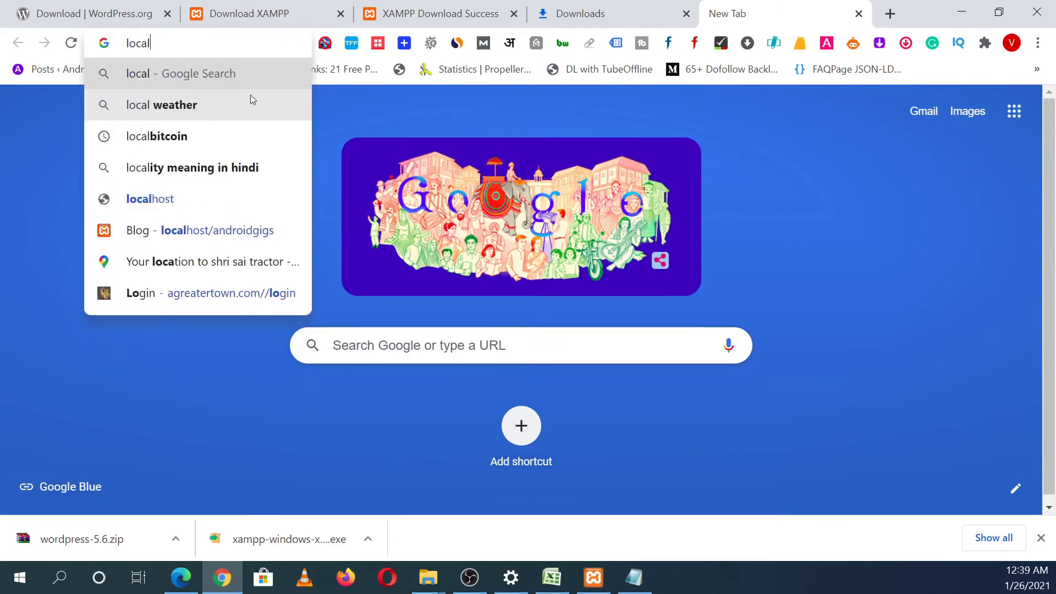
pyautogui.write('host')
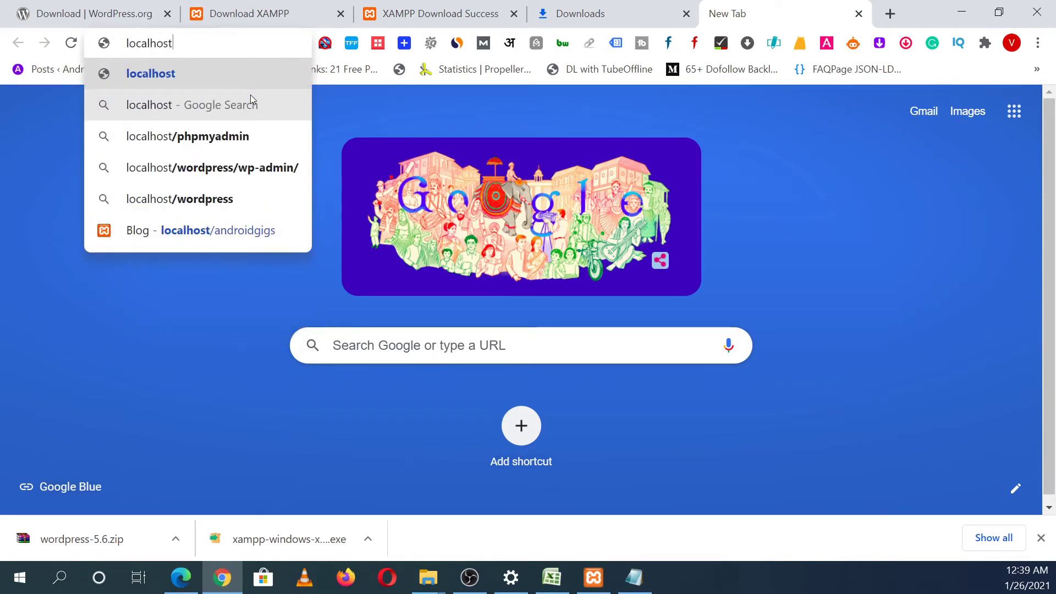
pyautogui.press('Return')
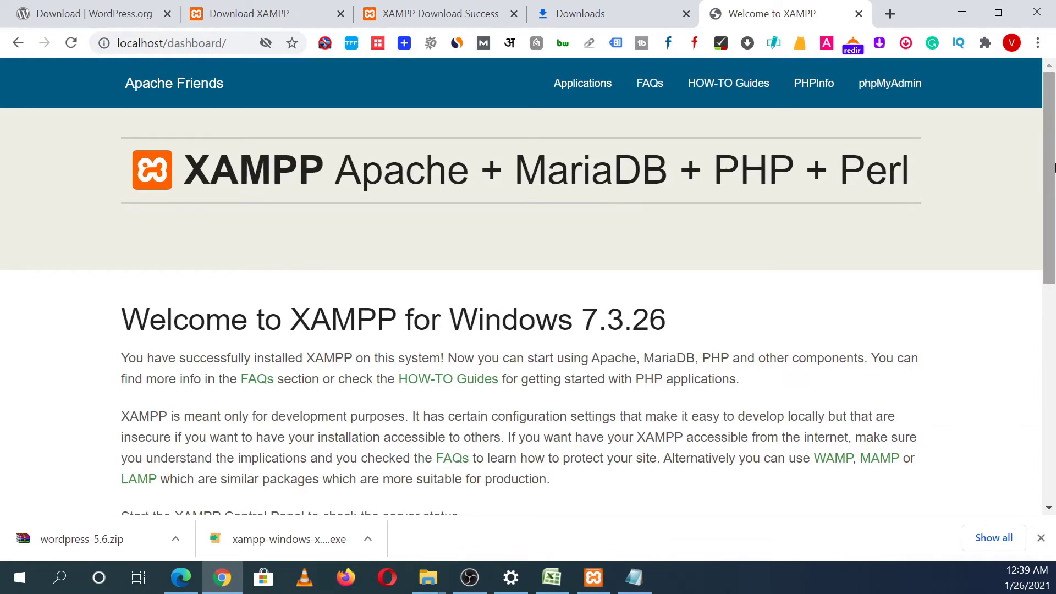
# Step: Dismiss the downloads list and go to phpMyAdmin
pyautogui.moveTo(1055, 158); pyautogui.dragTo(1054, 186)
pyautogui.click(1041, 539)
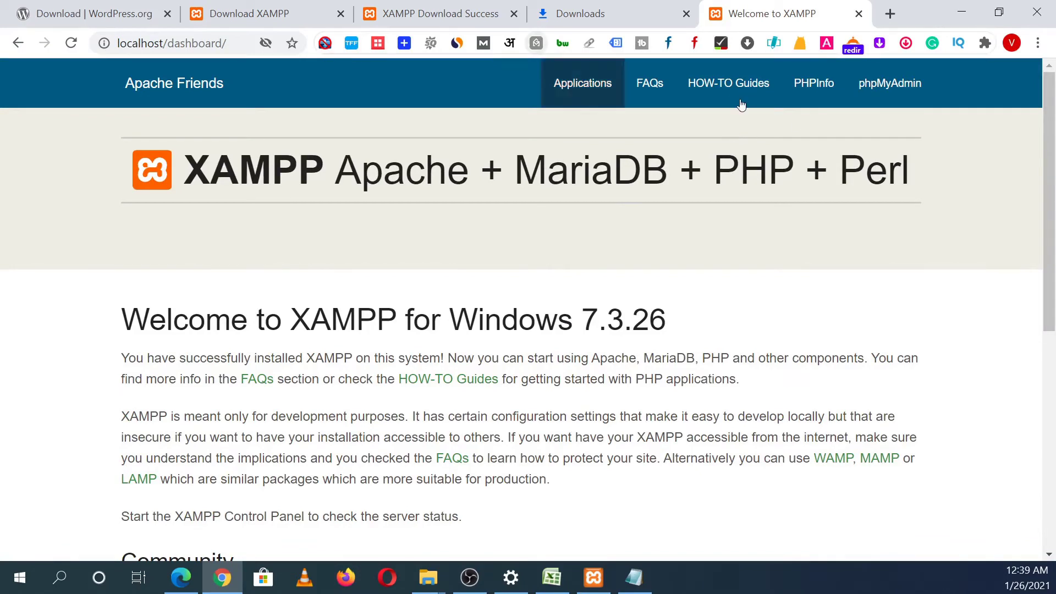
pyautogui.click(915, 102)
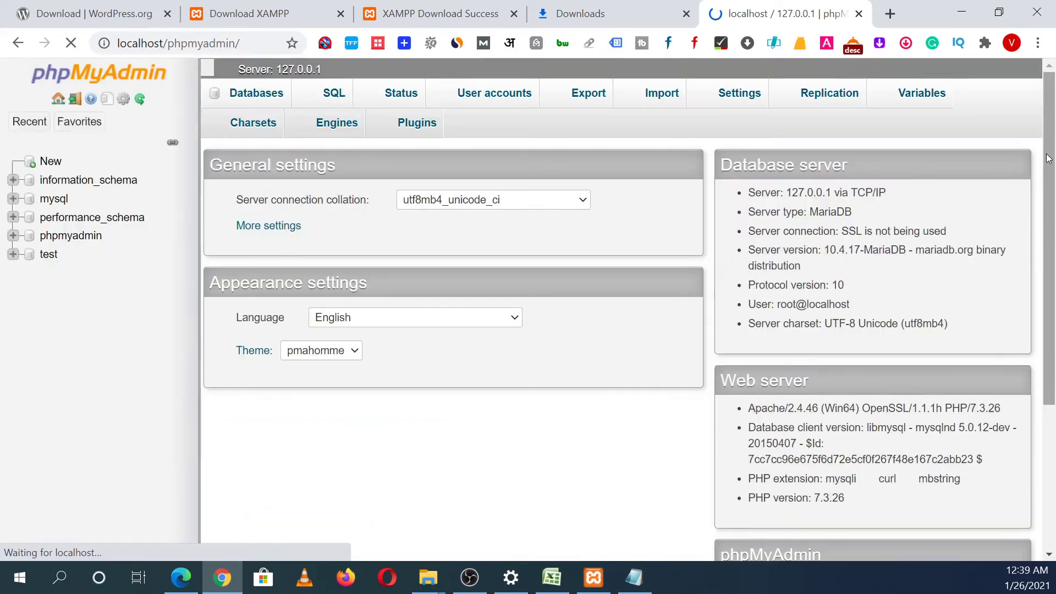
# Step: Enter digitsage as the new database name, select it, and bring up creds (2).txt
pyautogui.moveTo(1049, 159)
pyautogui.mouseDown()
pyautogui.moveTo(1044, 223)
pyautogui.moveTo(1047, 156)
pyautogui.mouseUp()
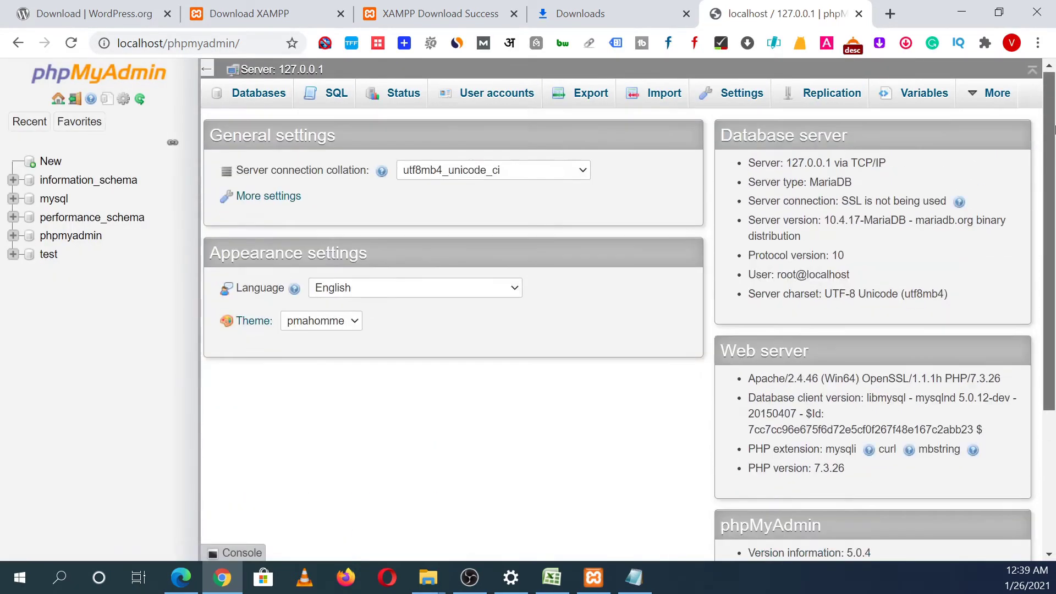
pyautogui.click(103, 124)
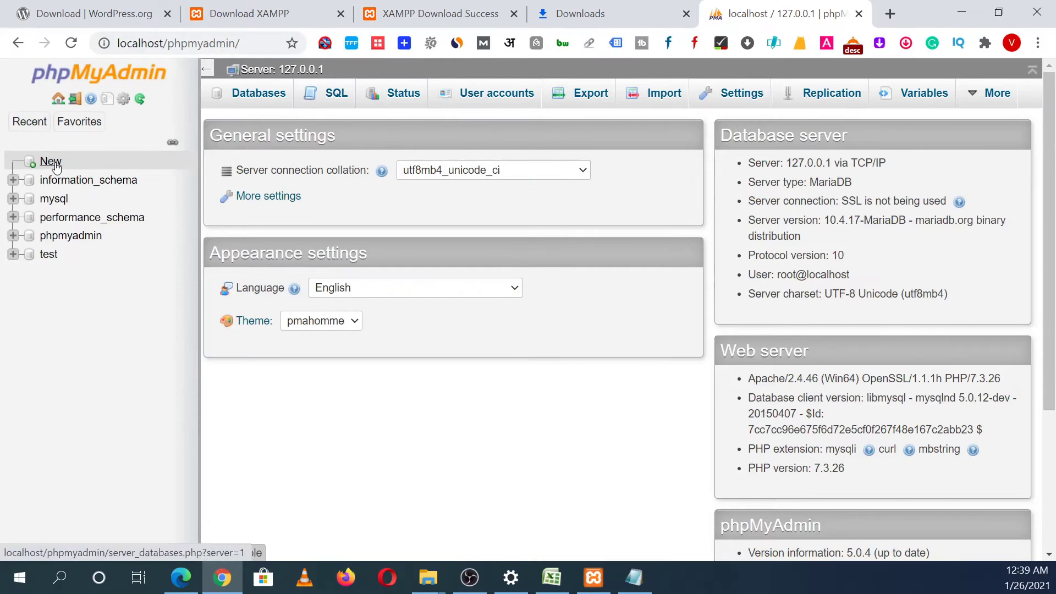
pyautogui.click(73, 175)
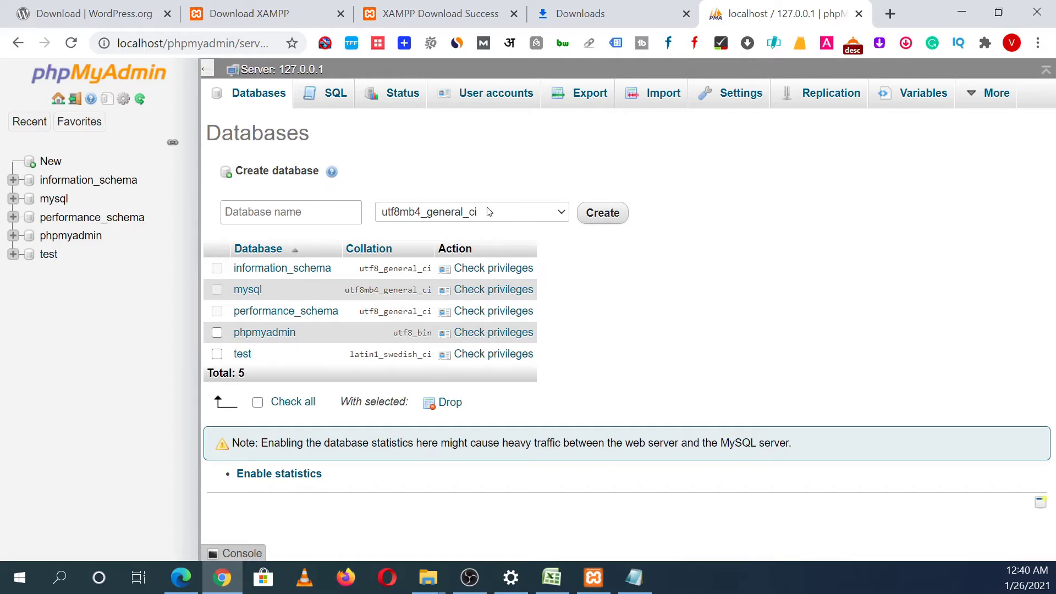
pyautogui.click(236, 205)
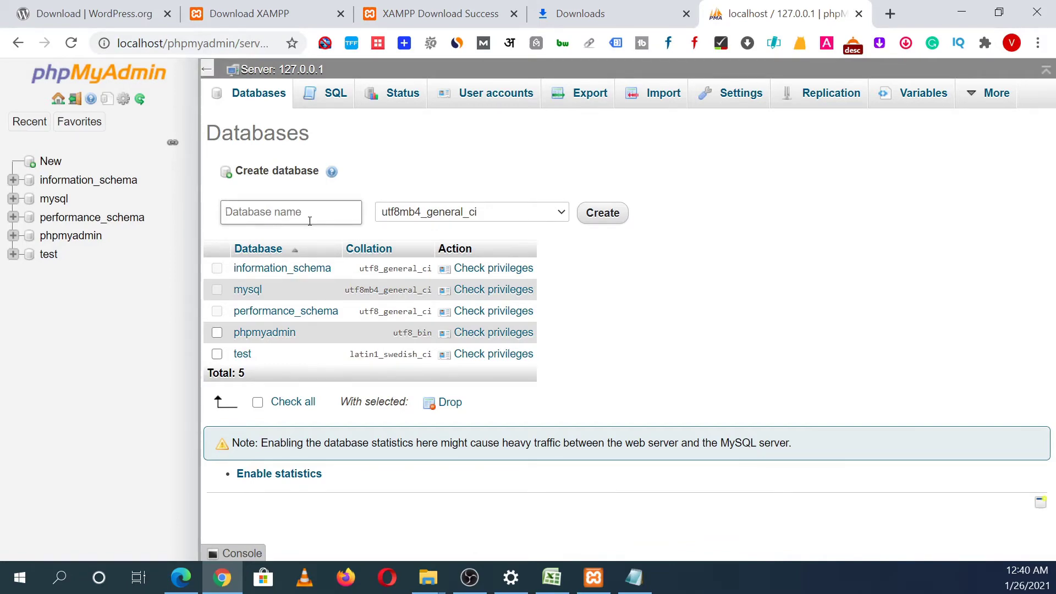
pyautogui.write('digt')
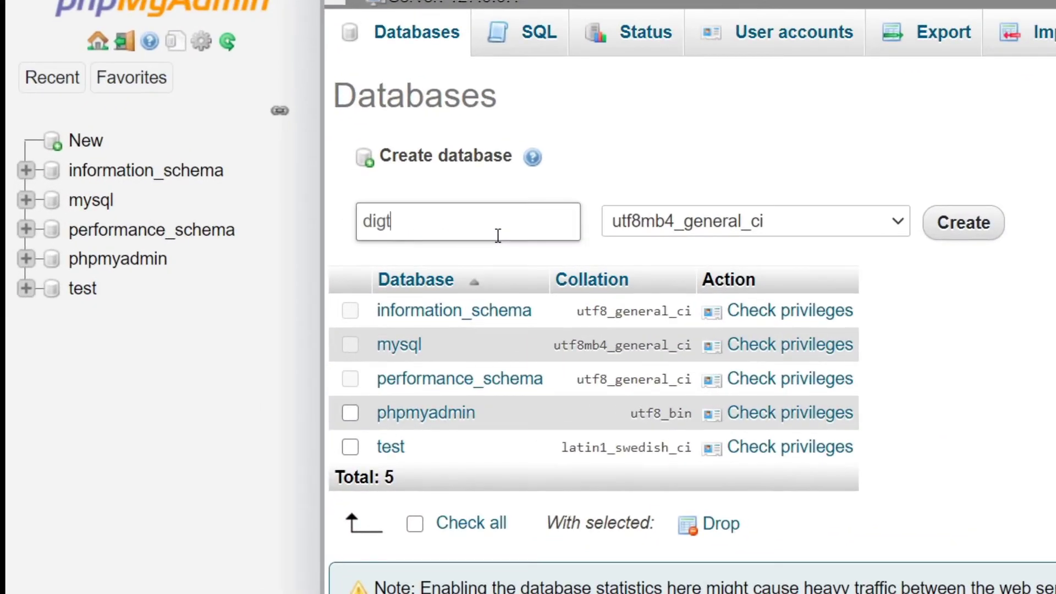
pyautogui.write('itsage')
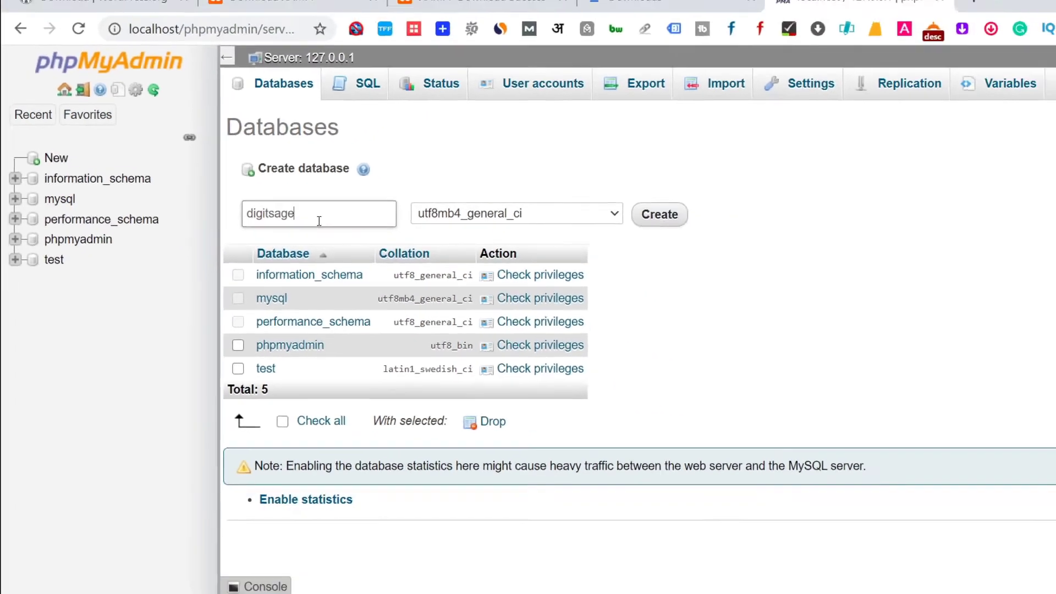
pyautogui.moveTo(431, 221); pyautogui.dragTo(364, 219)
pyautogui.hotkey('ctrl', 'c')
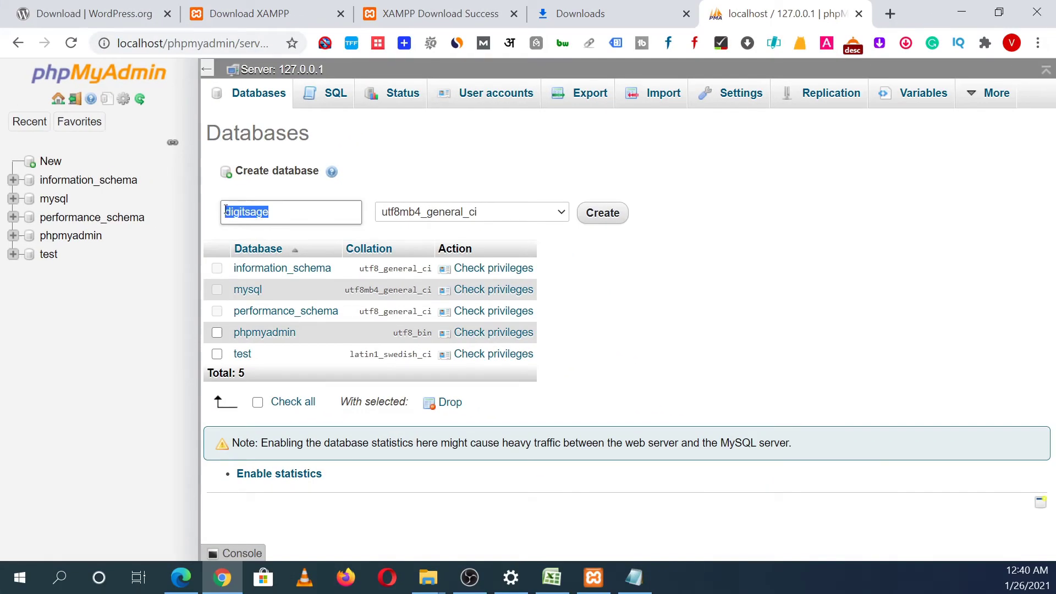
pyautogui.click(631, 582)
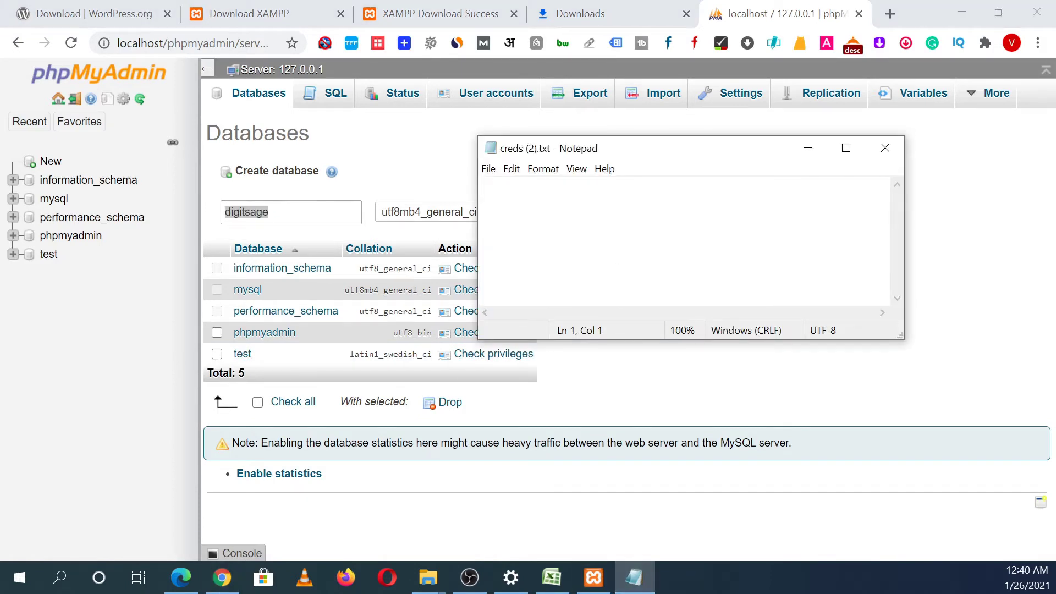
# Step: Record 'dbname -> digitsage' in creds (2).txt and save it
pyautogui.write('dbname -')
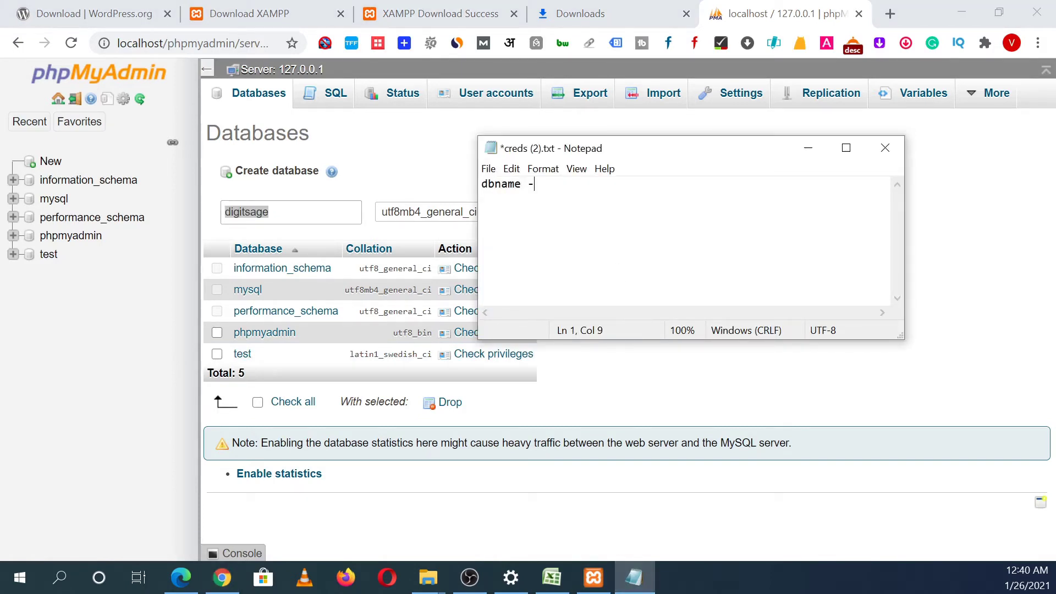
pyautogui.write('>')
pyautogui.hotkey('ctrl', 'v')
pyautogui.hotkey('ctrl', 's')
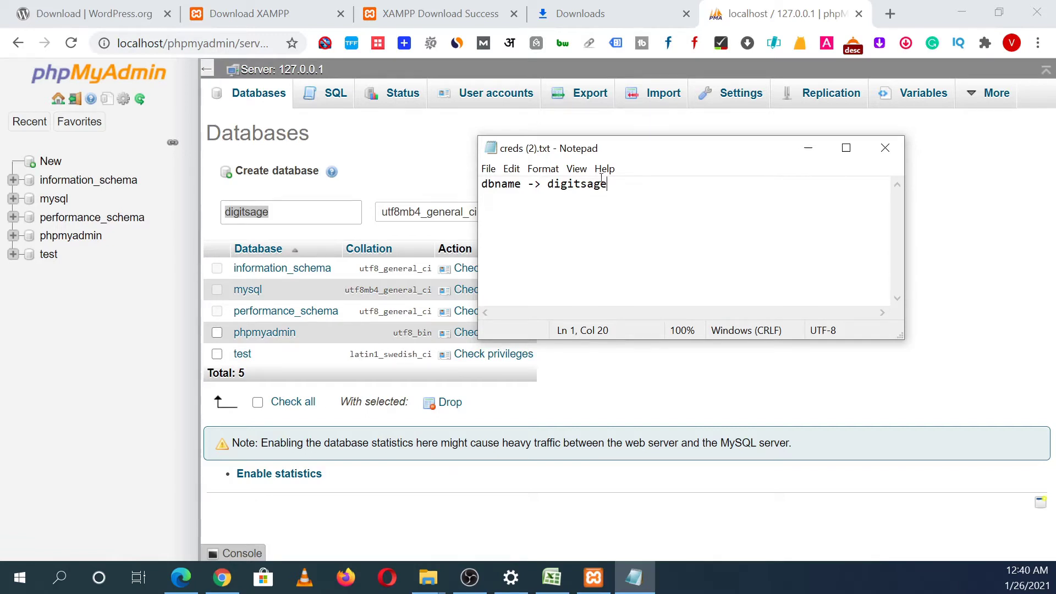
pyautogui.moveTo(602, 182); pyautogui.dragTo(549, 183)
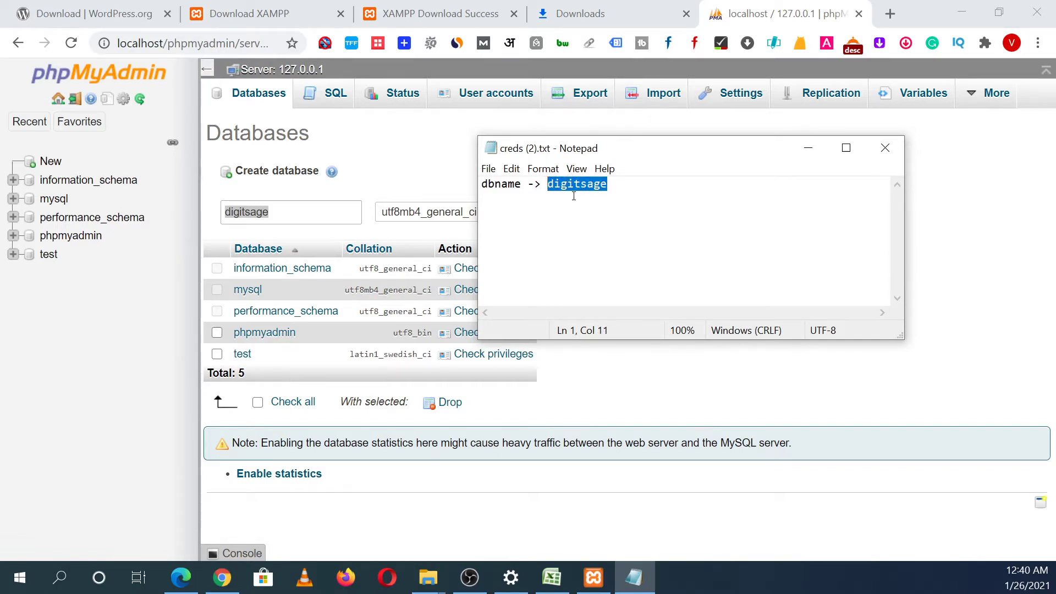
pyautogui.click(628, 200)
pyautogui.press('Return')
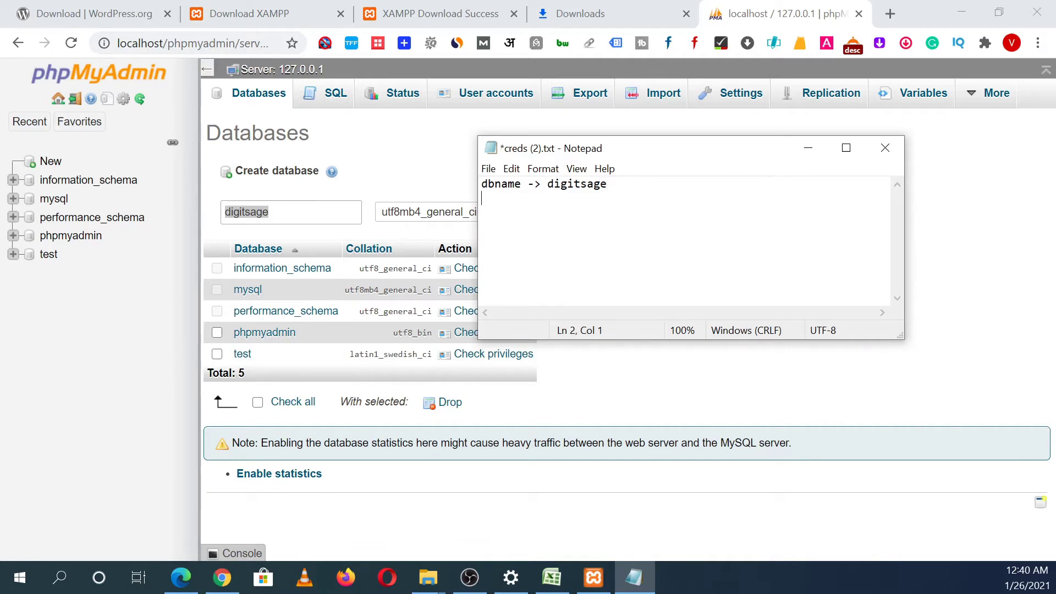
# Step: Create the digitsage database in phpMyAdmin
pyautogui.click(377, 171)
pyautogui.click(274, 209)
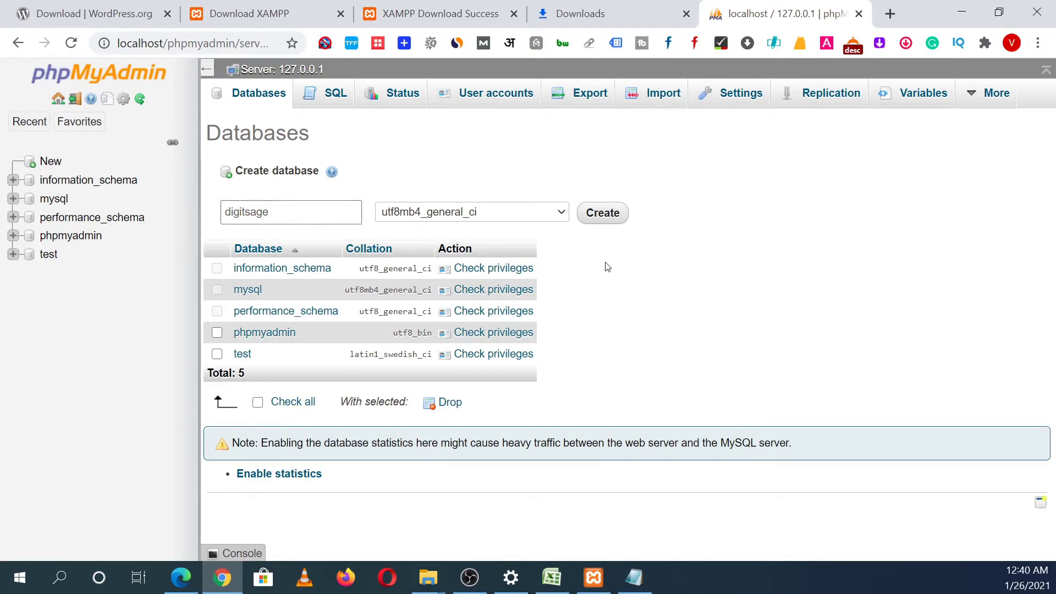
pyautogui.click(616, 218)
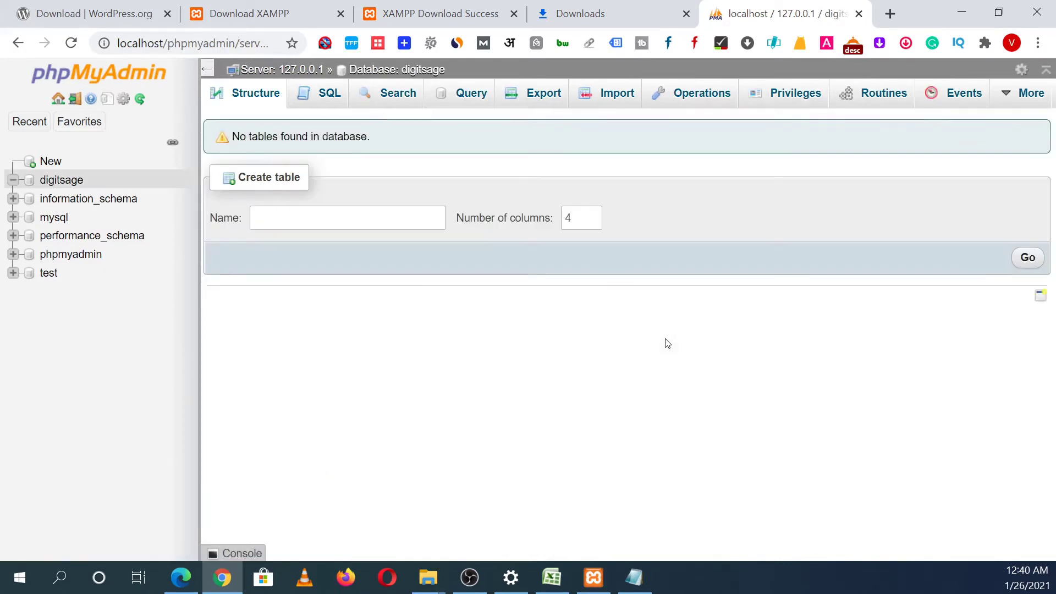
# Step: Open digitsage from the sidebar and view its Privileges, listing three root accounts
pyautogui.click(400, 218)
pyautogui.click(58, 181)
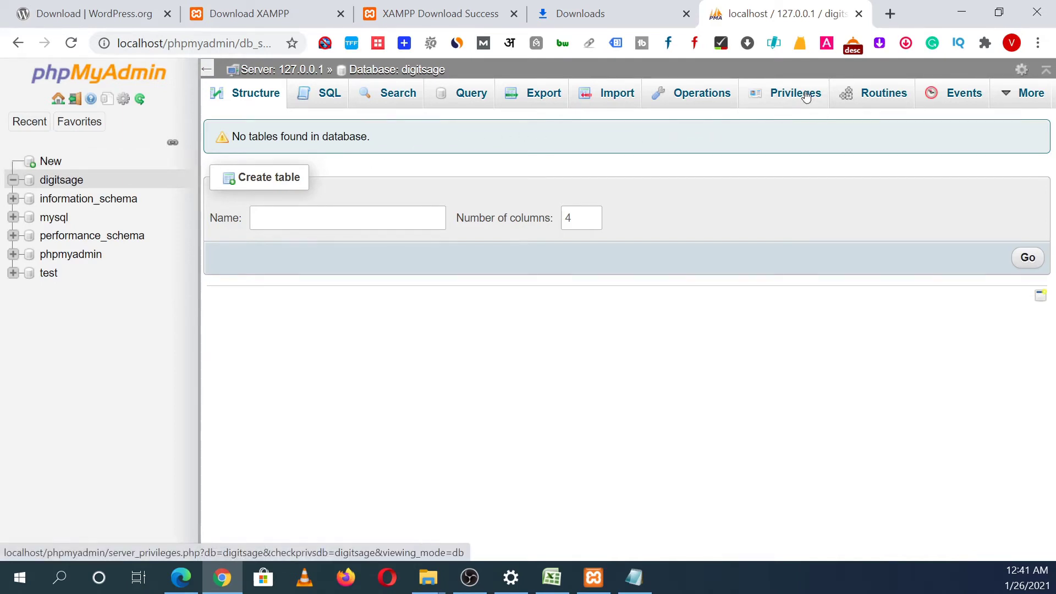
pyautogui.click(782, 102)
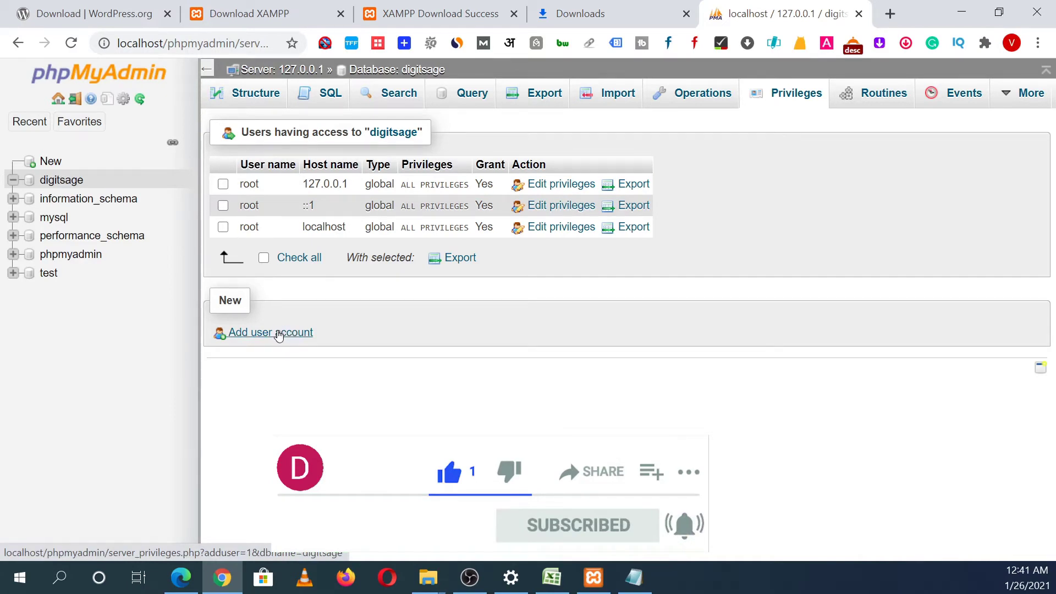
# Step: Open the Add user account form in phpMyAdmin
pyautogui.click(279, 334)
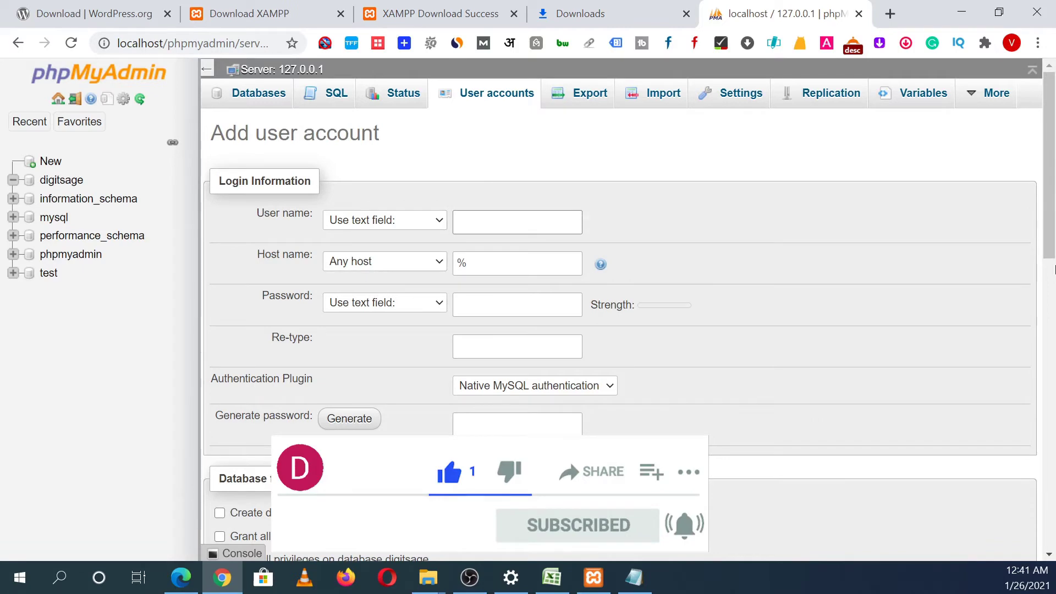
pyautogui.scroll(-1, 1055, 269)
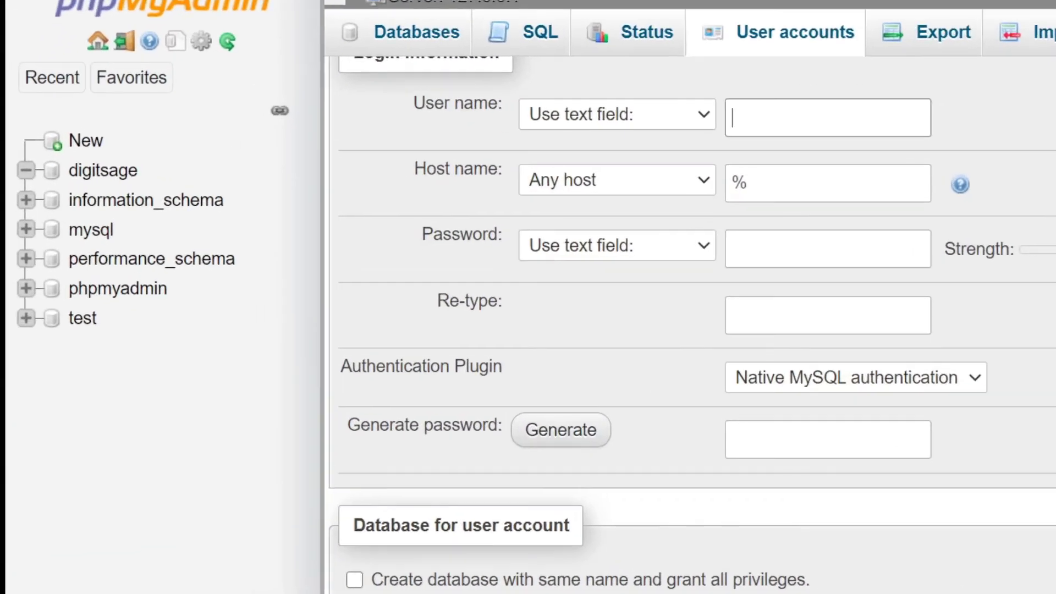
pyautogui.scroll(2, 1024, 253)
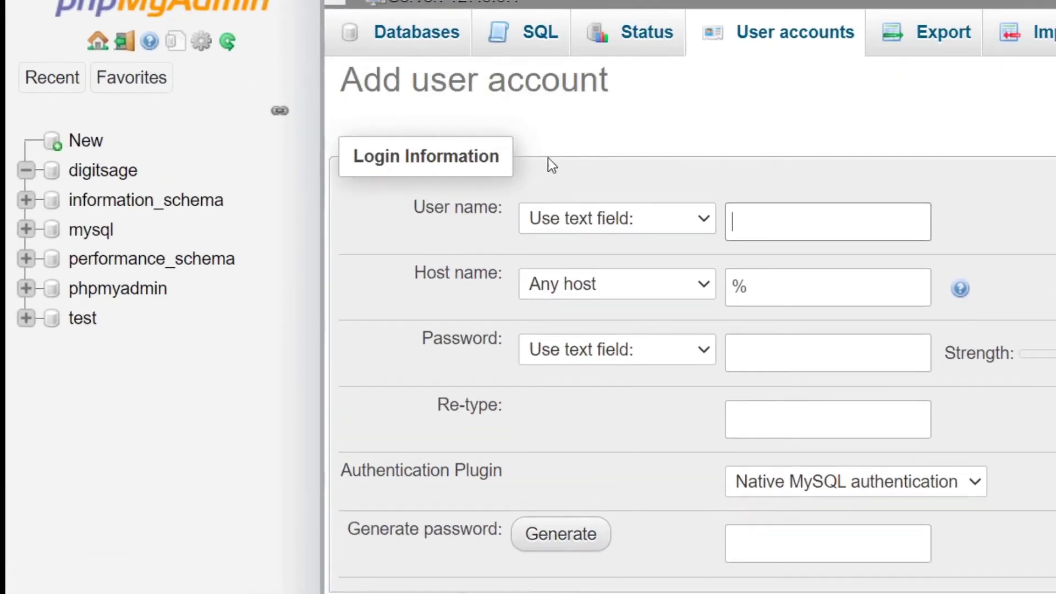
pyautogui.click(811, 227)
# Step: Paste digitsage from the notes as the user name and set host to Local
pyautogui.hotkey('alt', 'Tab')
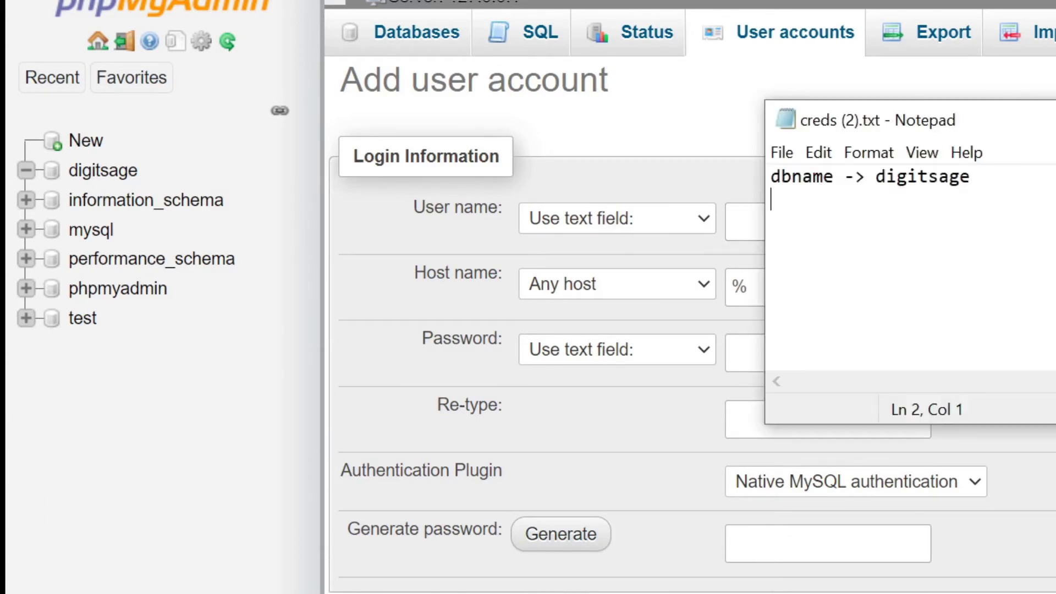
pyautogui.moveTo(987, 175); pyautogui.dragTo(875, 175)
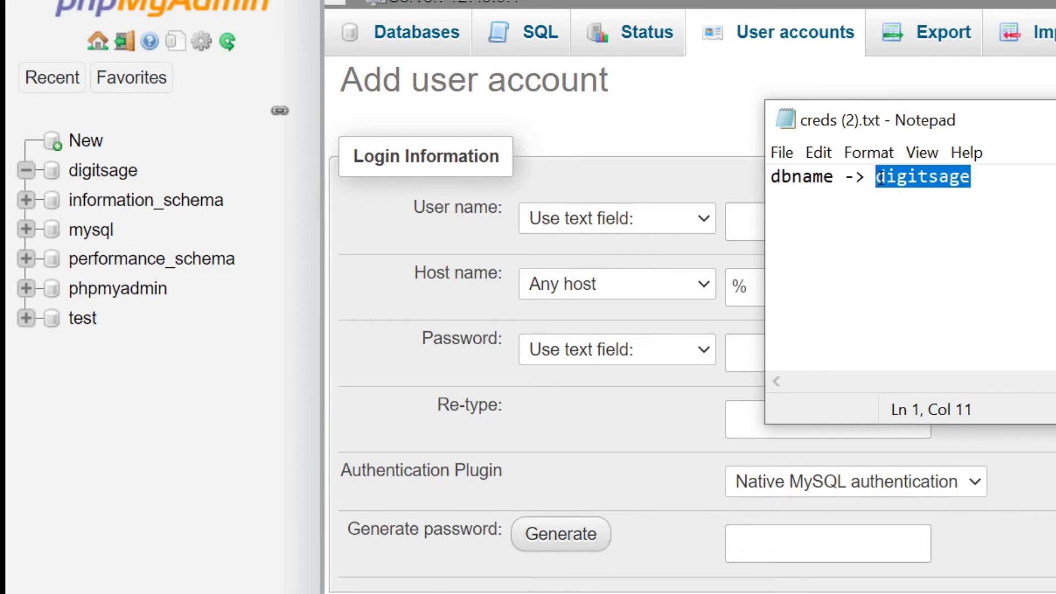
pyautogui.hotkey('ctrl', 'c')
pyautogui.hotkey('alt', 'Tab')
pyautogui.click(804, 232)
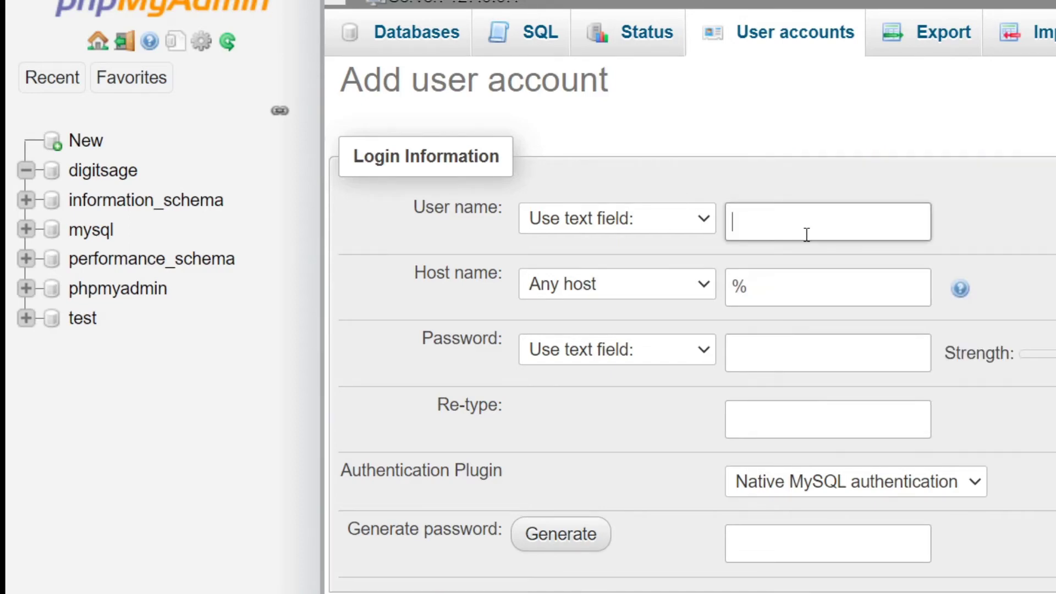
pyautogui.hotkey('ctrl', 'v')
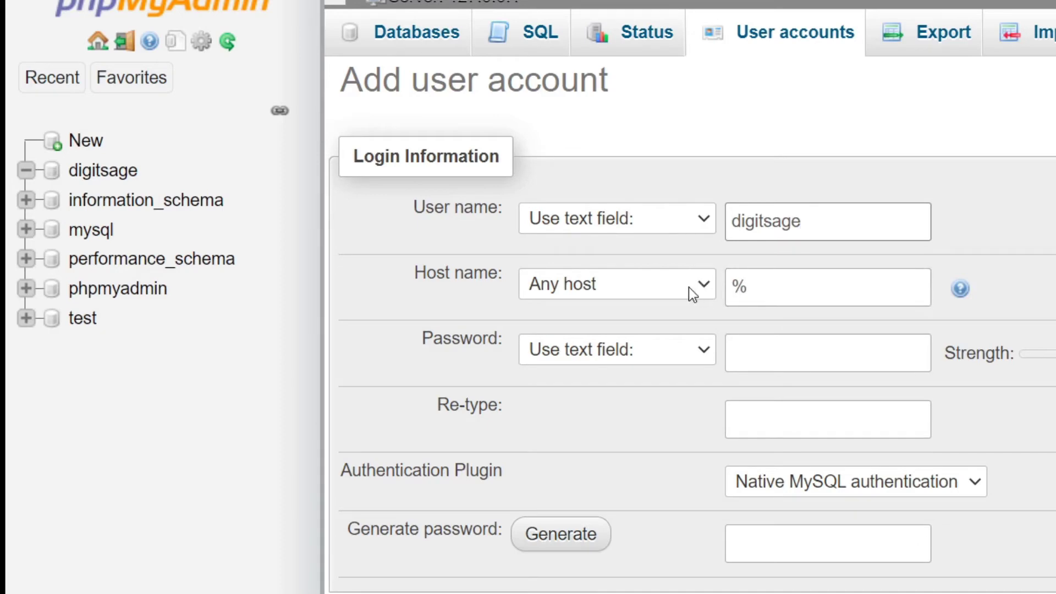
pyautogui.click(689, 287)
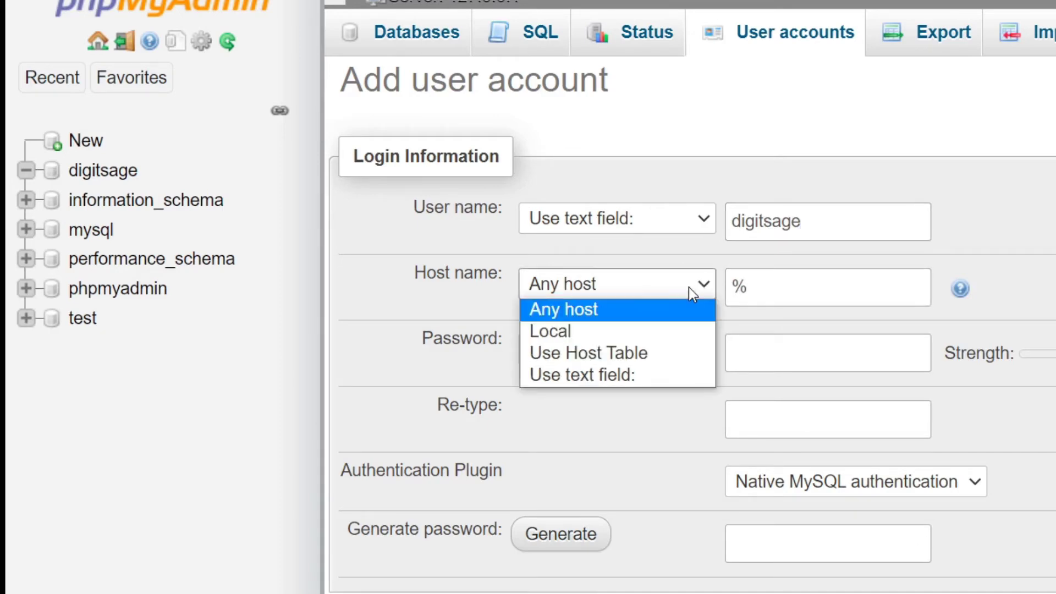
pyautogui.click(641, 335)
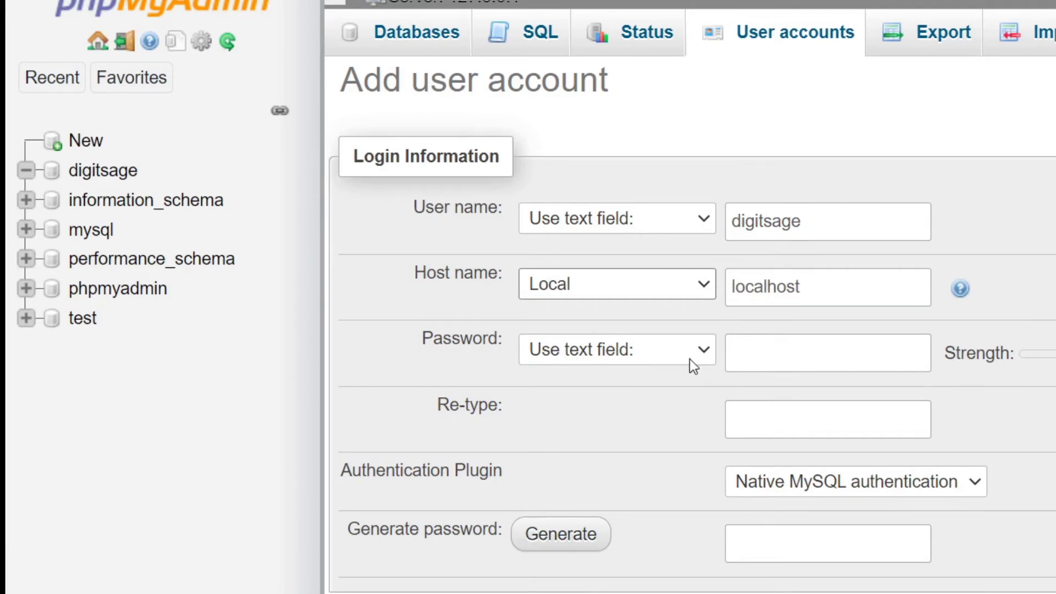
# Step: Add the line 'username -> digitsage' to the creds notes in Notepad
pyautogui.hotkey('alt', 'Tab')
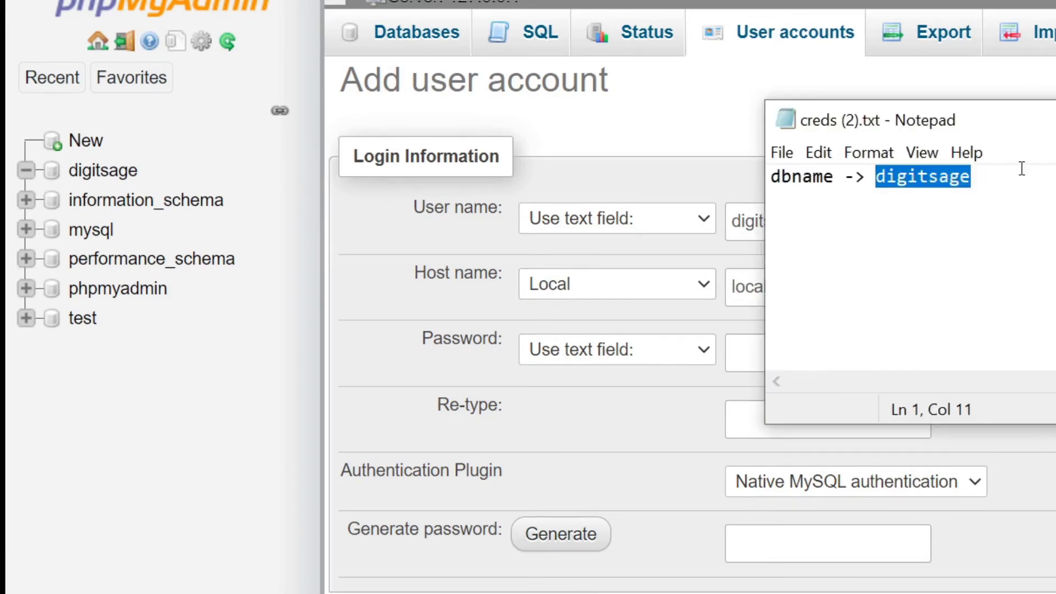
pyautogui.click(1016, 185)
pyautogui.press('Return')
pyautogui.write('u')
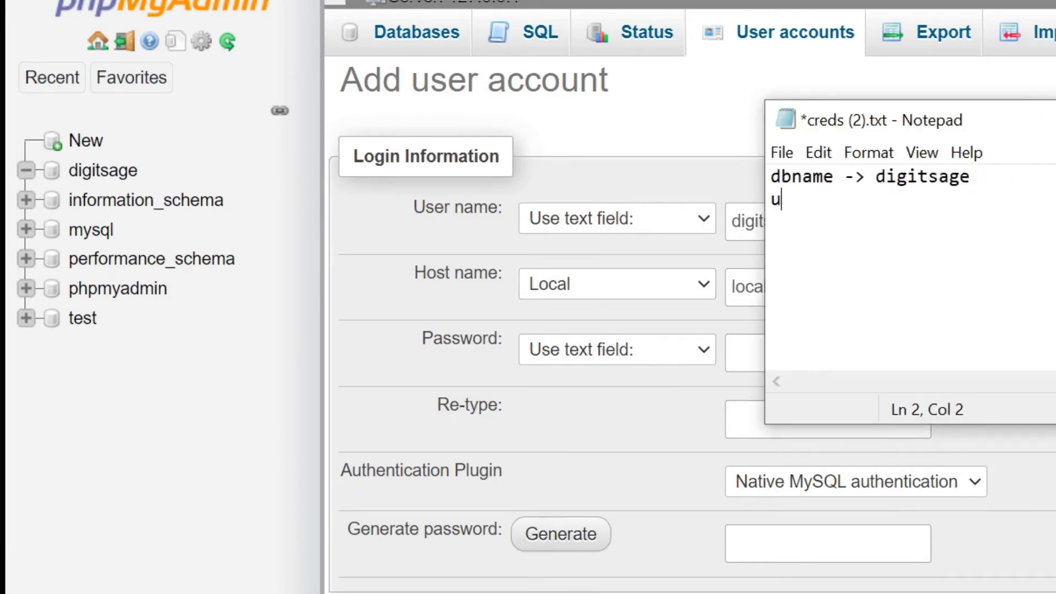
pyautogui.write('sername ')
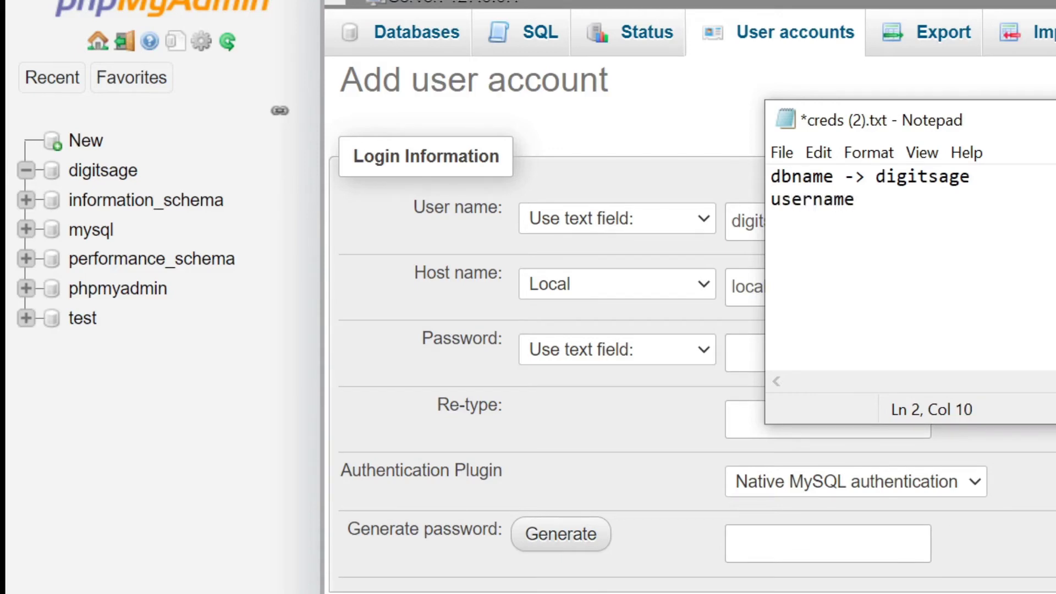
pyautogui.write('-> digitsage')
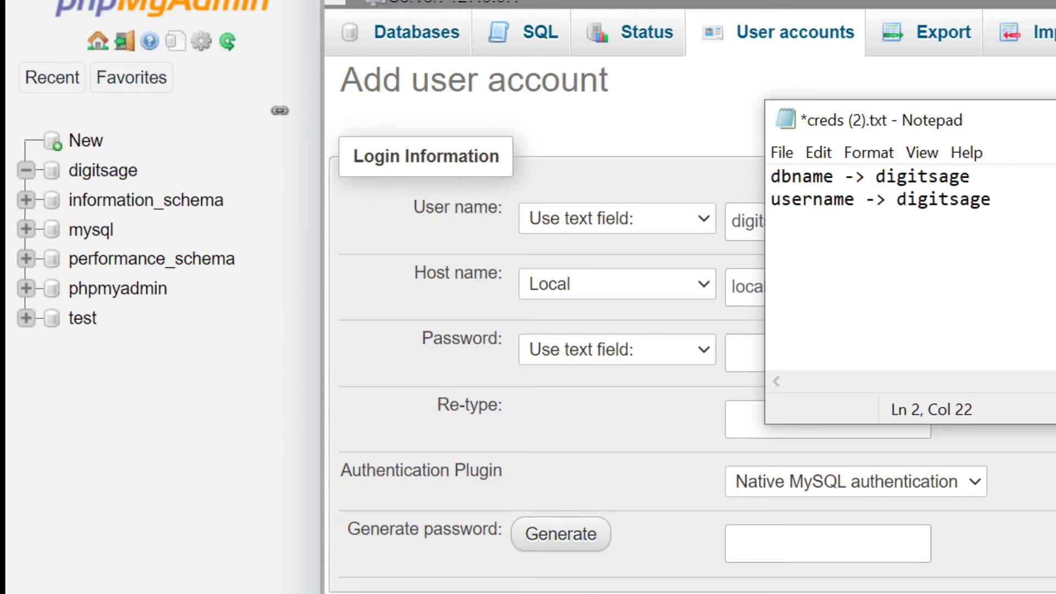
# Step: Add a password line with the chosen database password, select it, and save creds (2).txt
pyautogui.press('Return')
pyautogui.write('password -')
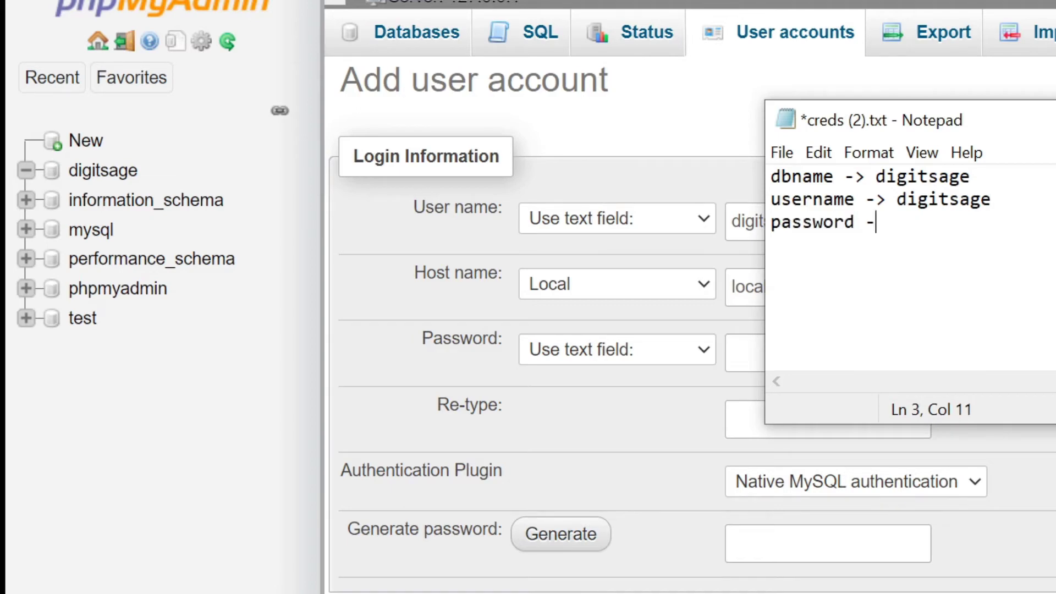
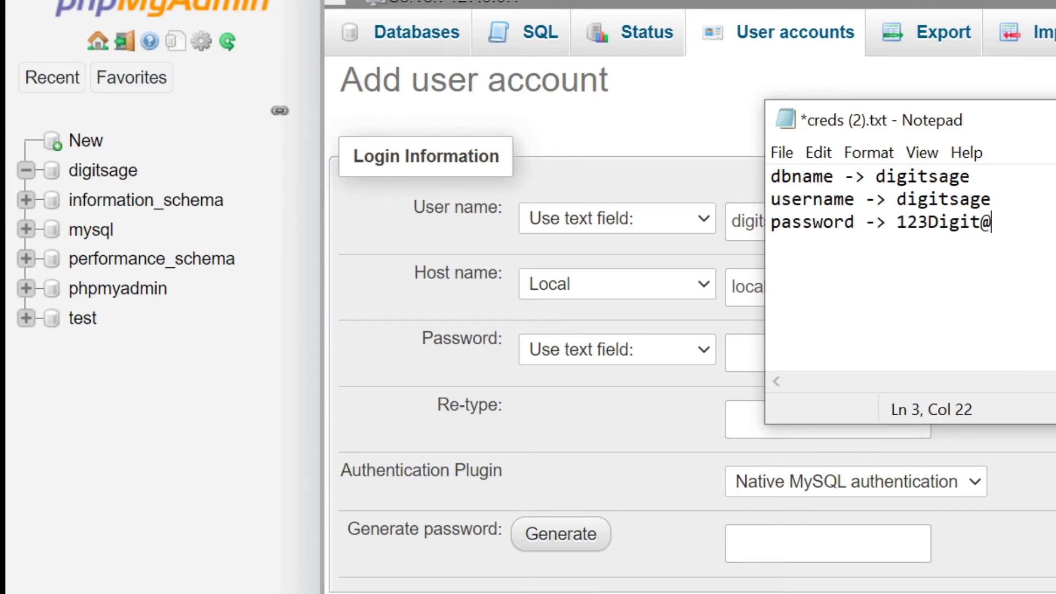
pyautogui.hotkey('shift', 'Left')
pyautogui.hotkey('shift', 'Left')
pyautogui.hotkey('shift', 'Left')
pyautogui.hotkey('shift', 'Left')
pyautogui.hotkey('shift', 'Left')
pyautogui.hotkey('shift', 'Left')
pyautogui.hotkey('shift', 'Left')
pyautogui.hotkey('shift', 'Left')
pyautogui.hotkey('shift', 'Left')
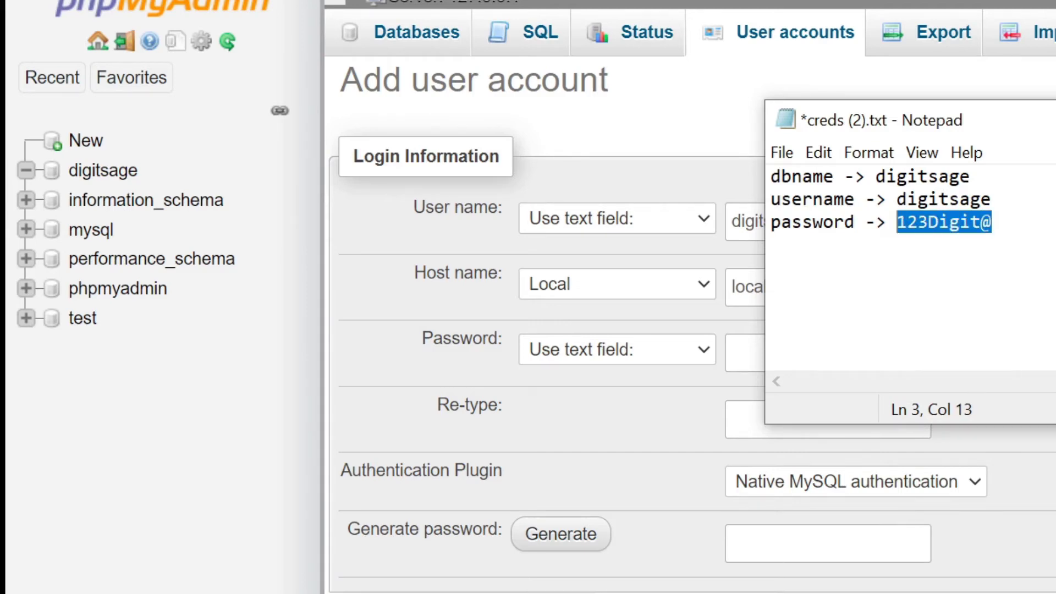
pyautogui.hotkey('ctrl', 's')
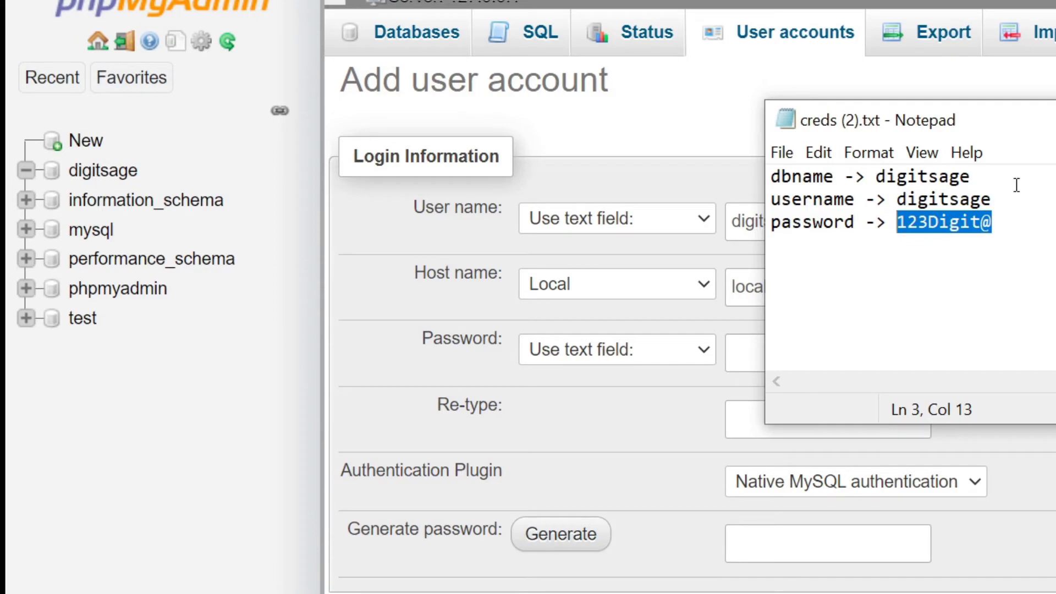
pyautogui.click(677, 428)
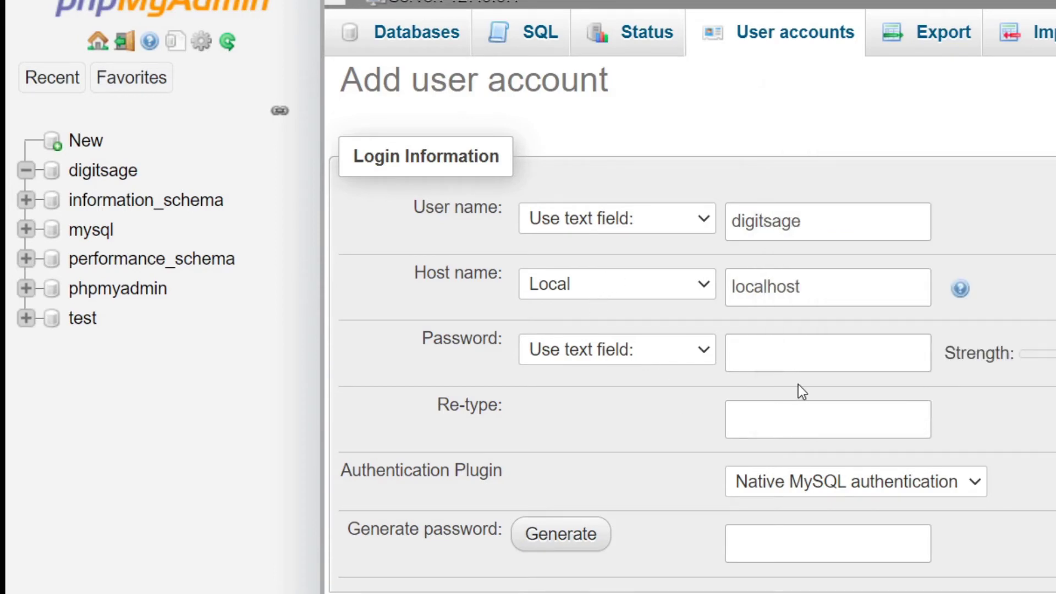
# Step: Paste the saved password into both the Password and Re-type fields for digitsage
pyautogui.click(811, 359)
pyautogui.hotkey('ctrl', 'v')
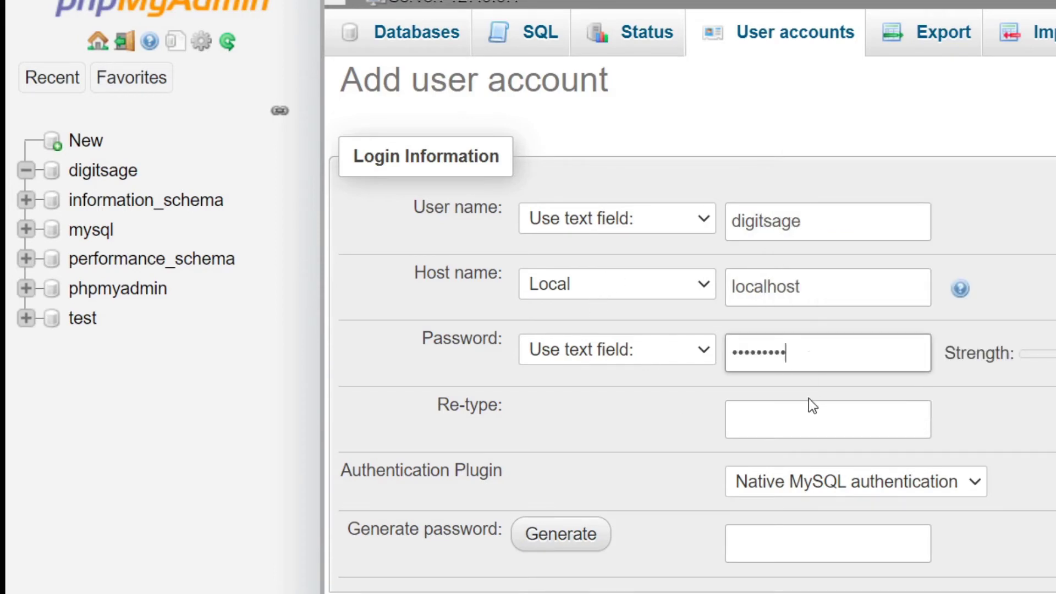
pyautogui.click(778, 419)
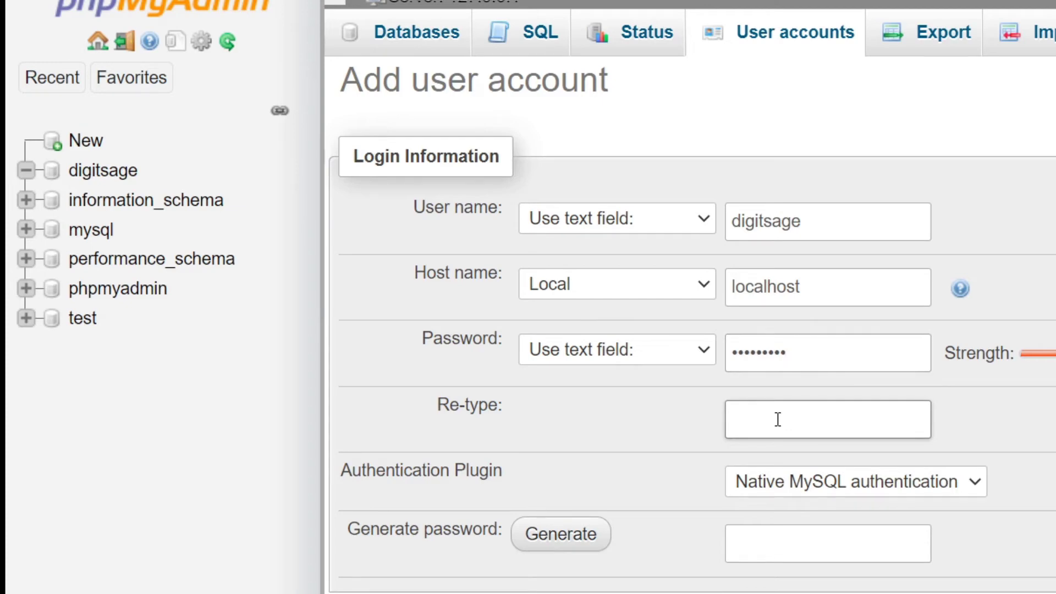
pyautogui.hotkey('ctrl', 'v')
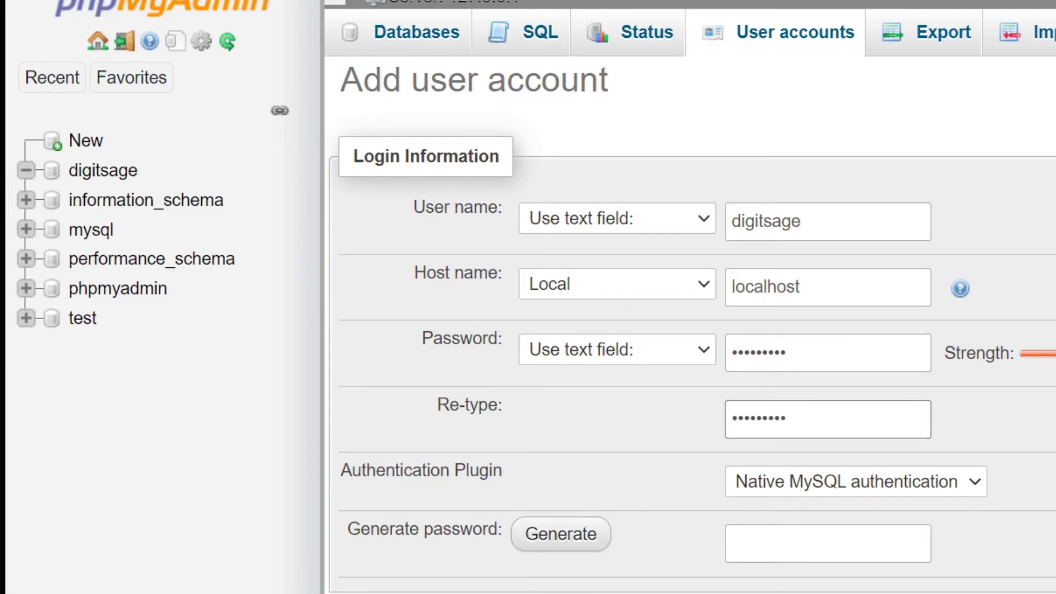
pyautogui.scroll(-4, 671, 311)
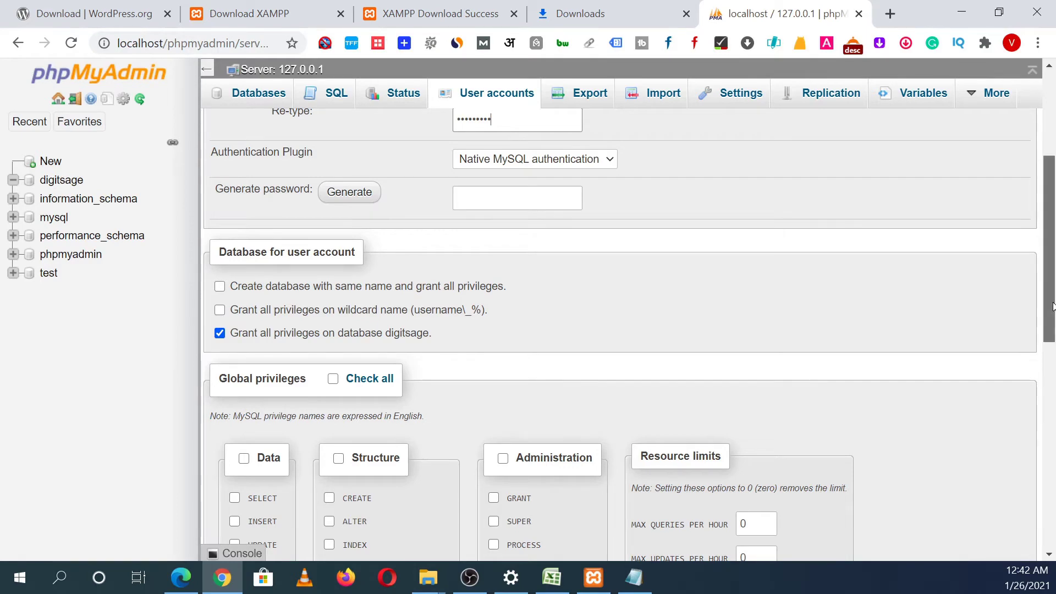
pyautogui.moveTo(1049, 308); pyautogui.dragTo(1049, 373)
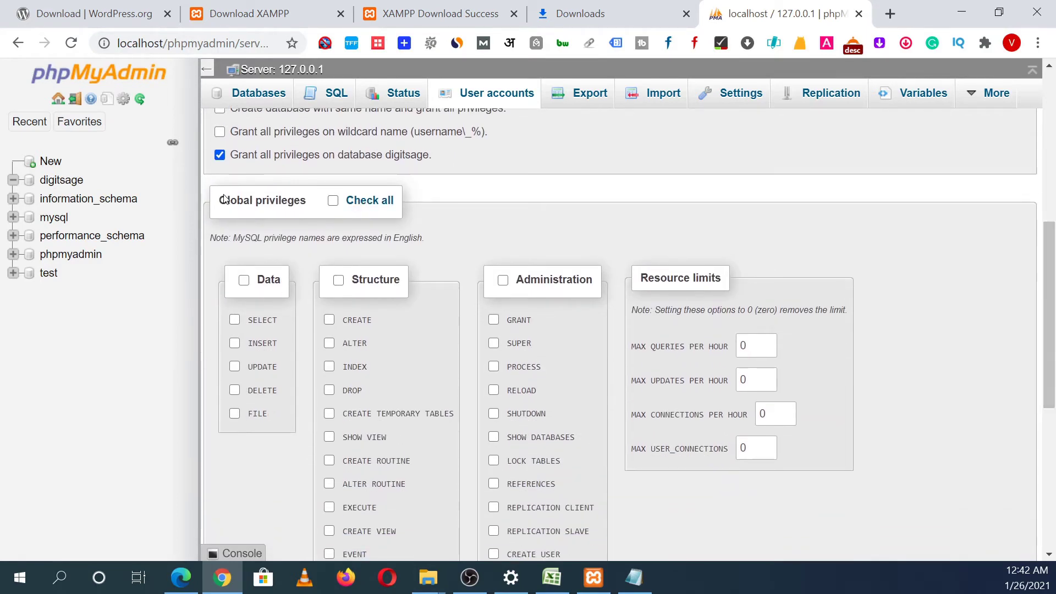
# Step: Tick Check all global privileges for digitsage and create the account with Go
pyautogui.click(334, 202)
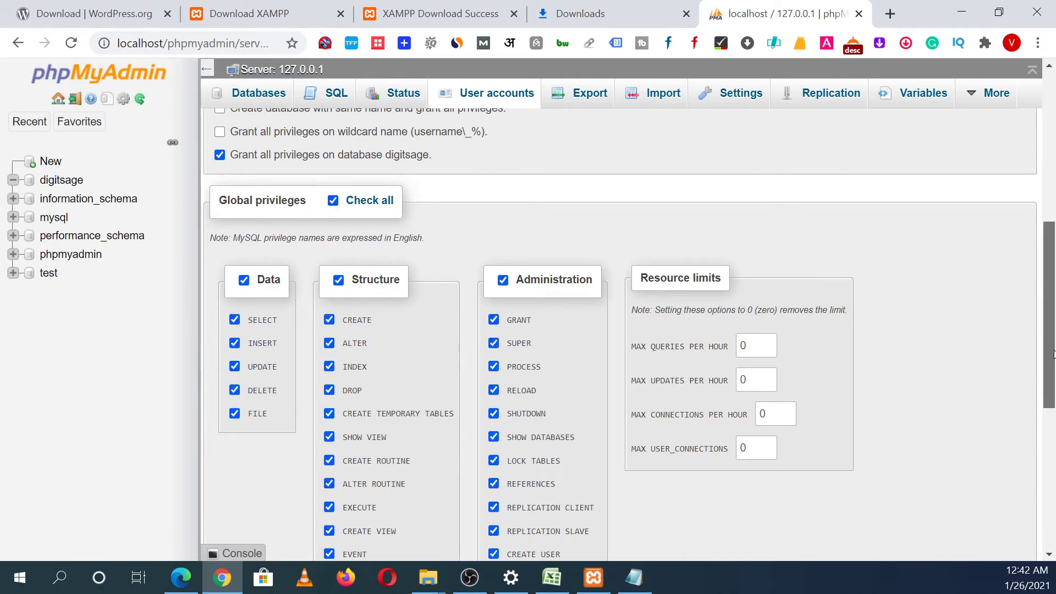
pyautogui.scroll(-3, 1041, 352)
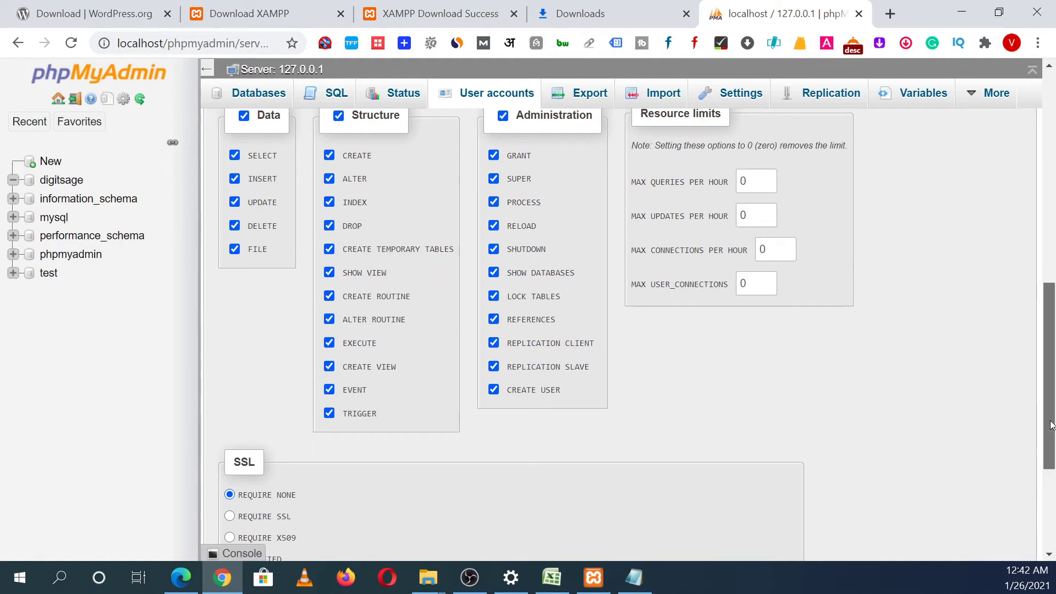
pyautogui.moveTo(1040, 420); pyautogui.dragTo(1036, 515)
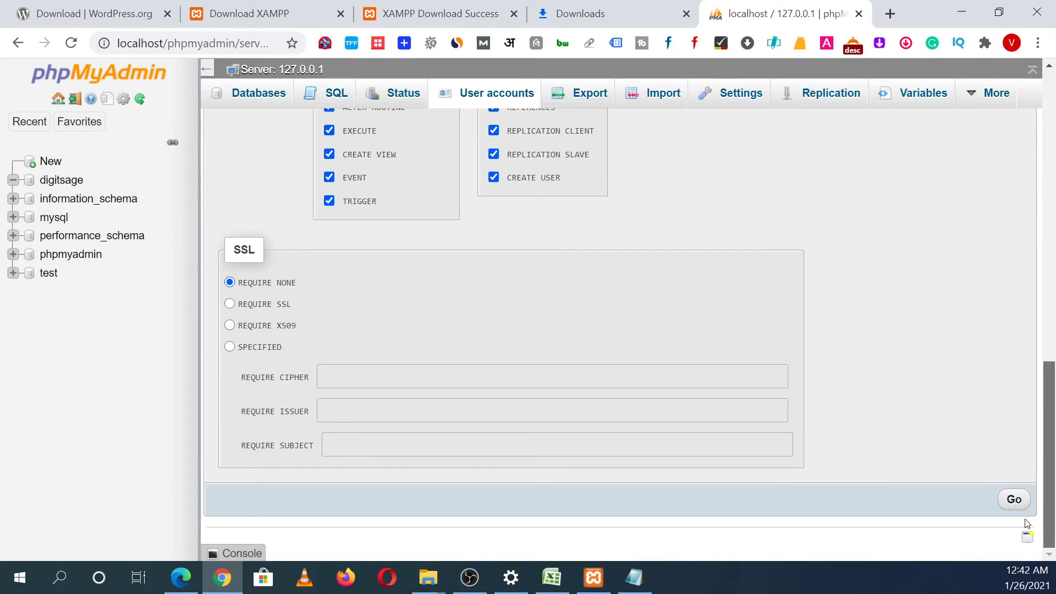
pyautogui.scroll(4, 892, 399)
pyautogui.scroll(-4, 893, 400)
pyautogui.scroll(4, 1053, 423)
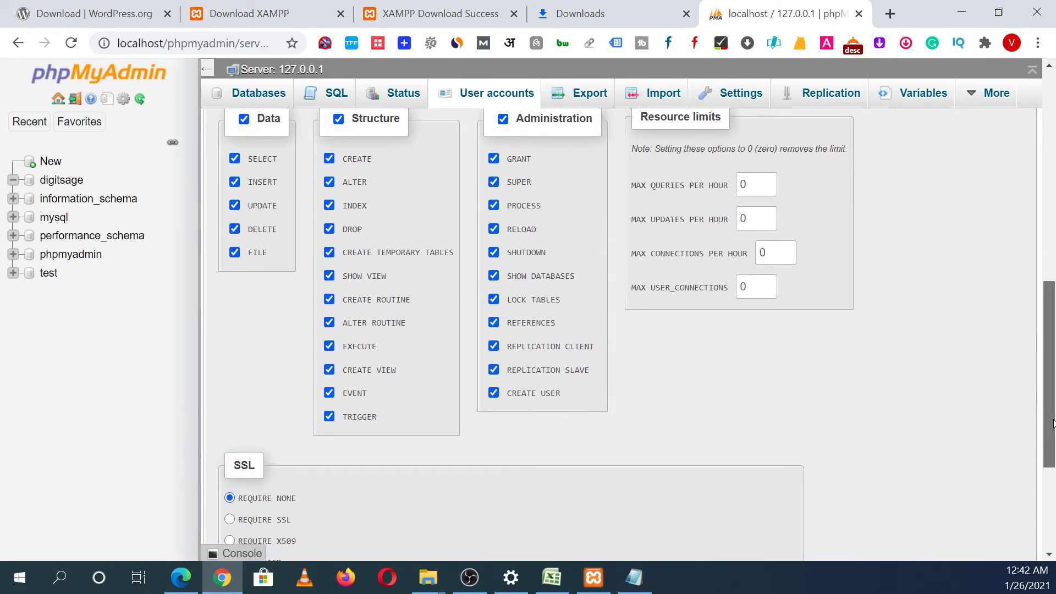
pyautogui.scroll(-4, 1053, 423)
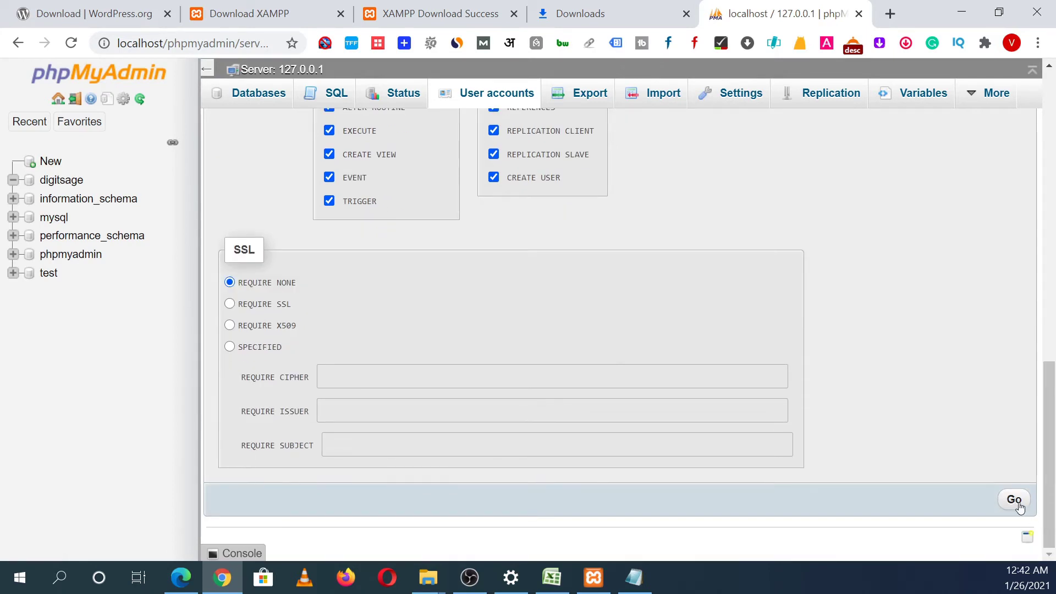
pyautogui.click(1015, 500)
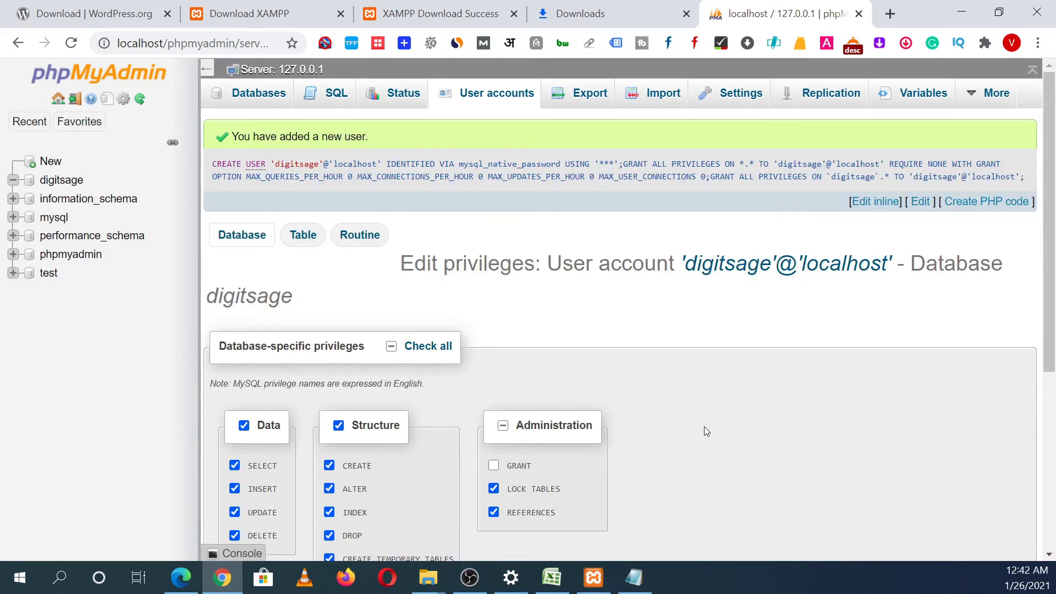
# Step: Review the database name, username and password saved in the creds notes
pyautogui.click(634, 577)
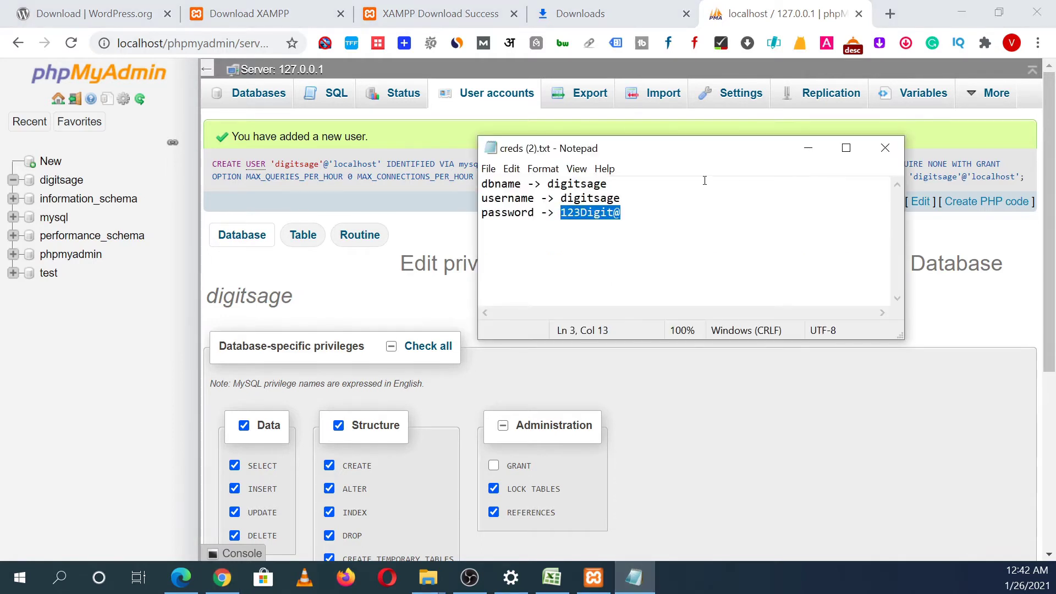
pyautogui.moveTo(608, 184); pyautogui.dragTo(552, 186)
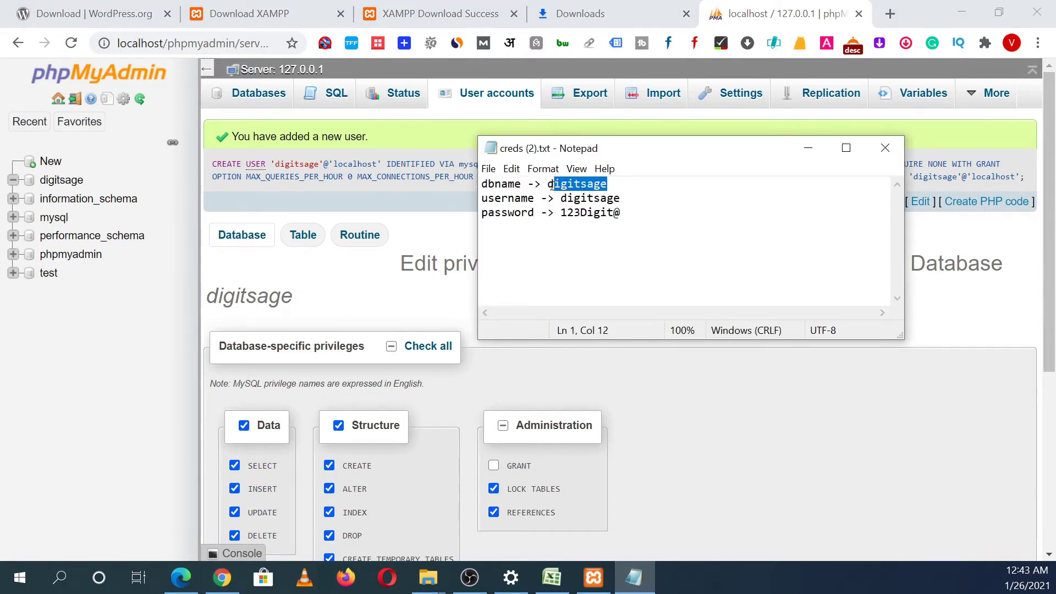
pyautogui.moveTo(623, 202); pyautogui.dragTo(561, 199)
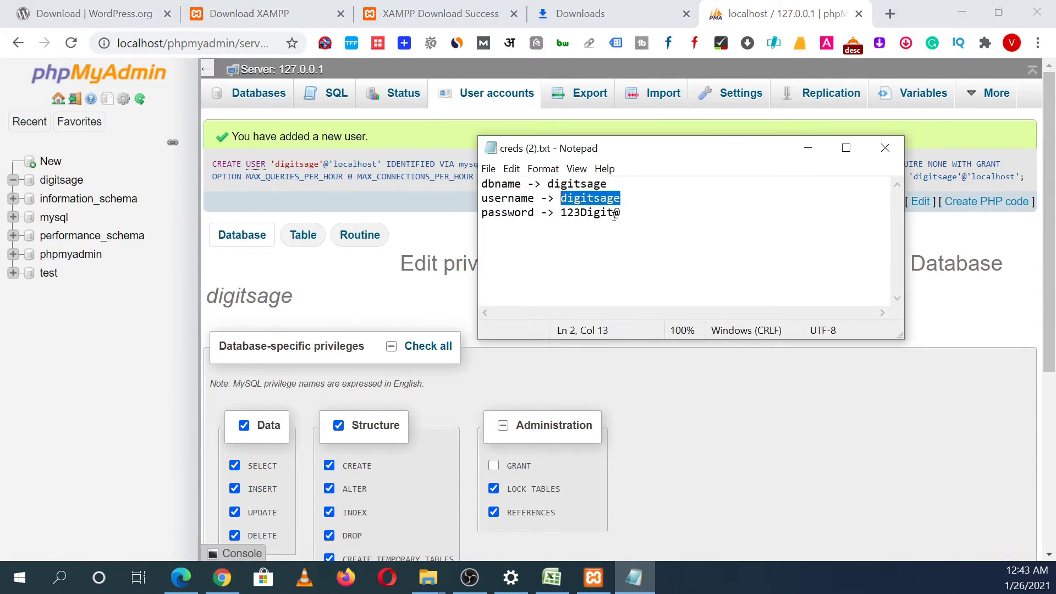
pyautogui.moveTo(624, 215); pyautogui.dragTo(562, 213)
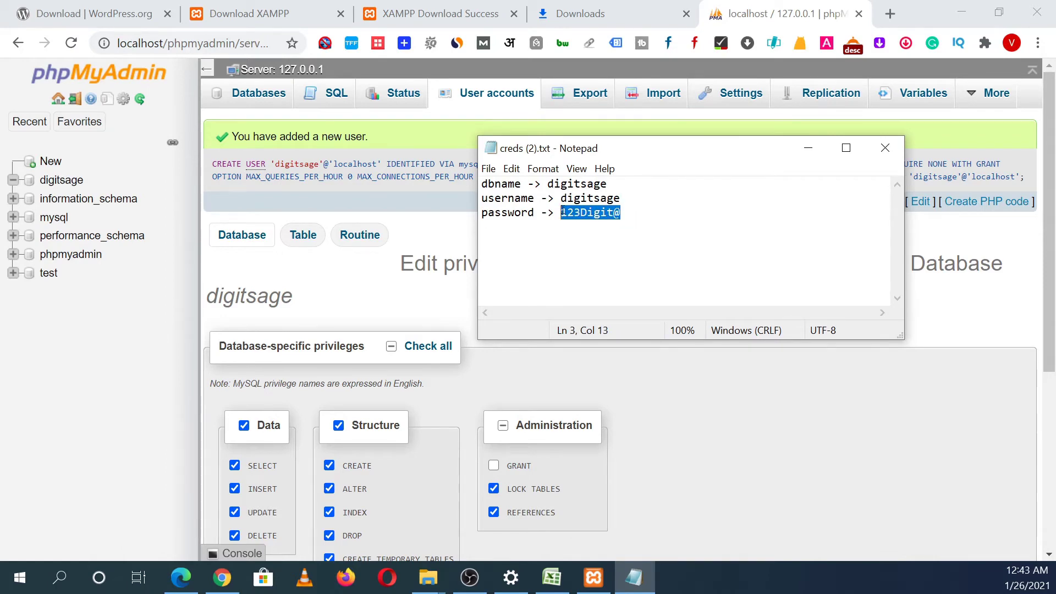
# Step: Open the empty digitsage database from phpMyAdmin's navigation tree
pyautogui.click(399, 236)
pyautogui.click(69, 128)
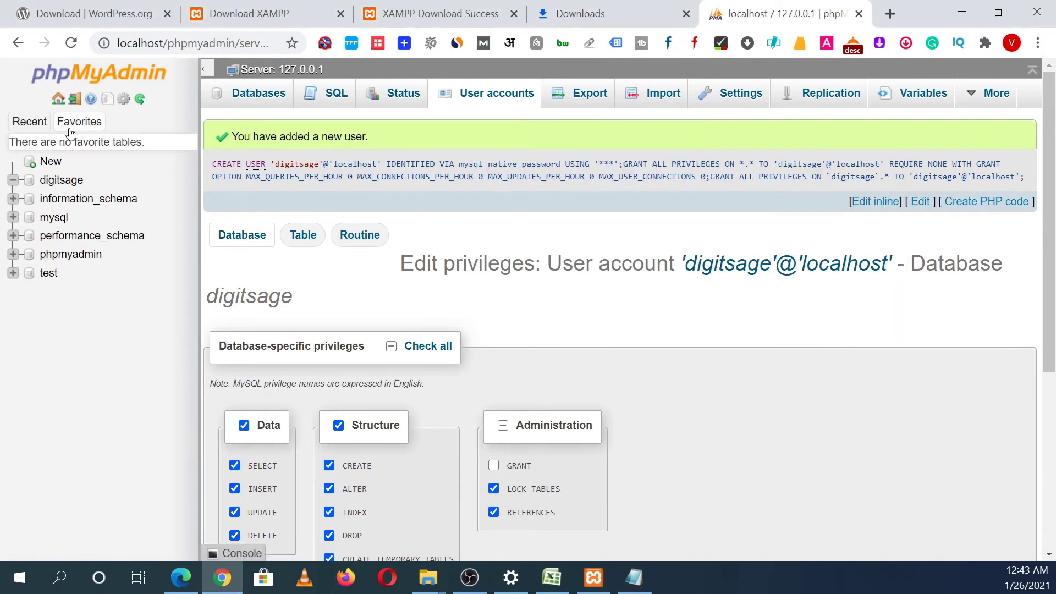
pyautogui.click(55, 181)
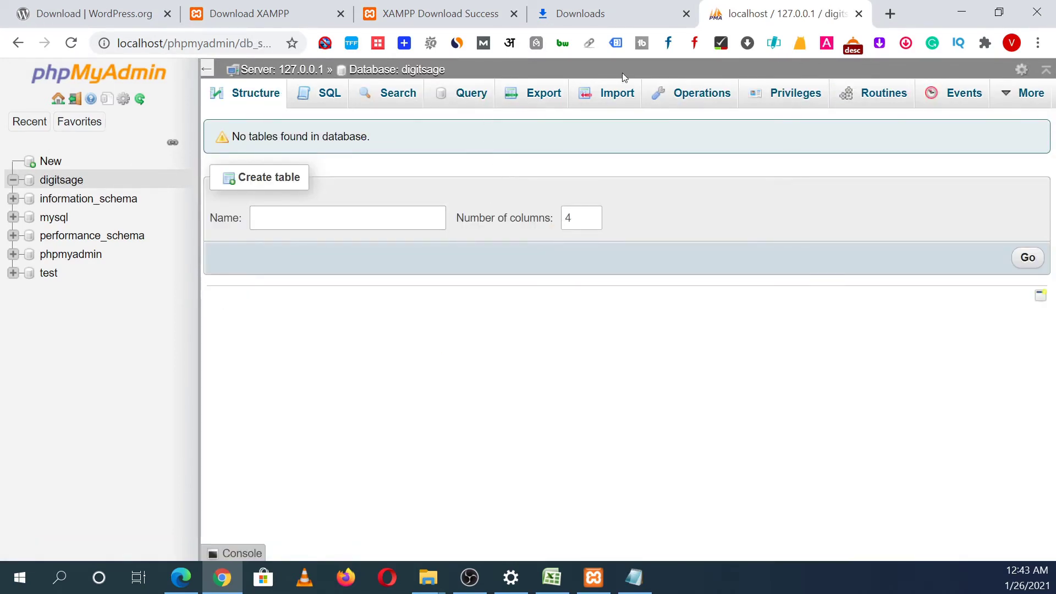
# Step: Add GRANT to digitsage's database-specific privileges on digitsage, then verify both rows read Grant Yes
pyautogui.click(787, 102)
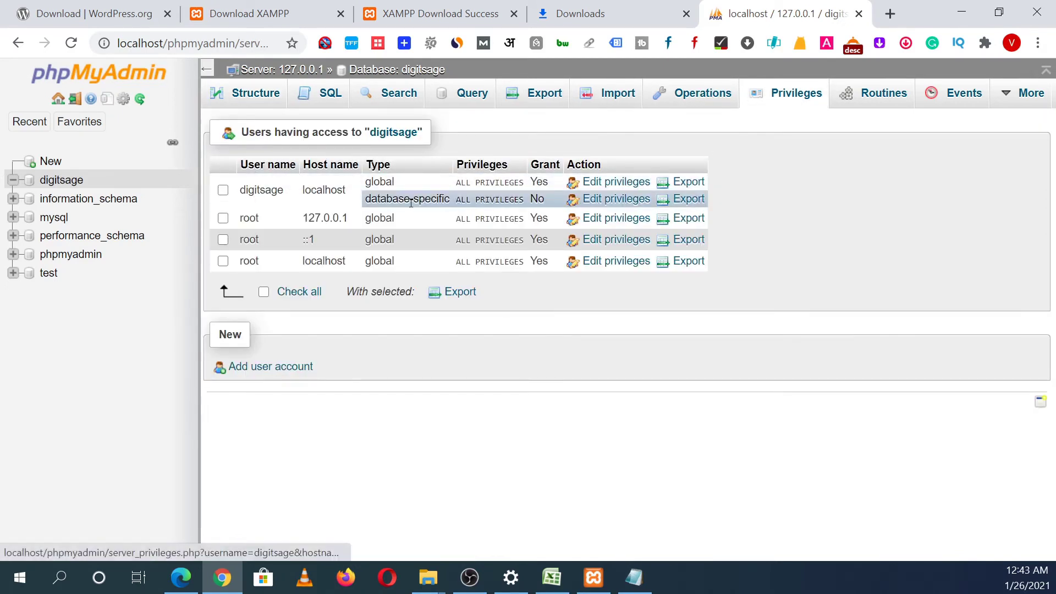
pyautogui.doubleClick(250, 190)
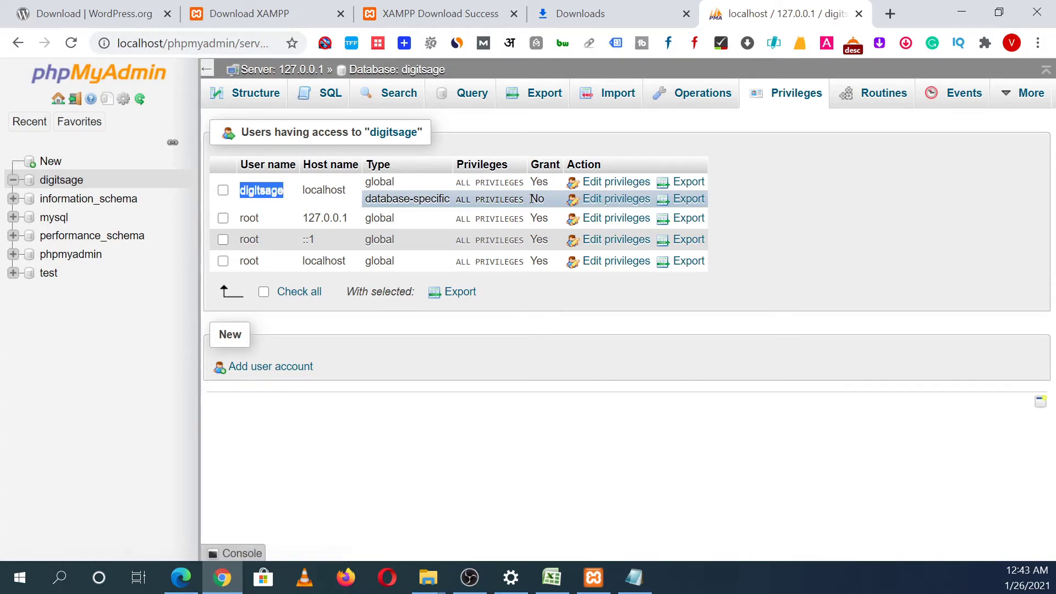
pyautogui.click(616, 205)
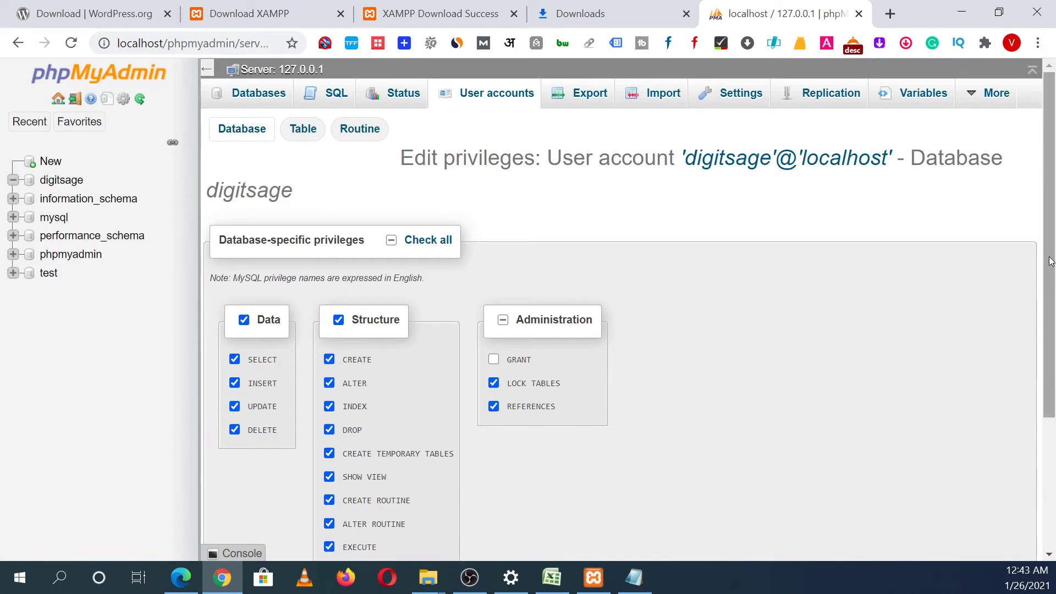
pyautogui.moveTo(1051, 271); pyautogui.dragTo(1045, 352)
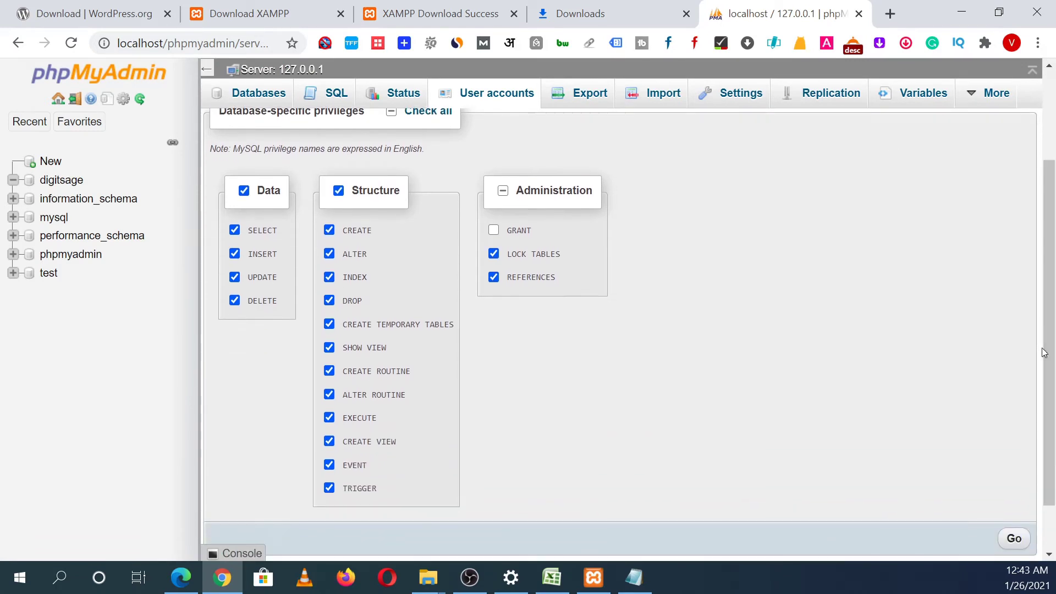
pyautogui.click(494, 231)
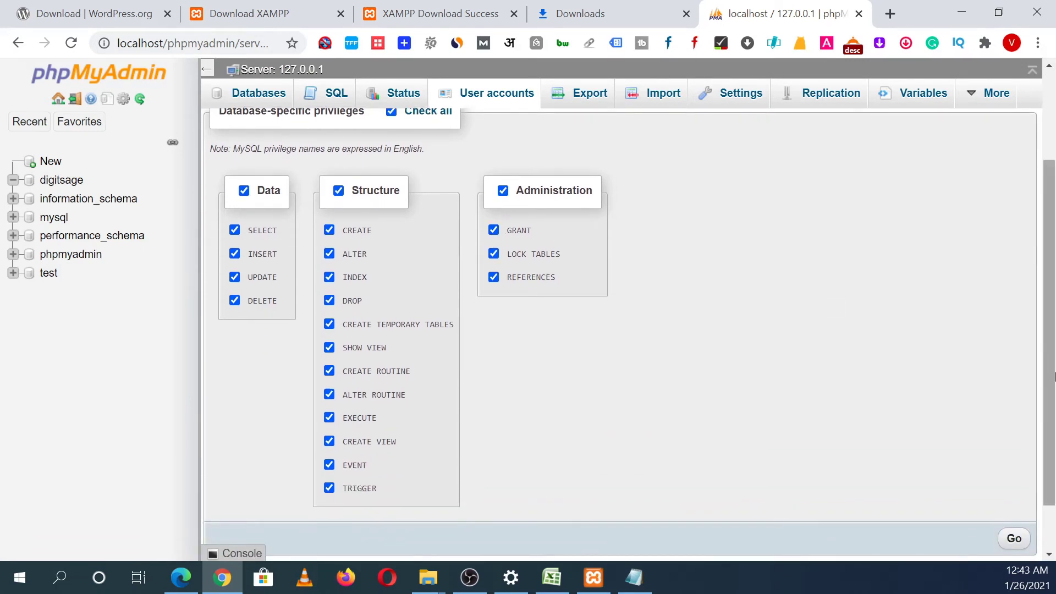
pyautogui.moveTo(1054, 376); pyautogui.dragTo(1054, 417)
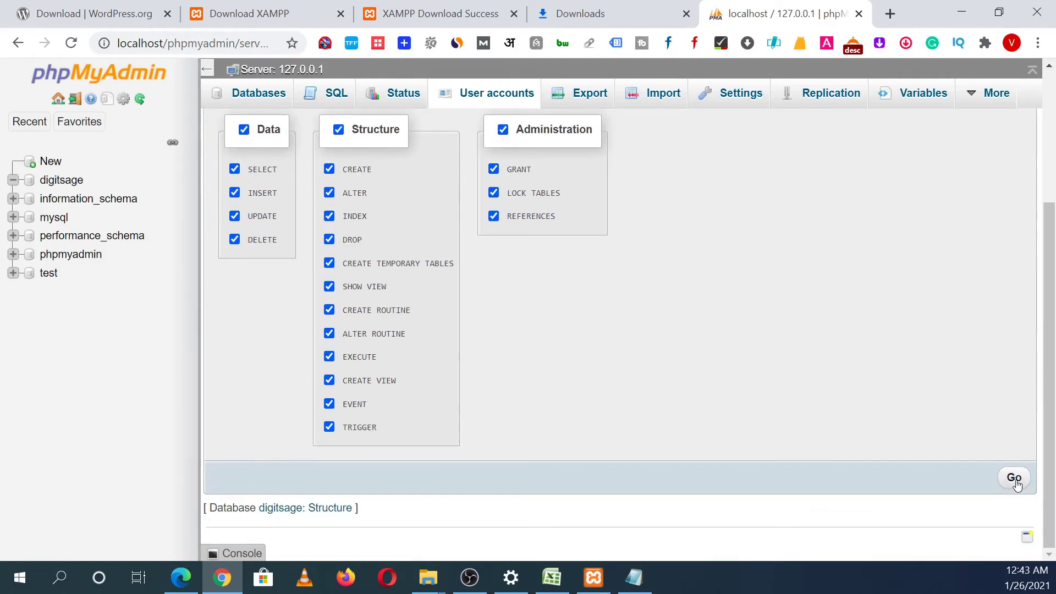
pyautogui.click(1015, 479)
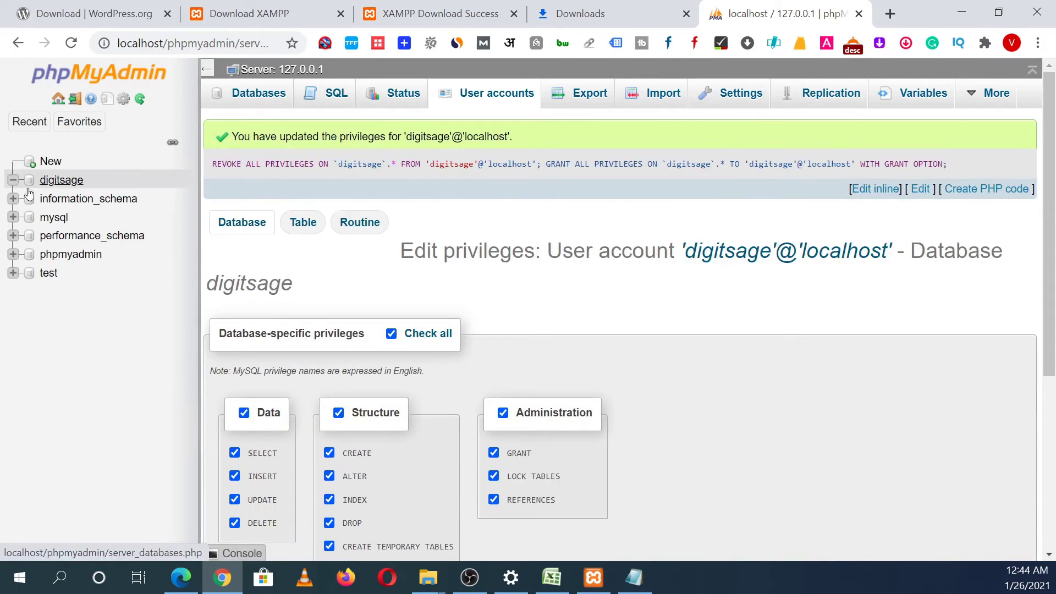
pyautogui.click(58, 182)
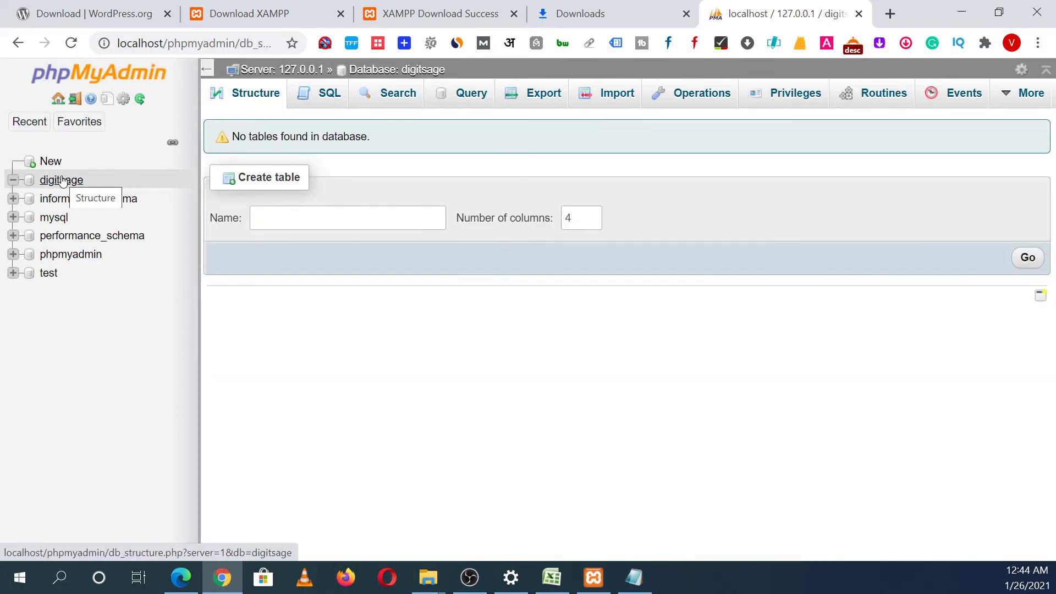
pyautogui.click(801, 100)
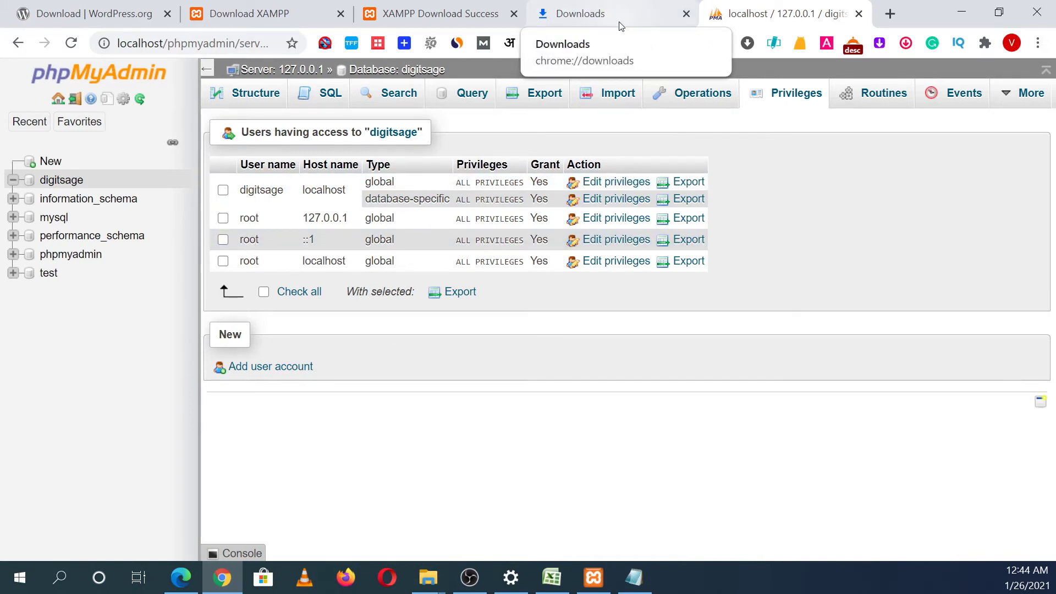
# Step: Open a new Chrome tab and enter localhost as its address
pyautogui.click(890, 16)
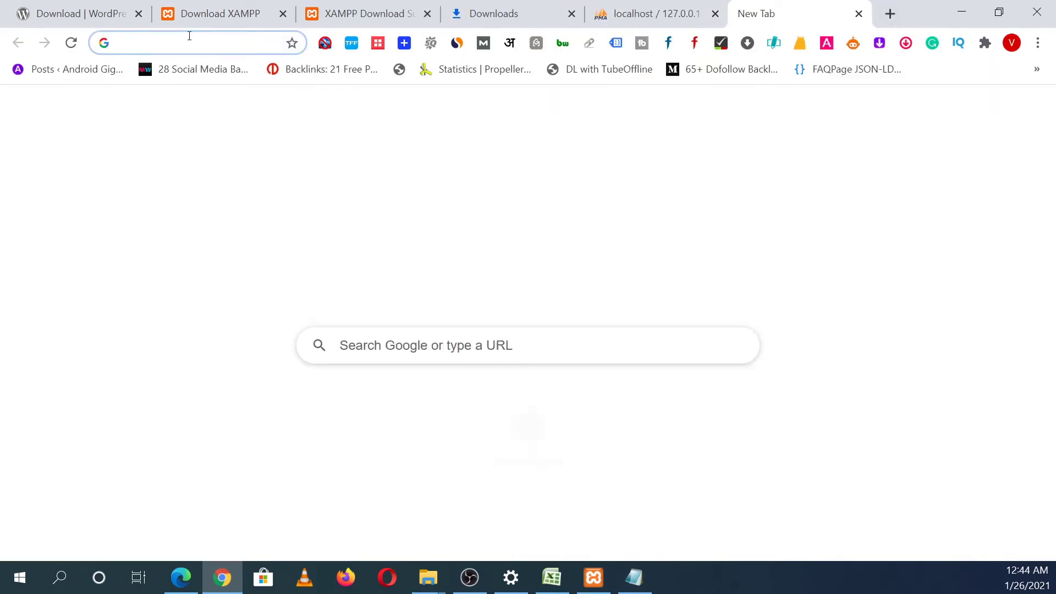
pyautogui.write('local')
pyautogui.press('BackSpace')
pyautogui.press('BackSpace')
pyautogui.write('s')
pyautogui.press('BackSpace')
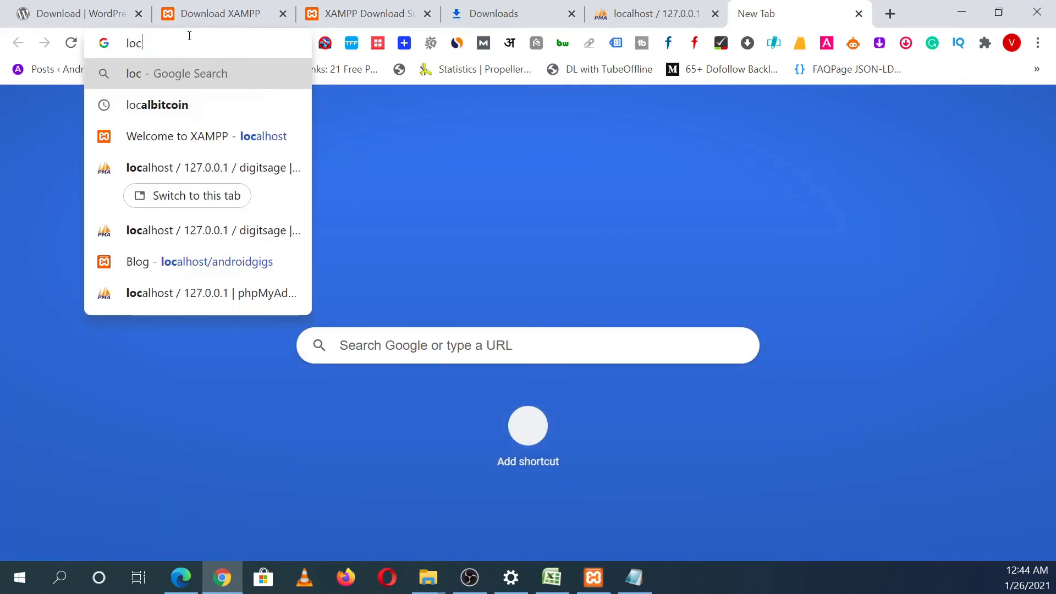
pyautogui.write('alhost')
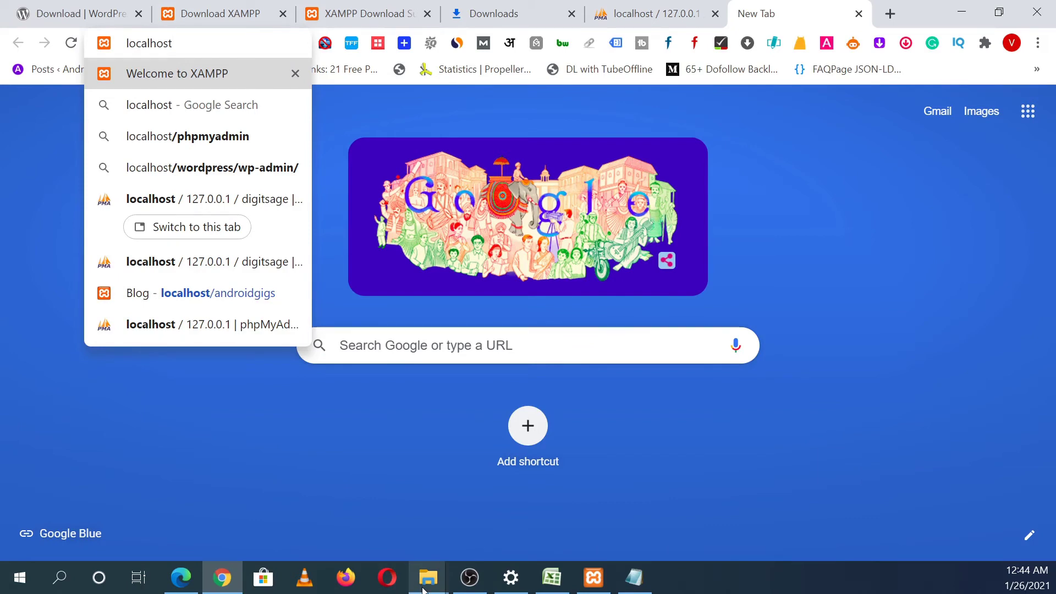
pyautogui.moveTo(428, 577)
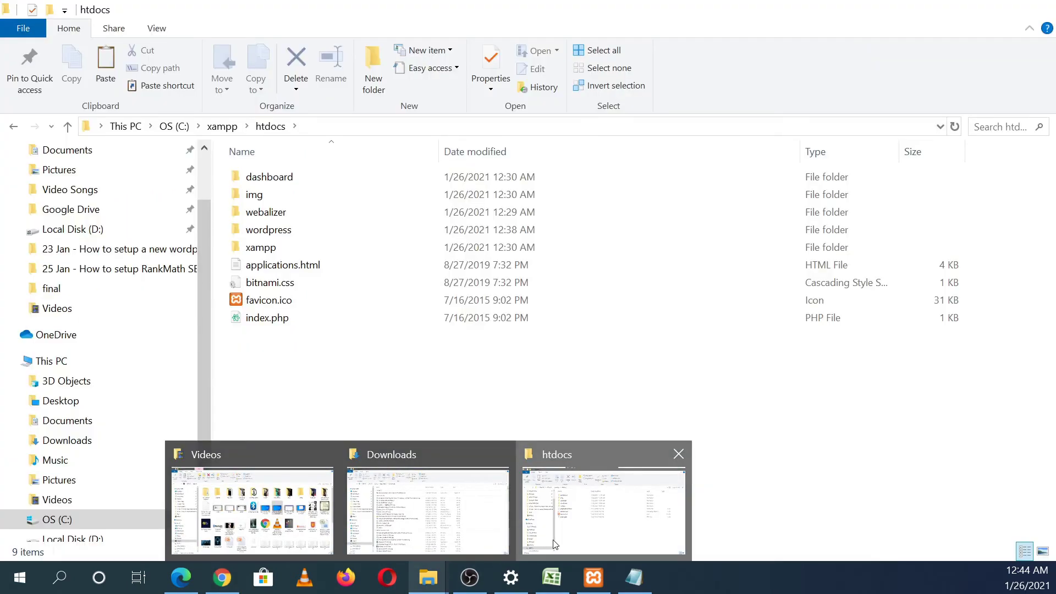
# Step: Open the wordpress folder inside C:\xampp\htdocs in File Explorer
pyautogui.click(616, 543)
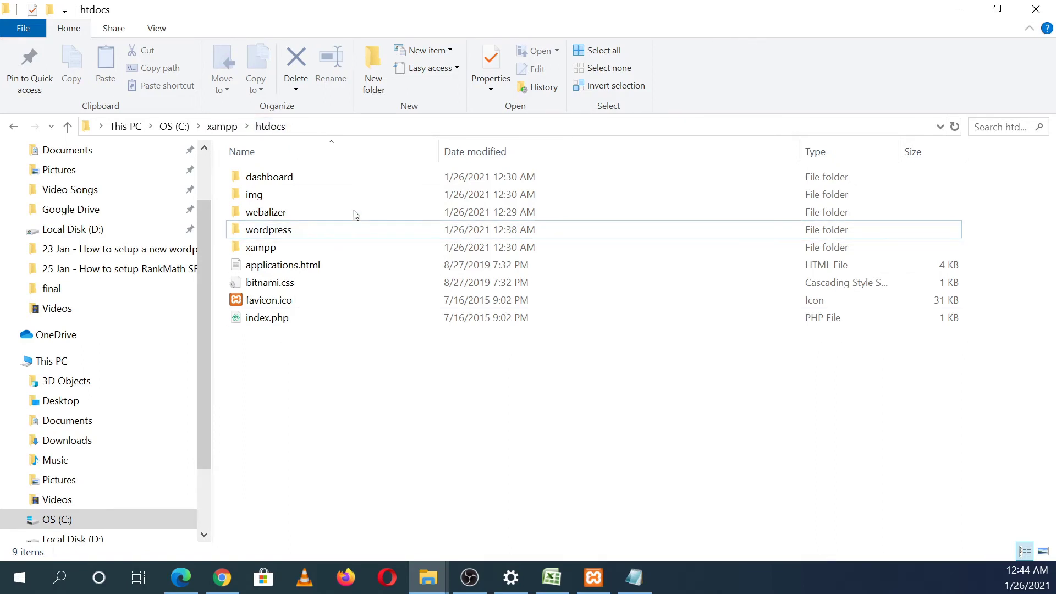
pyautogui.moveTo(619, 591)
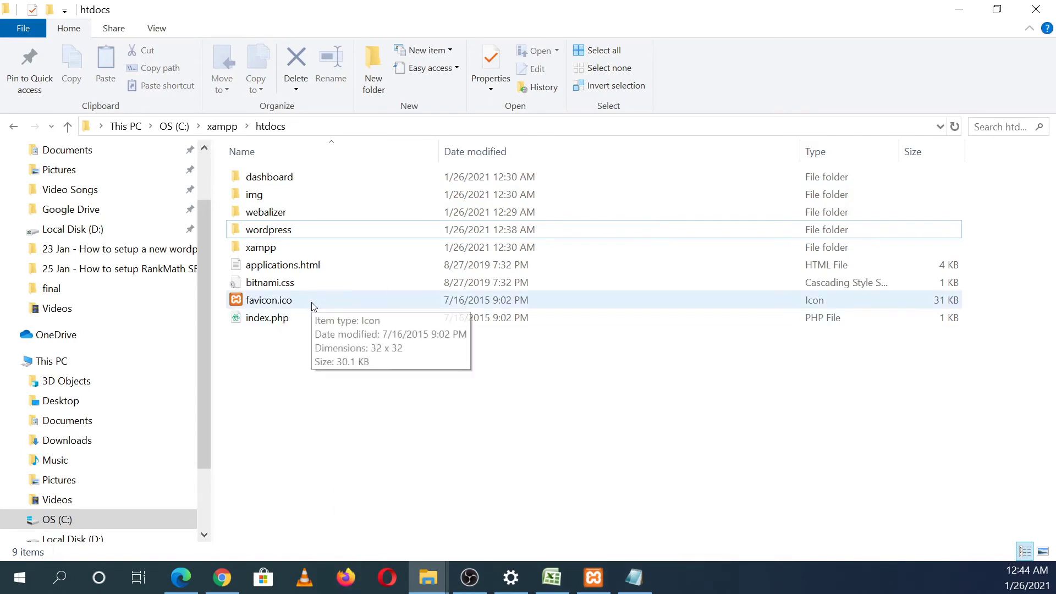
pyautogui.click(310, 318)
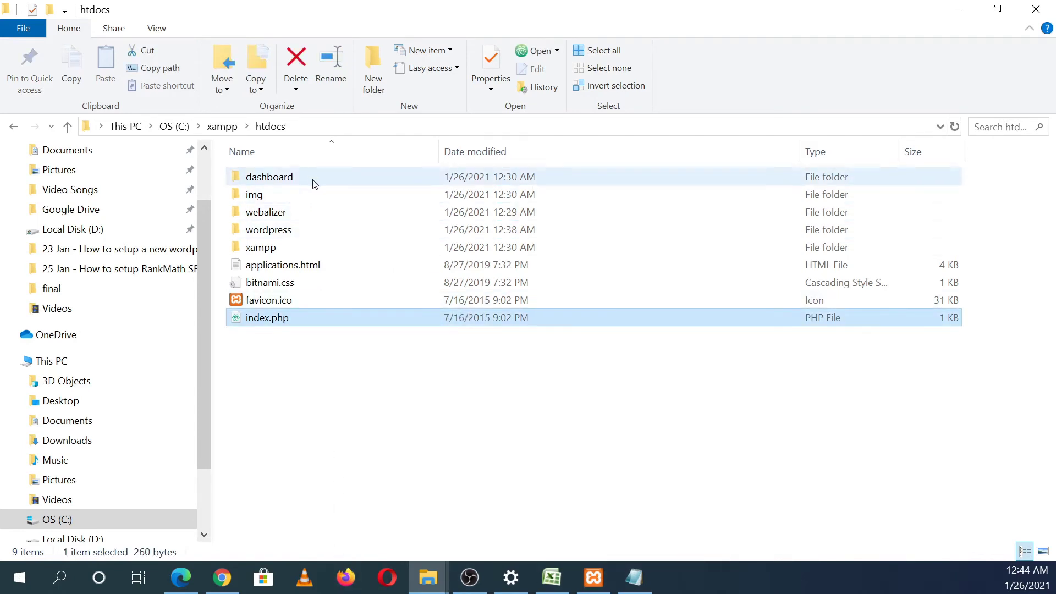
pyautogui.click(278, 374)
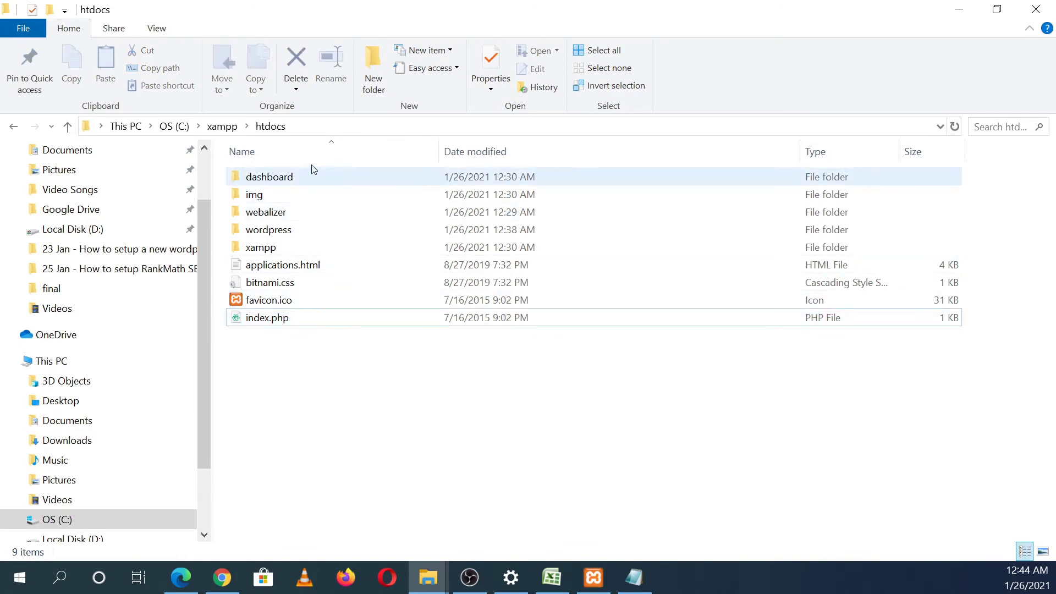
pyautogui.click(308, 229)
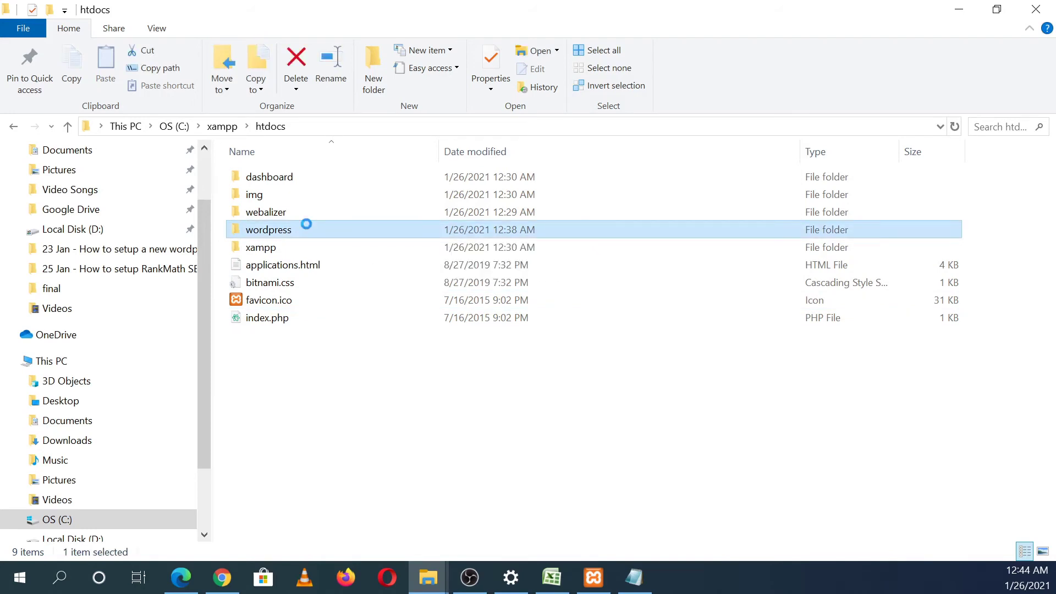
pyautogui.doubleClick(306, 224)
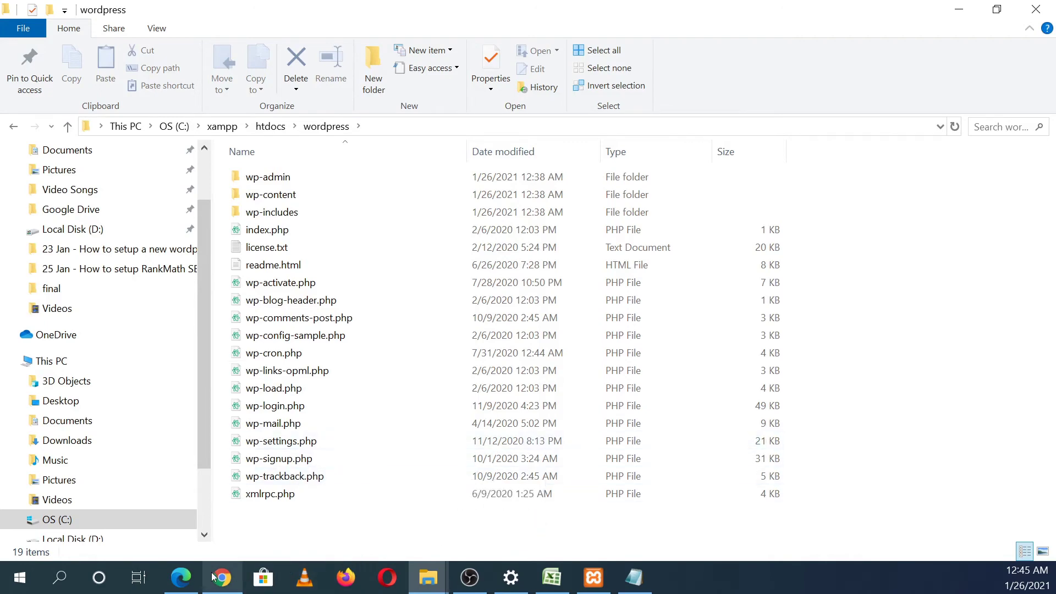
pyautogui.moveTo(213, 577)
pyautogui.click(238, 536)
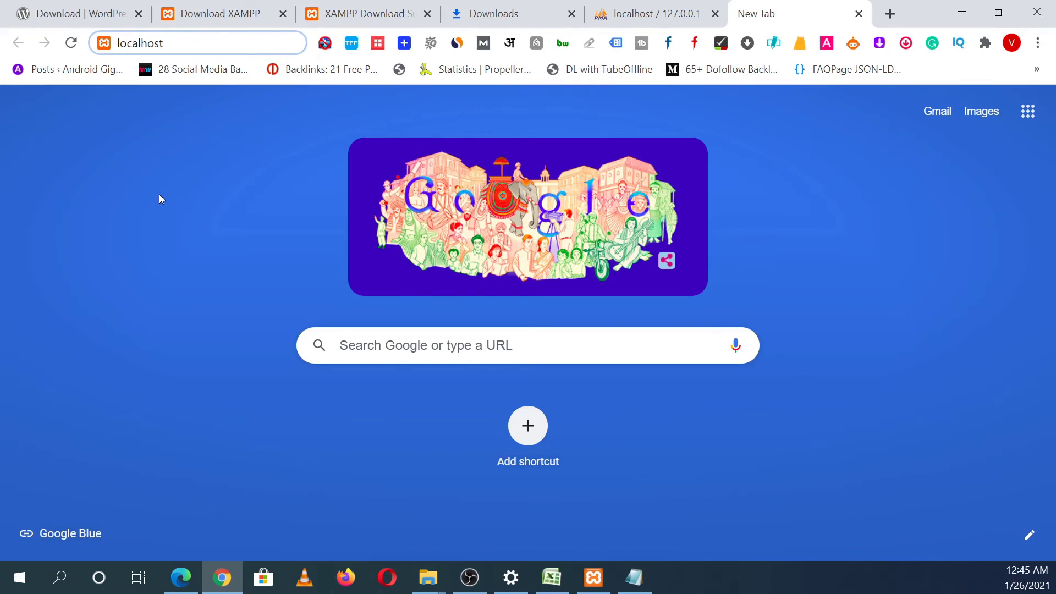
# Step: Load localhost/wordpress and continue setup with English (United States) as the language
pyautogui.write('/wordpress')
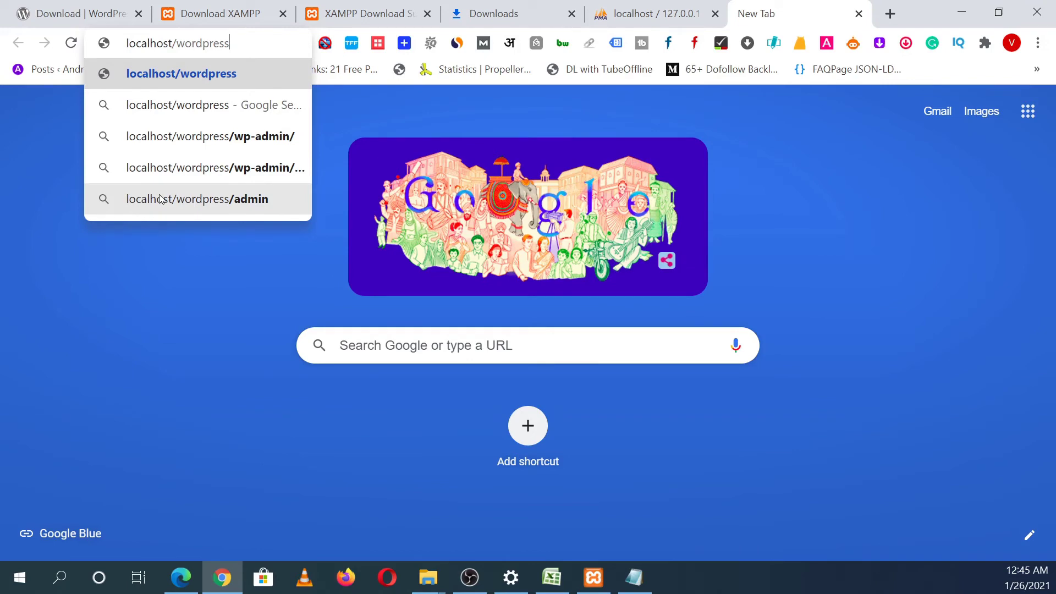
pyautogui.press('Return')
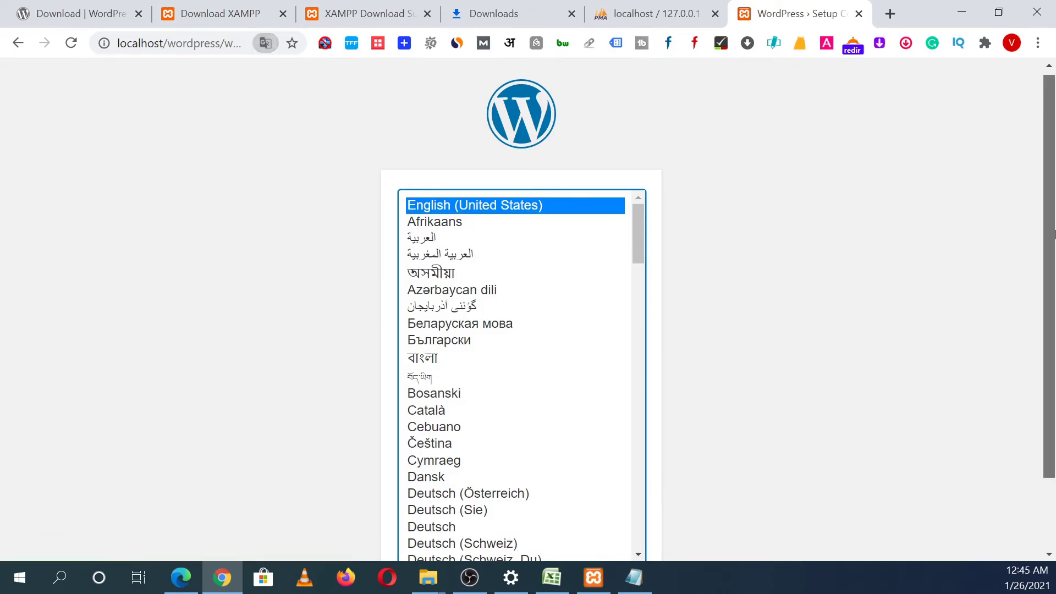
pyautogui.scroll(-2, 1044, 363)
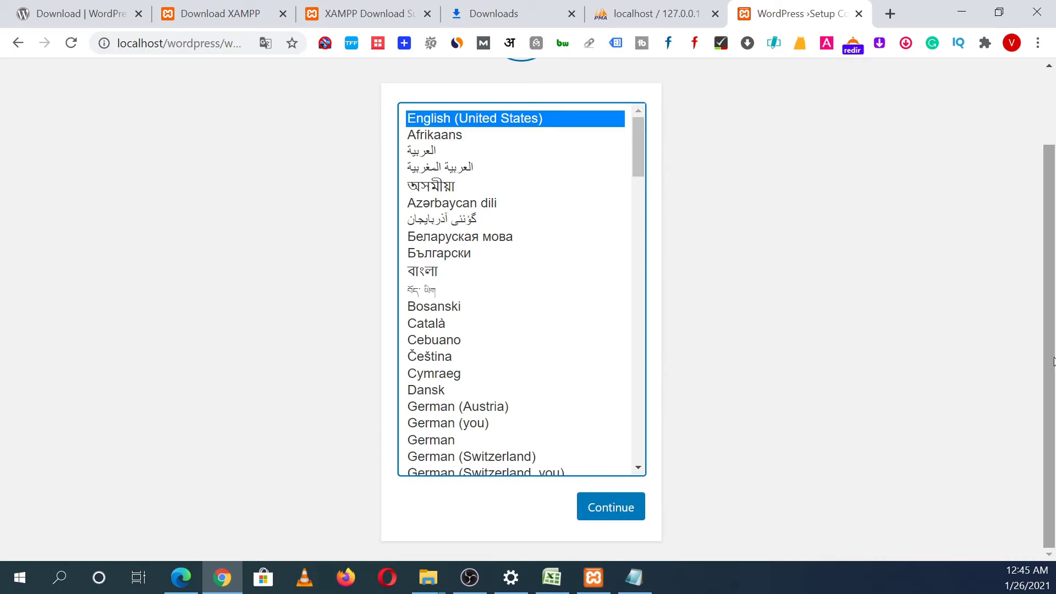
pyautogui.moveTo(1051, 384); pyautogui.dragTo(1044, 424)
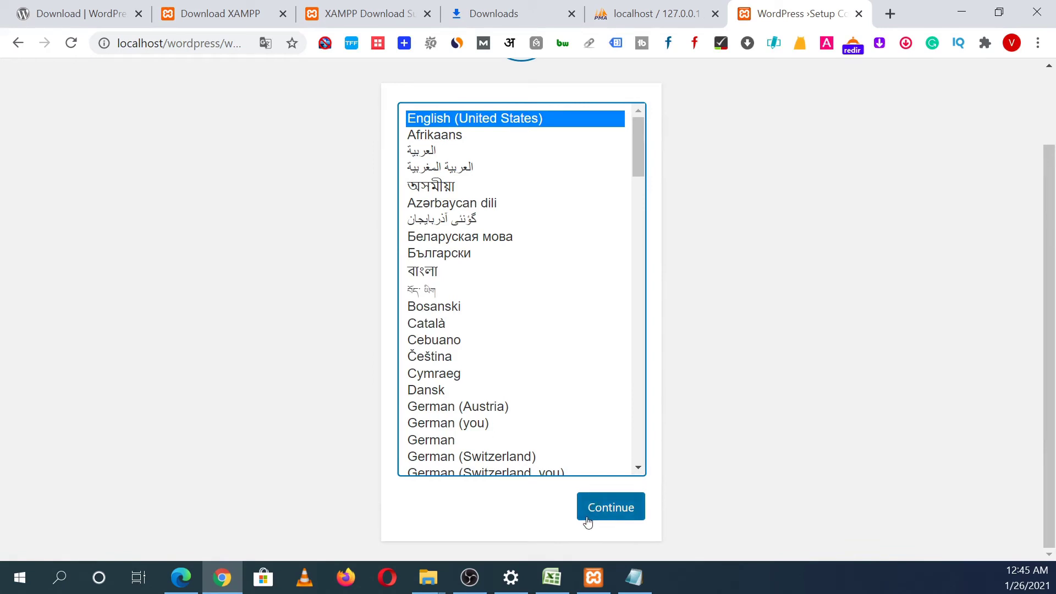
pyautogui.click(605, 518)
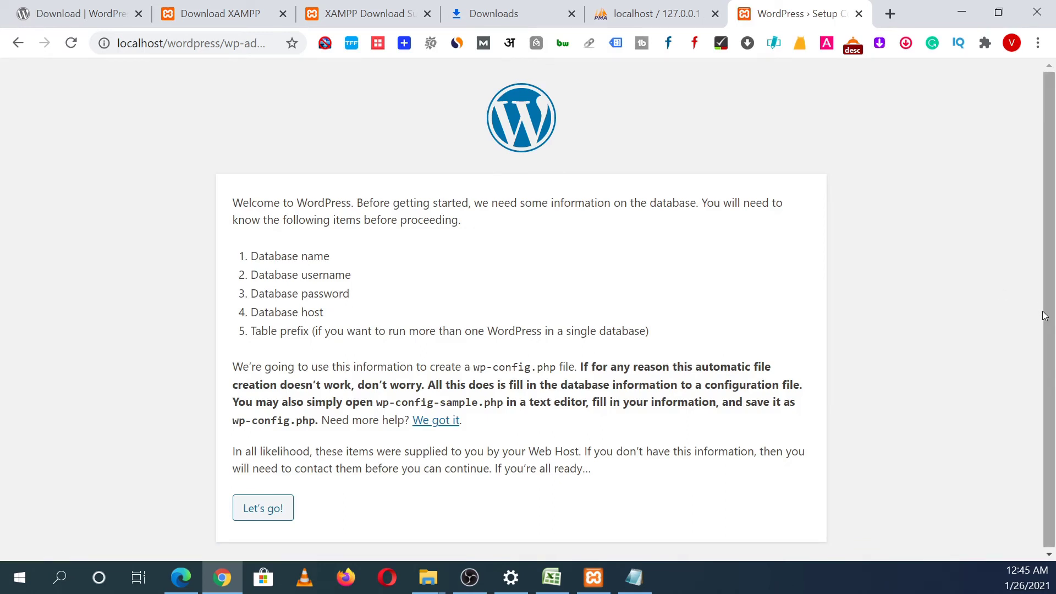
# Step: Replace the default Database Name with digitsage copied from the credentials notes
pyautogui.moveTo(1048, 327); pyautogui.dragTo(1046, 360)
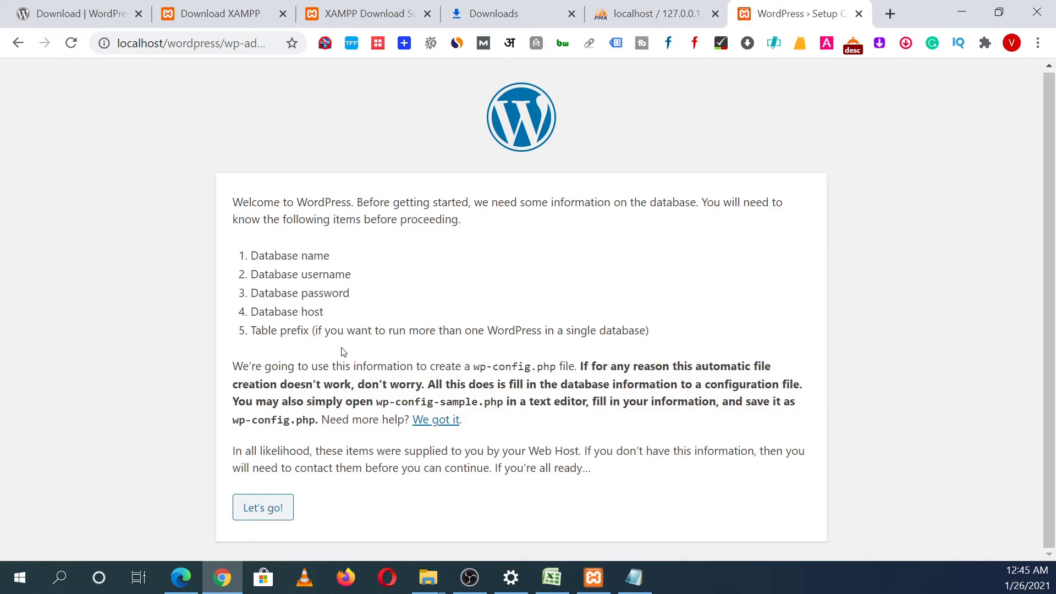
pyautogui.click(263, 507)
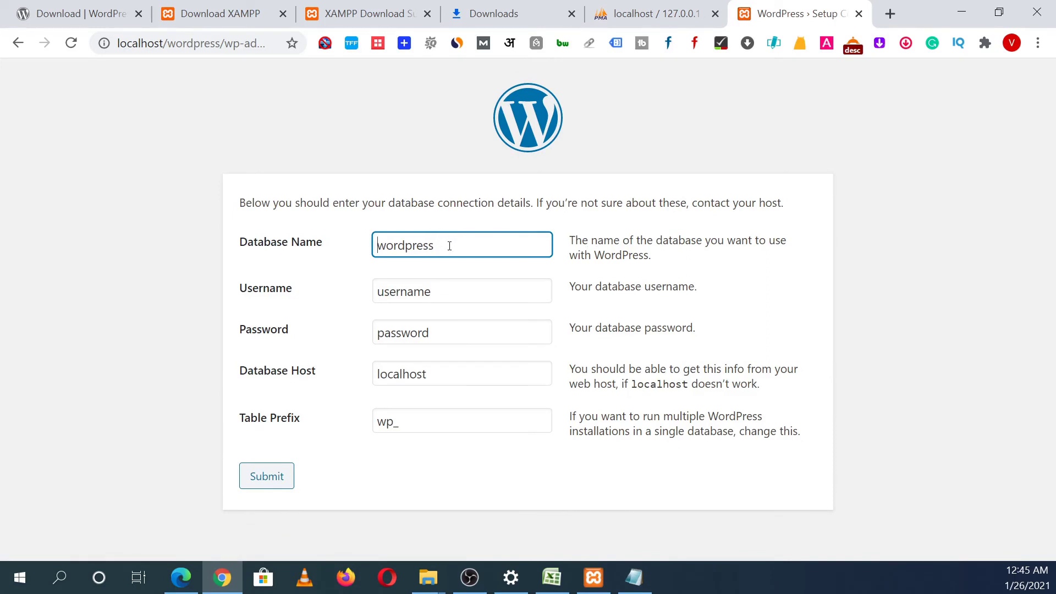
pyautogui.moveTo(447, 244); pyautogui.dragTo(370, 245)
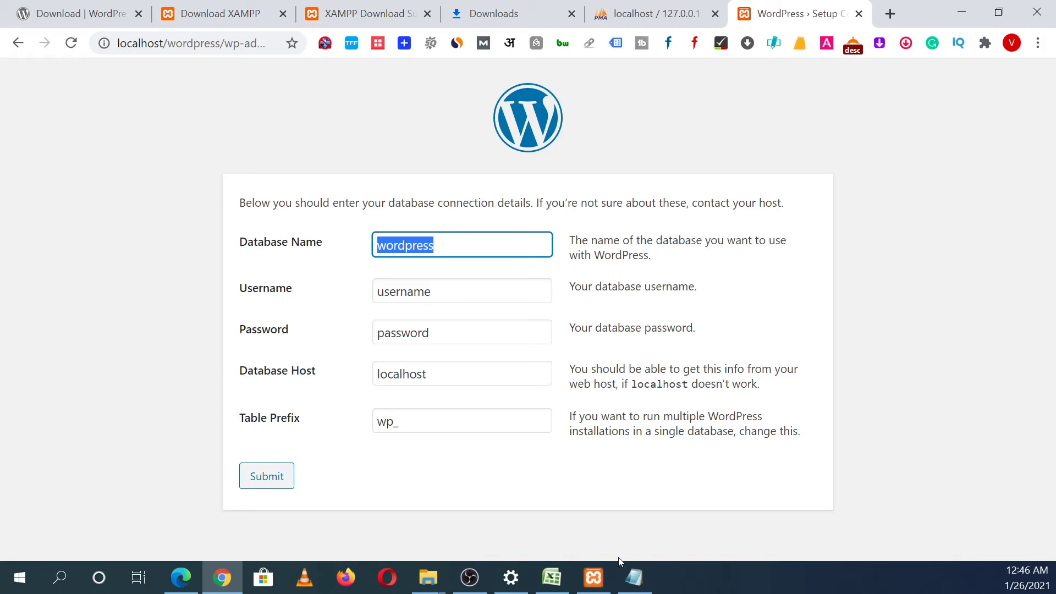
pyautogui.click(634, 577)
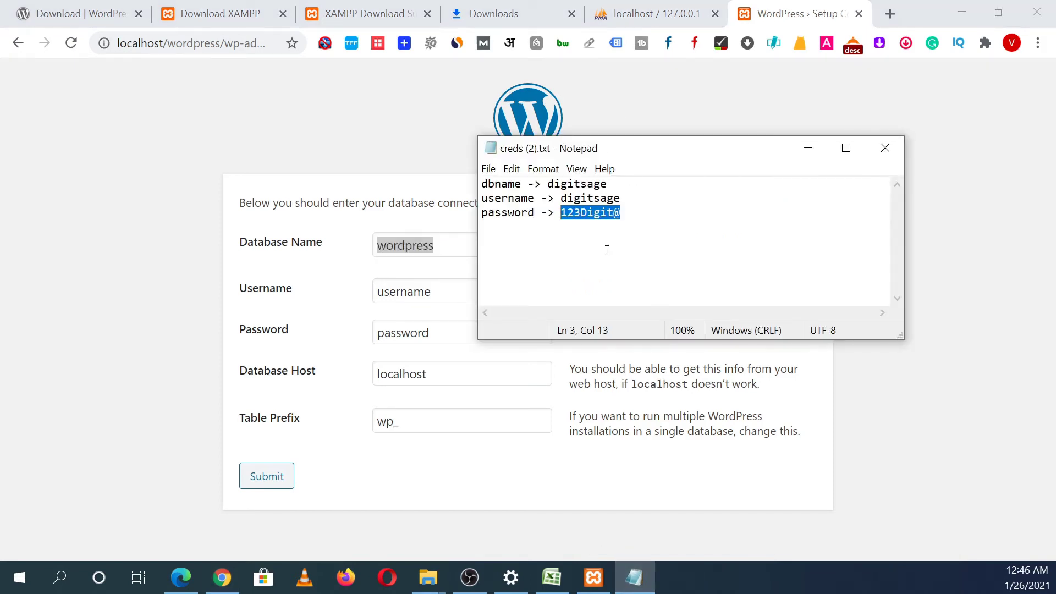
pyautogui.click(613, 183)
pyautogui.hotkey('shift', 'Left')
pyautogui.hotkey('shift', 'Left')
pyautogui.hotkey('shift', 'Left')
pyautogui.hotkey('shift', 'Left')
pyautogui.hotkey('shift', 'Left')
pyautogui.hotkey('shift', 'Left')
pyautogui.hotkey('shift', 'Left')
pyautogui.hotkey('shift', 'Left')
pyautogui.hotkey('shift', 'Left')
pyautogui.hotkey('ctrl', 'c')
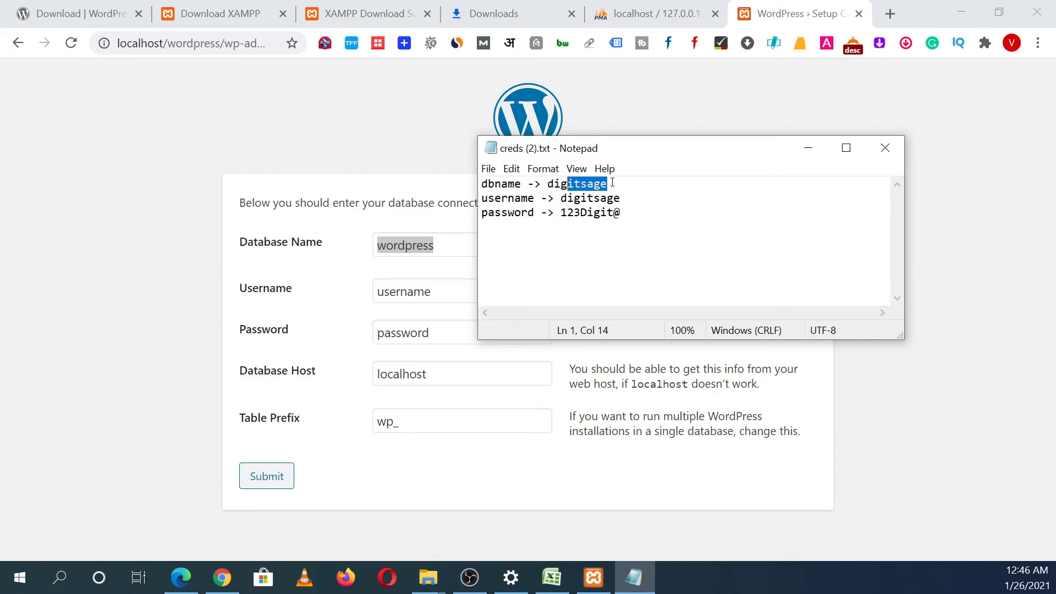
pyautogui.click(443, 253)
pyautogui.press('BackSpace')
pyautogui.press('BackSpace')
pyautogui.press('BackSpace')
pyautogui.press('BackSpace')
pyautogui.press('BackSpace')
pyautogui.press('BackSpace')
pyautogui.press('BackSpace')
pyautogui.press('BackSpace')
pyautogui.press('BackSpace')
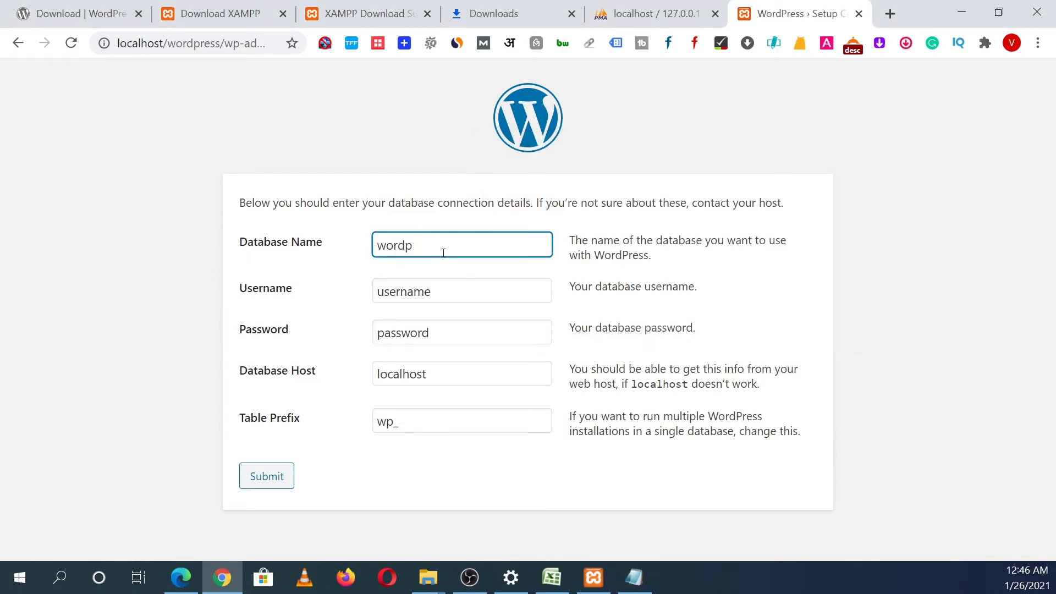
pyautogui.hotkey('ctrl', 'v')
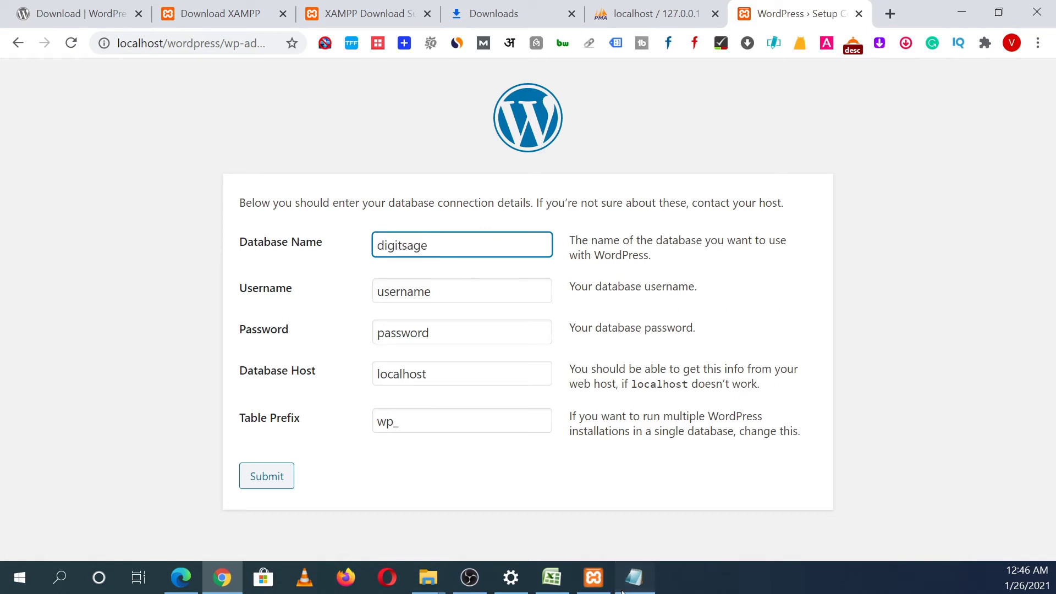
# Step: Paste the database username digitsage from the notes into the Username field
pyautogui.click(627, 586)
pyautogui.click(638, 198)
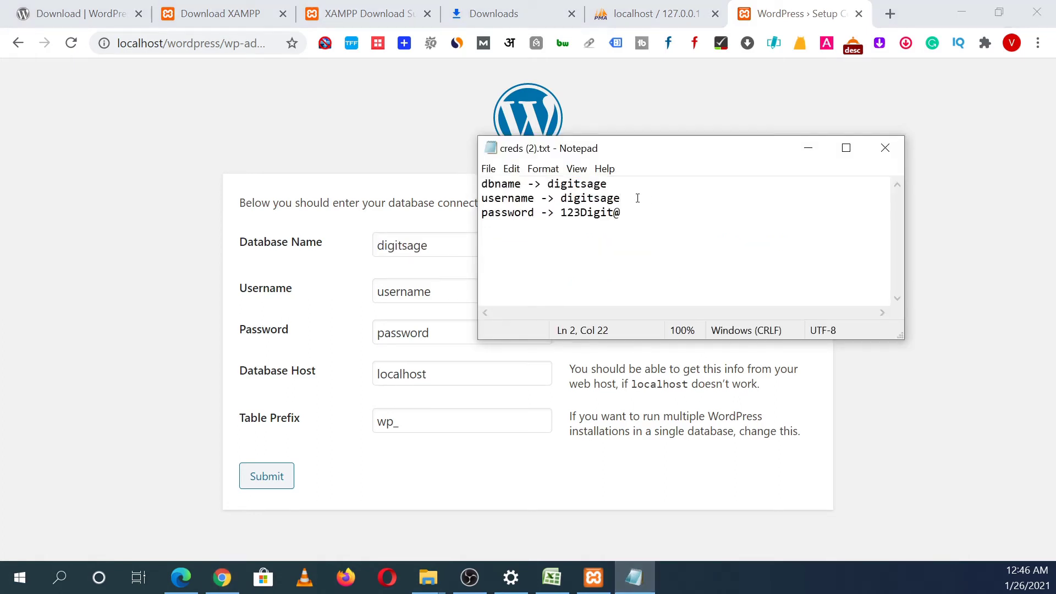
pyautogui.hotkey('shift', 'Left')
pyautogui.hotkey('shift', 'Left')
pyautogui.hotkey('shift', 'Left')
pyautogui.hotkey('shift', 'Left')
pyautogui.hotkey('shift', 'Left')
pyautogui.hotkey('shift', 'Left')
pyautogui.hotkey('shift', 'Left')
pyautogui.hotkey('shift', 'Left')
pyautogui.hotkey('shift', 'Left')
pyautogui.hotkey('ctrl', 'c')
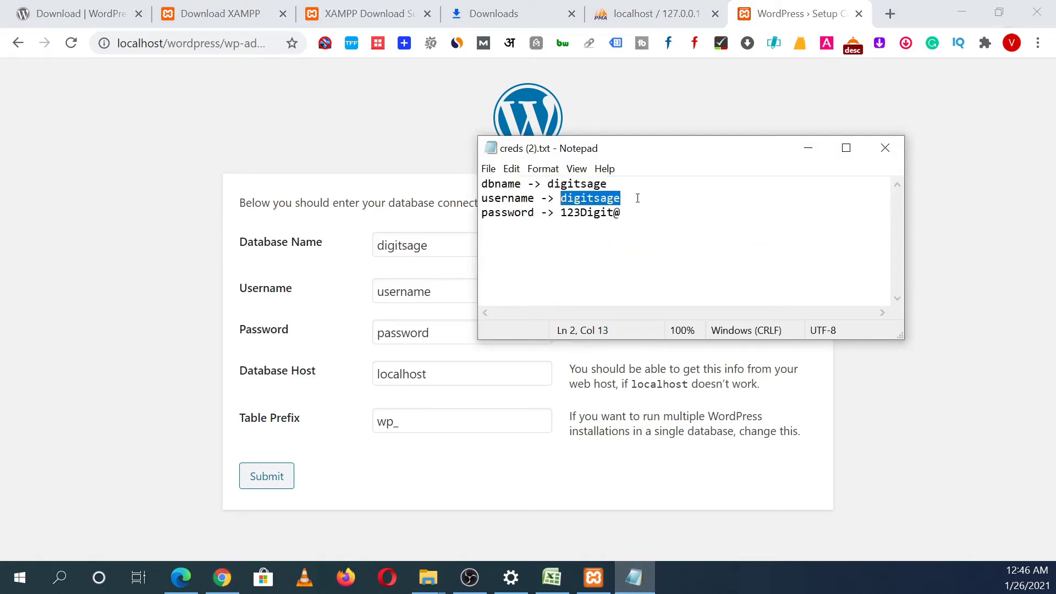
pyautogui.click(447, 290)
pyautogui.click(447, 291)
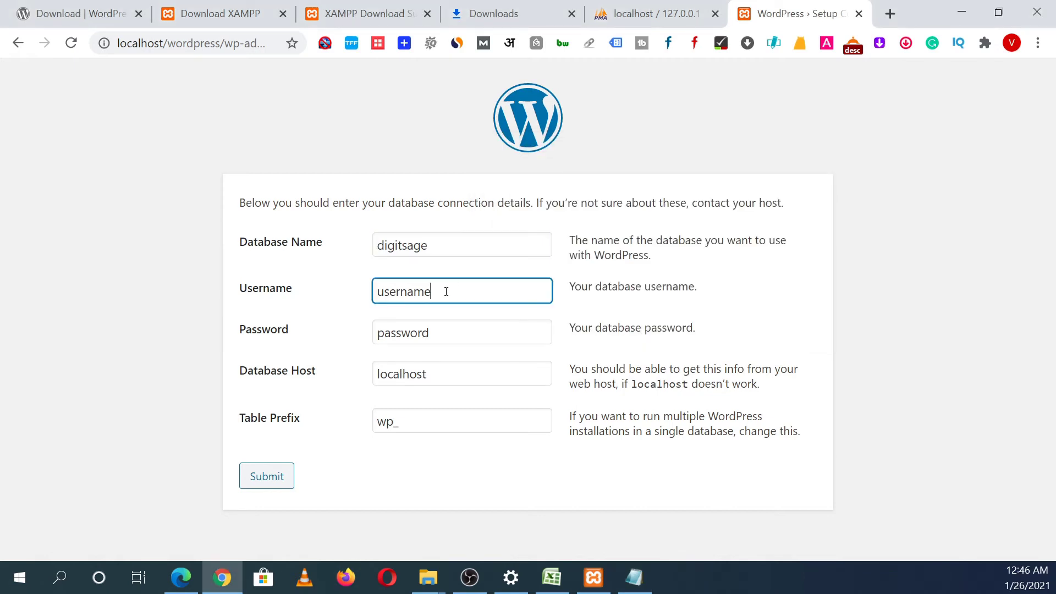
pyautogui.press('BackSpace')
pyautogui.press('BackSpace')
pyautogui.press('BackSpace')
pyautogui.press('BackSpace')
pyautogui.press('BackSpace')
pyautogui.press('BackSpace')
pyautogui.press('BackSpace')
pyautogui.press('BackSpace')
pyautogui.hotkey('ctrl', 'v')
# Step: Paste the saved database password, keep localhost and wp_, and submit the form
pyautogui.click(632, 588)
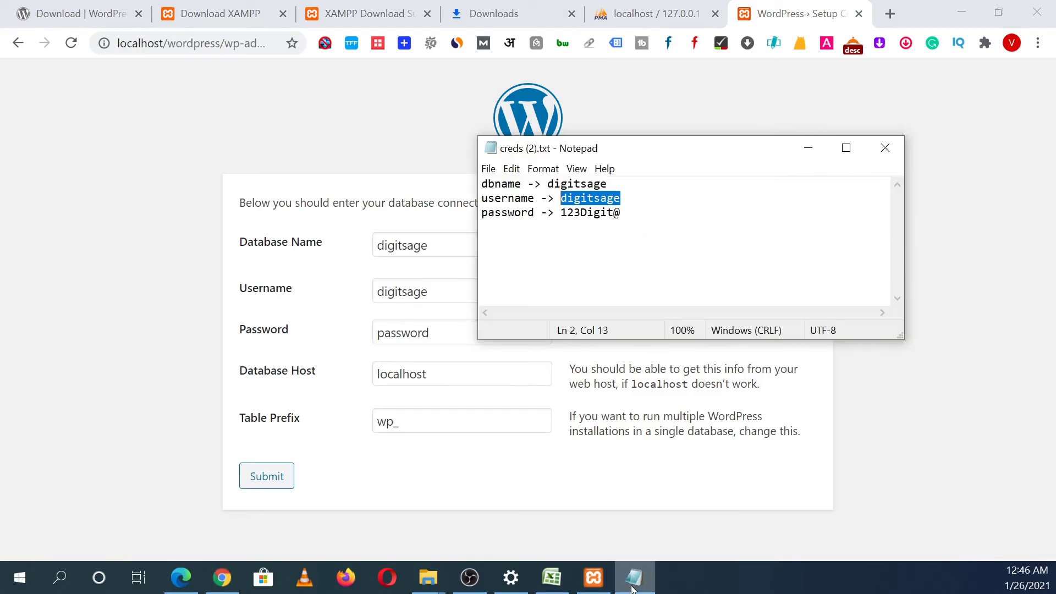
pyautogui.moveTo(628, 216); pyautogui.dragTo(563, 214)
pyautogui.hotkey('ctrl', 'c')
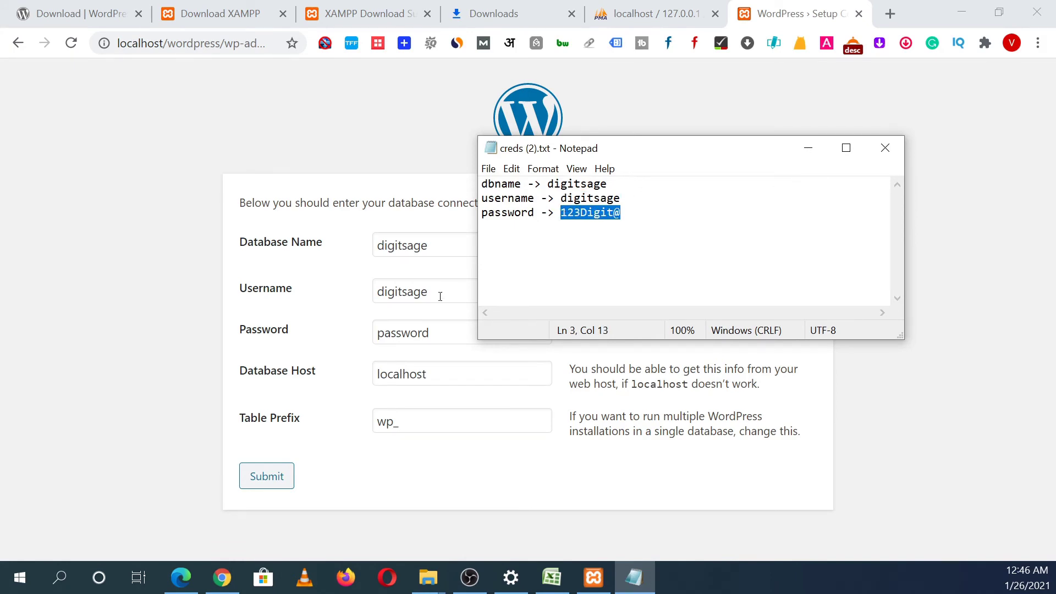
pyautogui.click(431, 333)
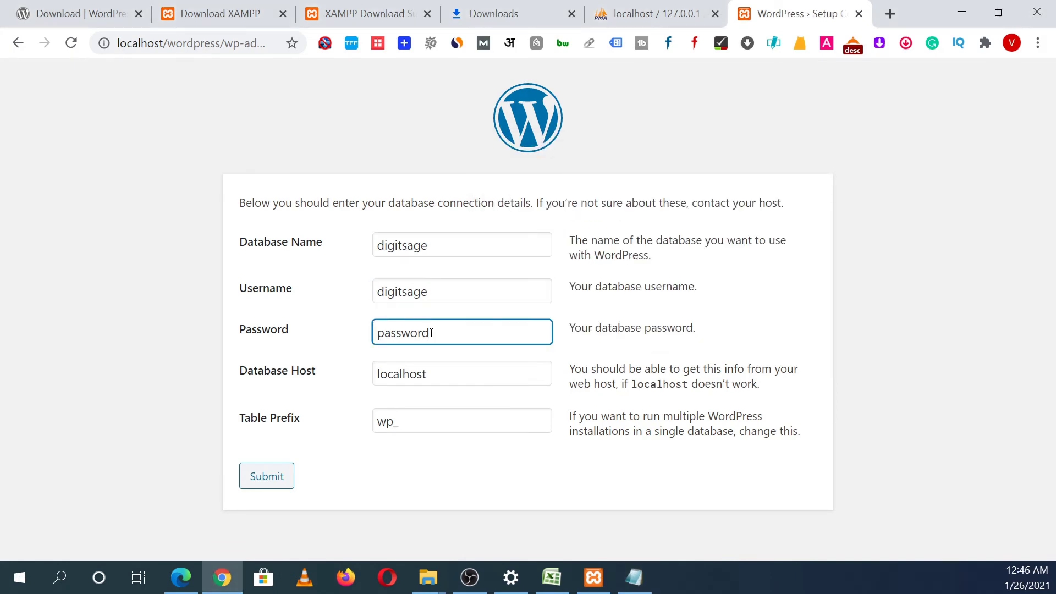
pyautogui.press('BackSpace')
pyautogui.press('BackSpace')
pyautogui.press('BackSpace')
pyautogui.press('BackSpace')
pyautogui.press('BackSpace')
pyautogui.press('BackSpace')
pyautogui.press('BackSpace')
pyautogui.press('BackSpace')
pyautogui.hotkey('ctrl', 'v')
pyautogui.click(438, 380)
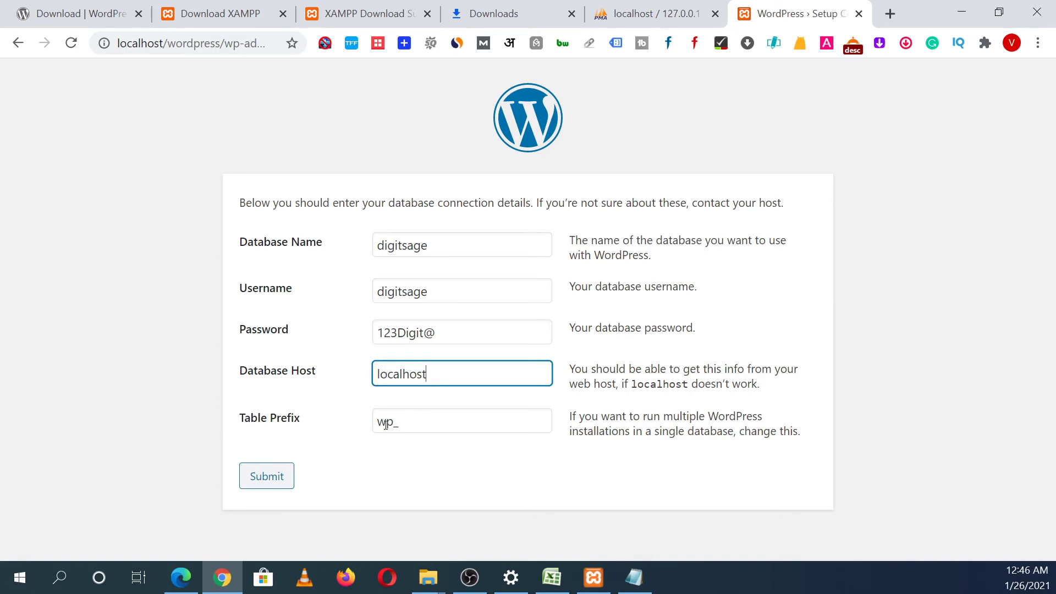
pyautogui.click(417, 427)
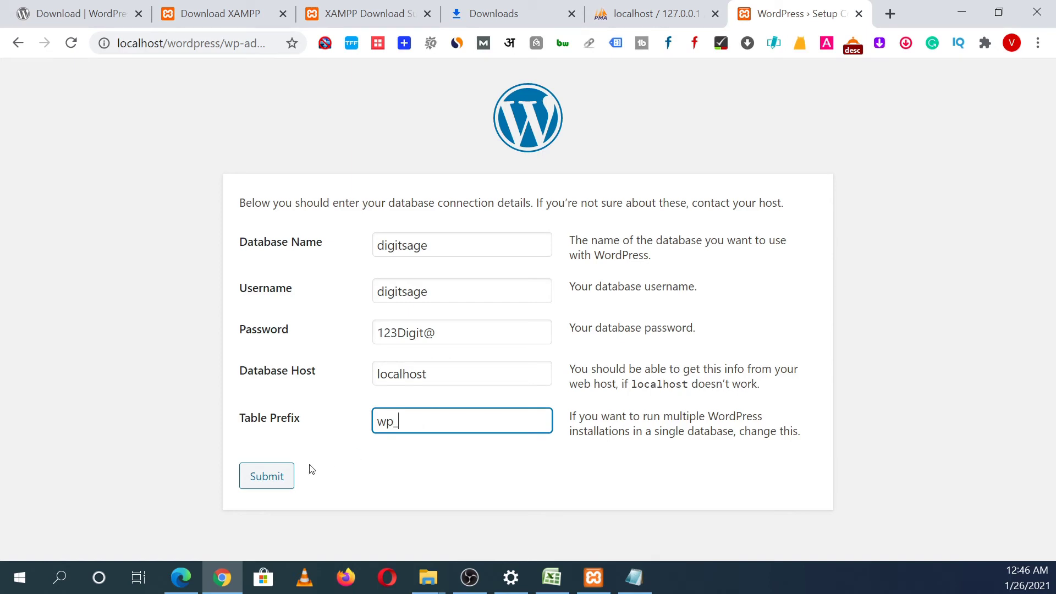
pyautogui.click(291, 489)
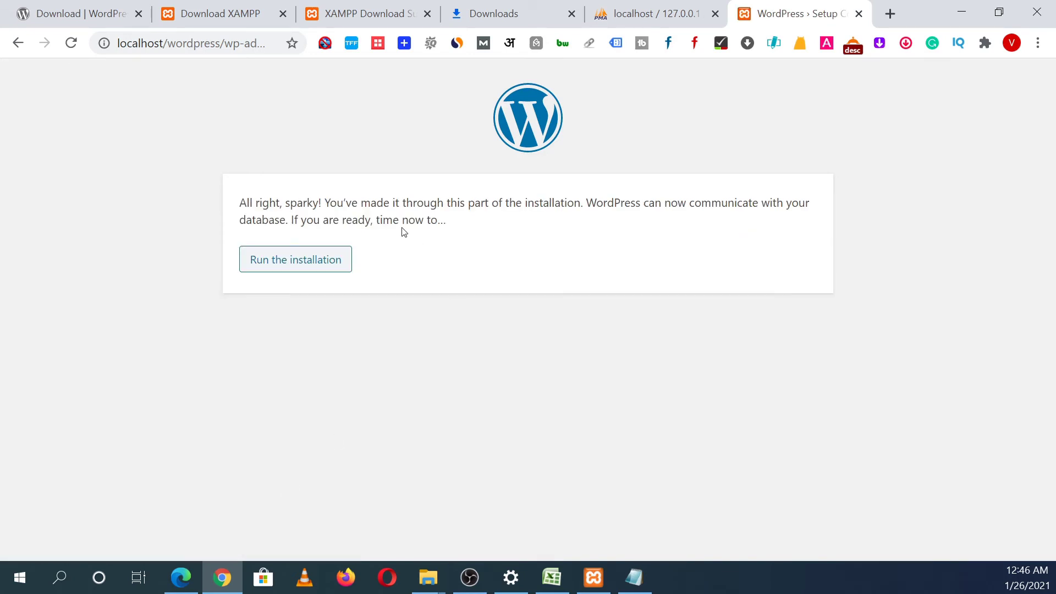
# Step: Run the WordPress installation and scroll to the site information fields
pyautogui.click(317, 267)
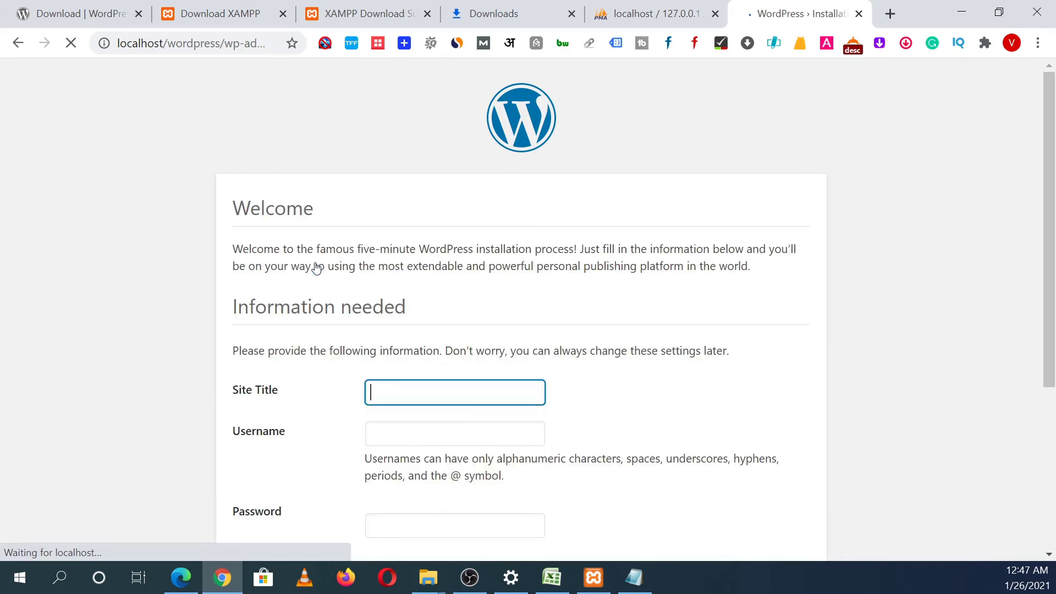
pyautogui.moveTo(1049, 283); pyautogui.dragTo(1050, 400)
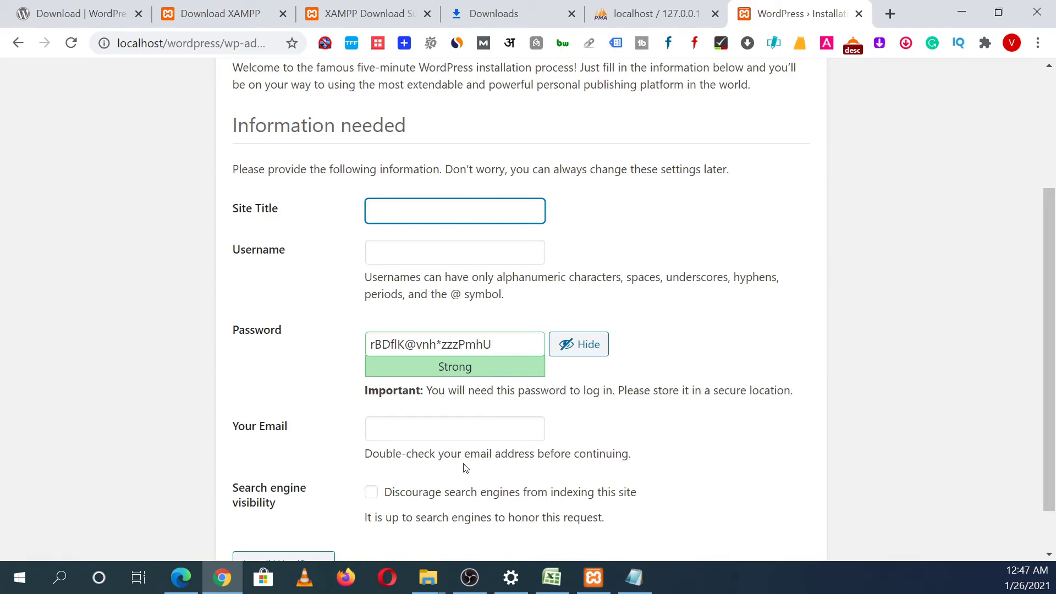
pyautogui.moveTo(422, 590)
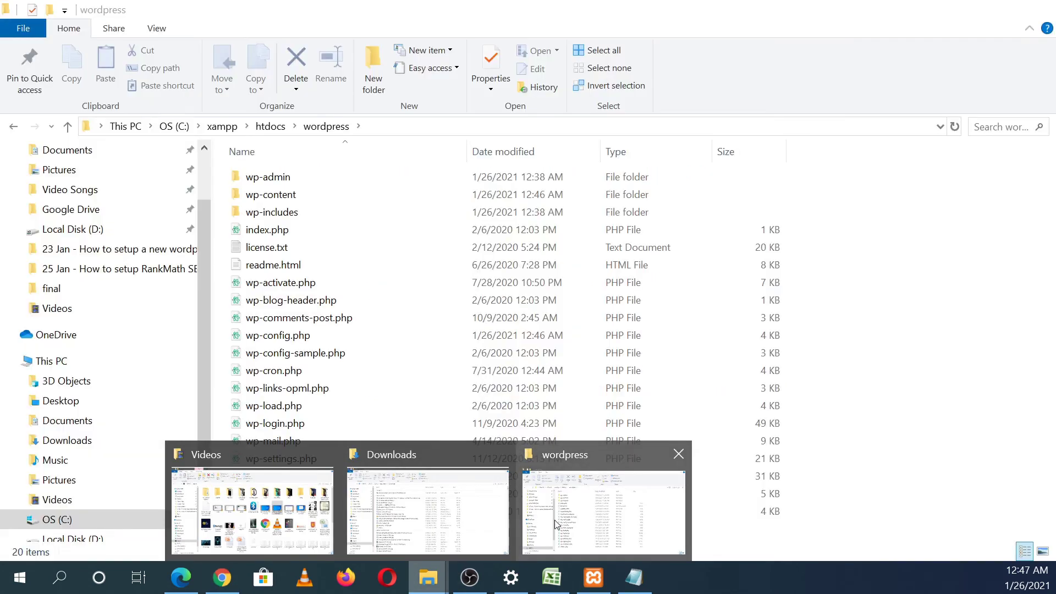
pyautogui.click(554, 520)
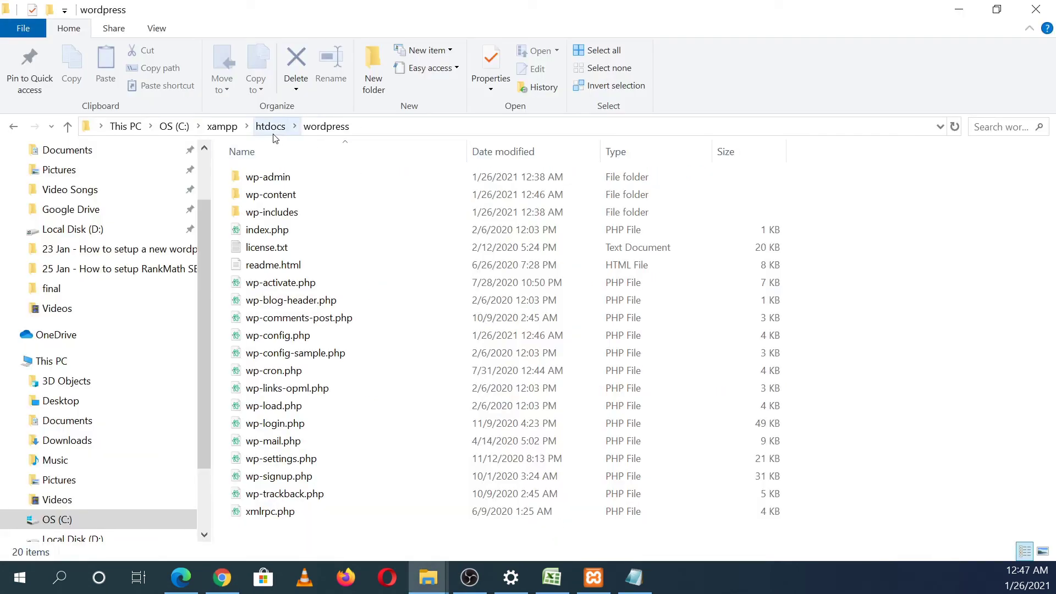
pyautogui.click(326, 129)
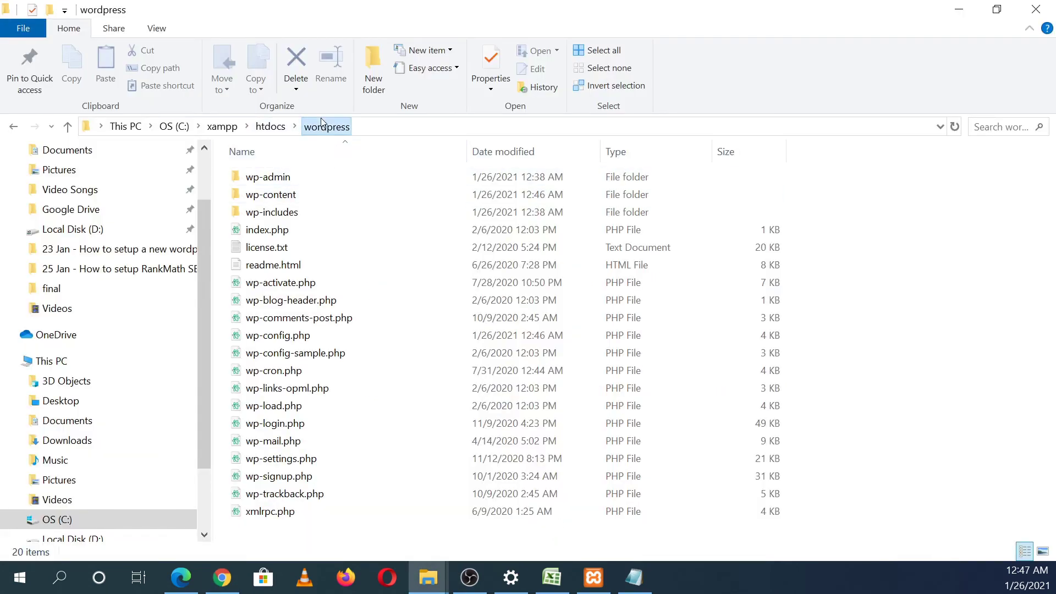
pyautogui.click(285, 127)
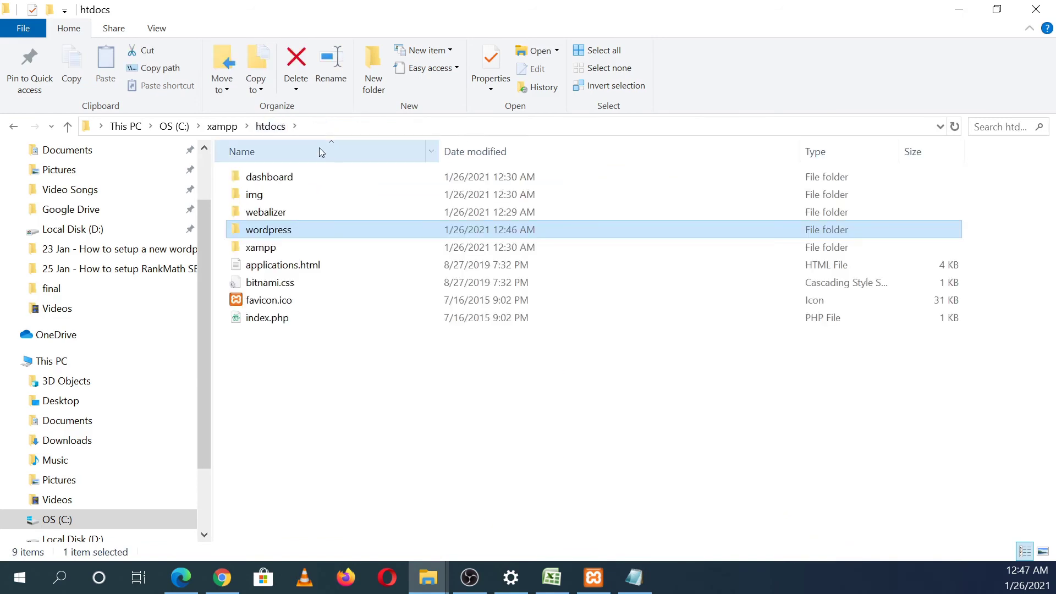
pyautogui.doubleClick(338, 232)
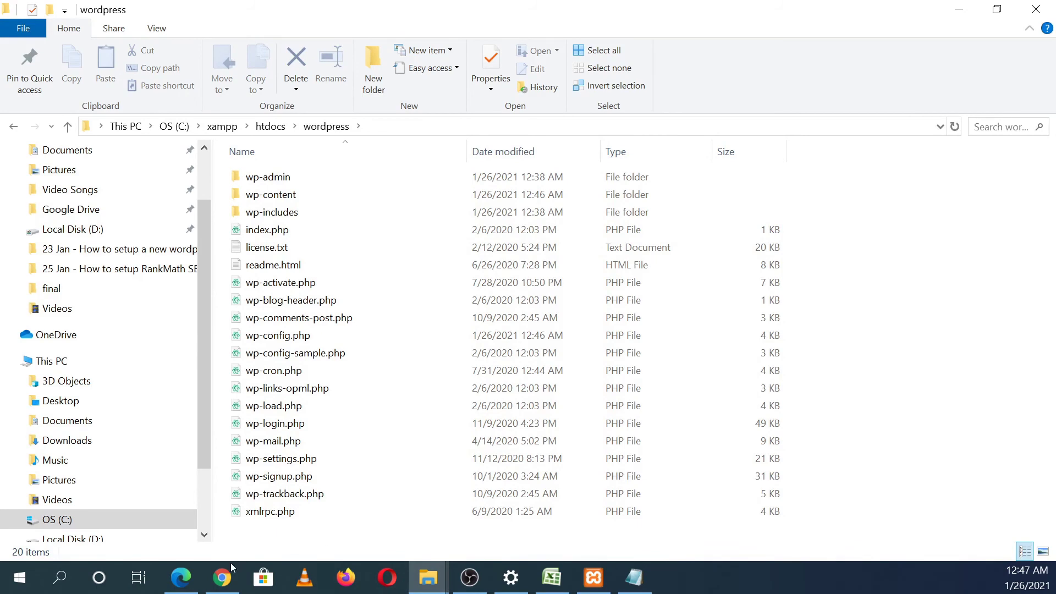
pyautogui.click(222, 577)
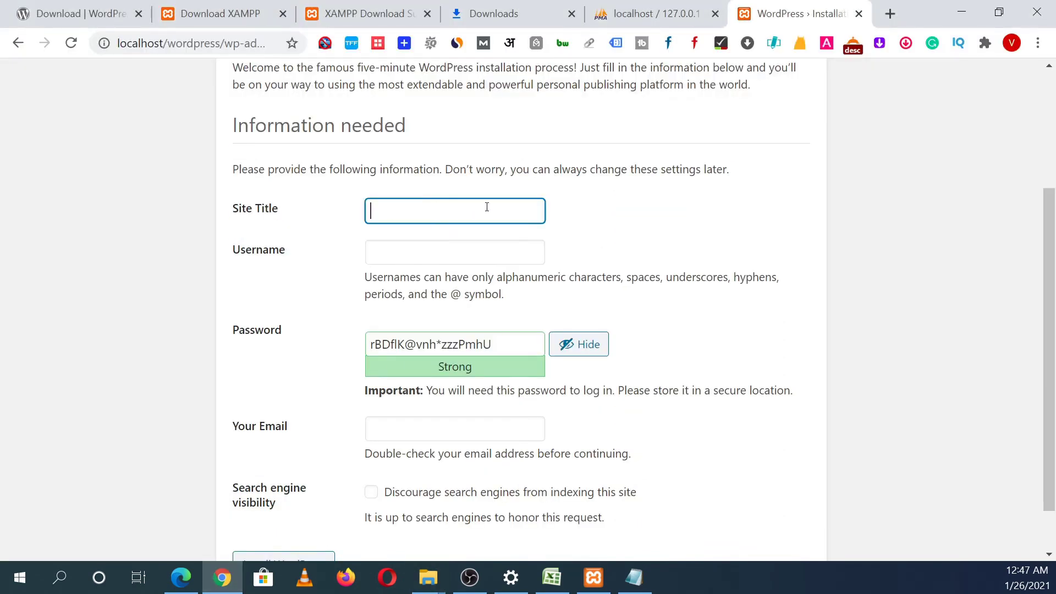
# Step: Enter 'Digital Sage' as the Site Title on the WordPress installation form
pyautogui.write('Digital SA')
pyautogui.write('e')
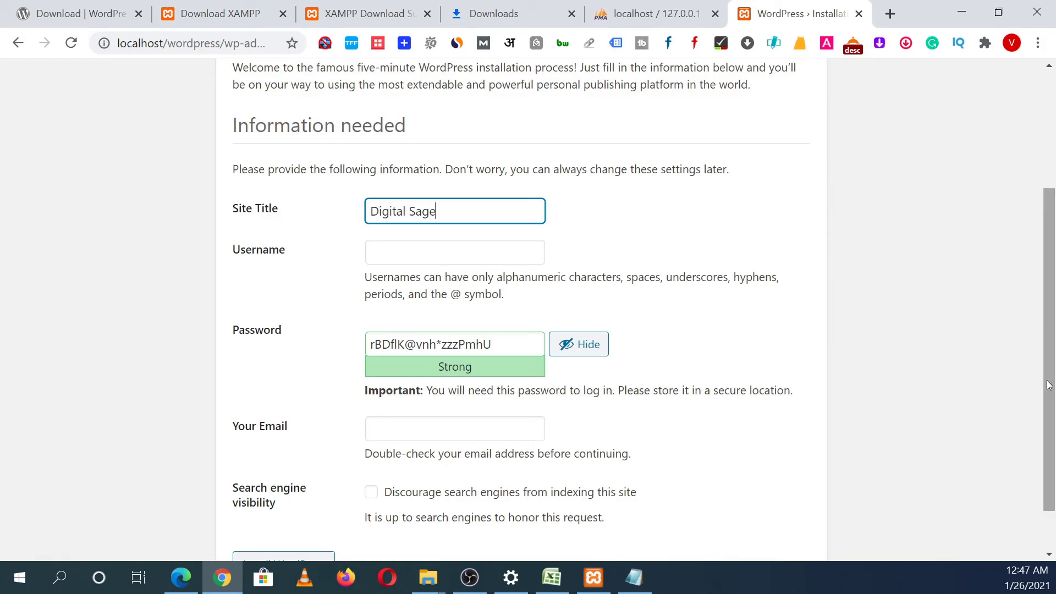
pyautogui.moveTo(1048, 380); pyautogui.dragTo(1048, 416)
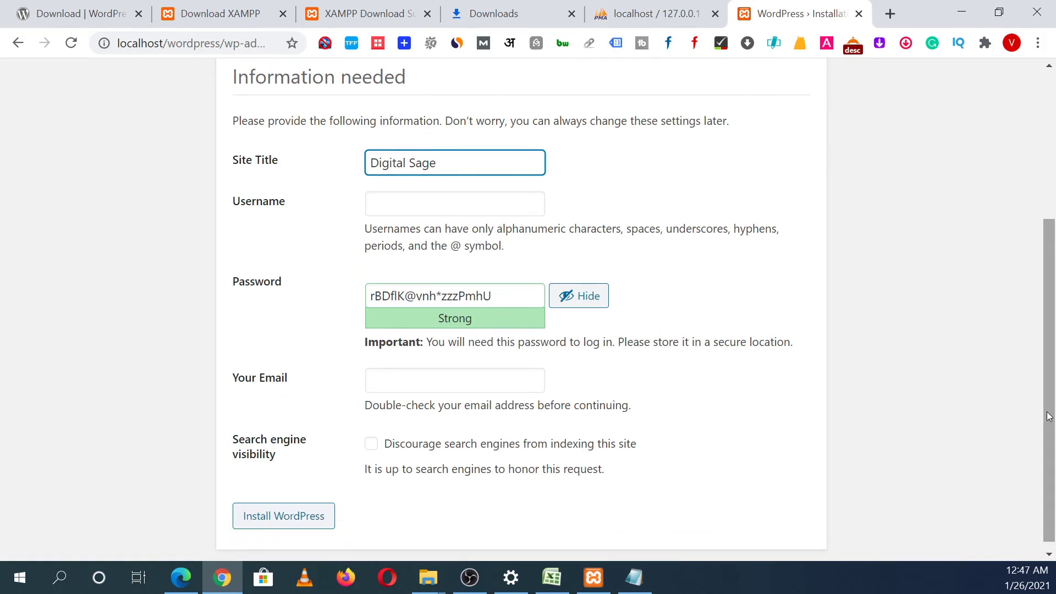
pyautogui.click(468, 202)
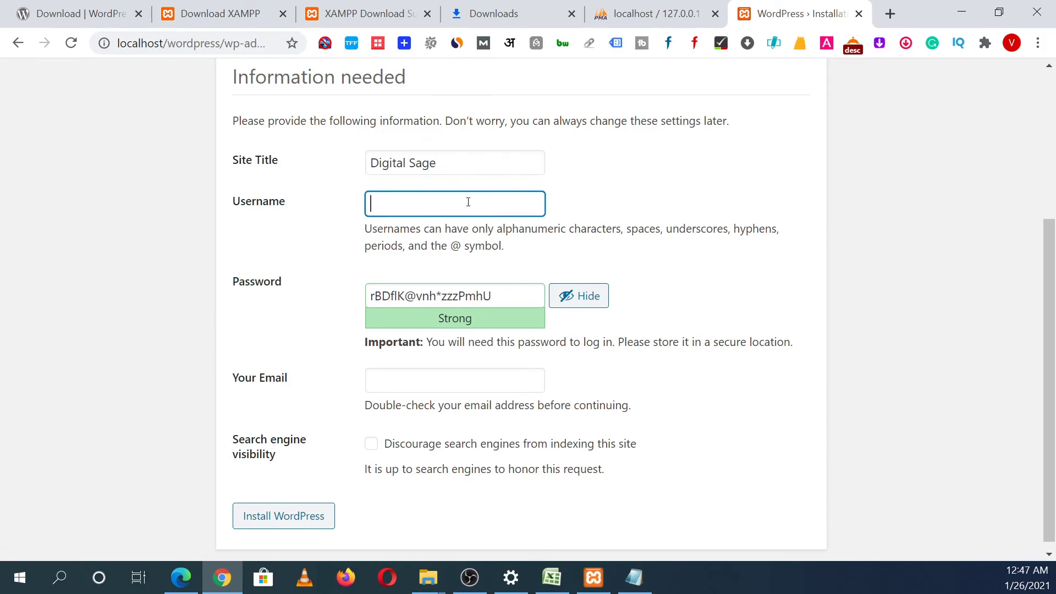
pyautogui.click(634, 577)
# Step: Add a dashed separator line and a 'Database' heading above the database details
pyautogui.click(645, 223)
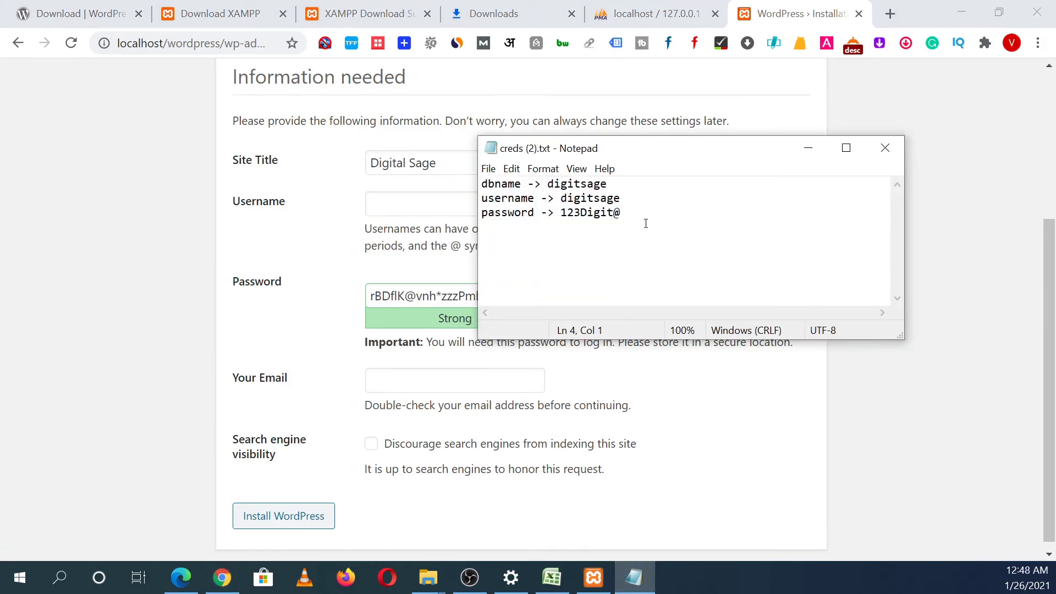
pyautogui.press('Return')
pyautogui.write('-----------------------------')
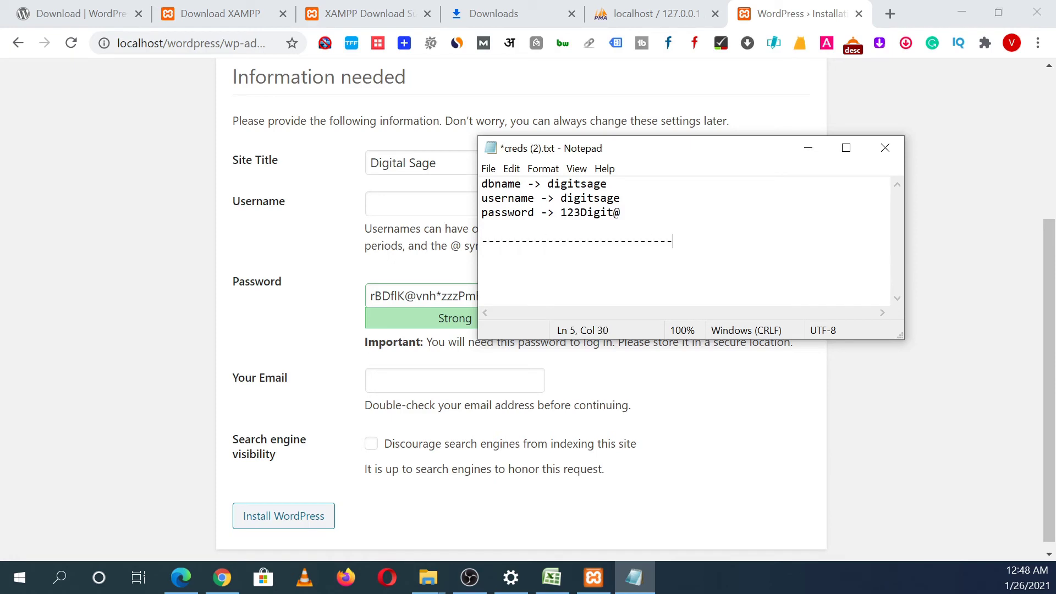
pyautogui.press('Return')
pyautogui.click(487, 184)
pyautogui.press('Return')
pyautogui.press('BackSpace')
pyautogui.press('Left')
pyautogui.press('Return')
pyautogui.press('Return')
pyautogui.press('Up')
pyautogui.press('Up')
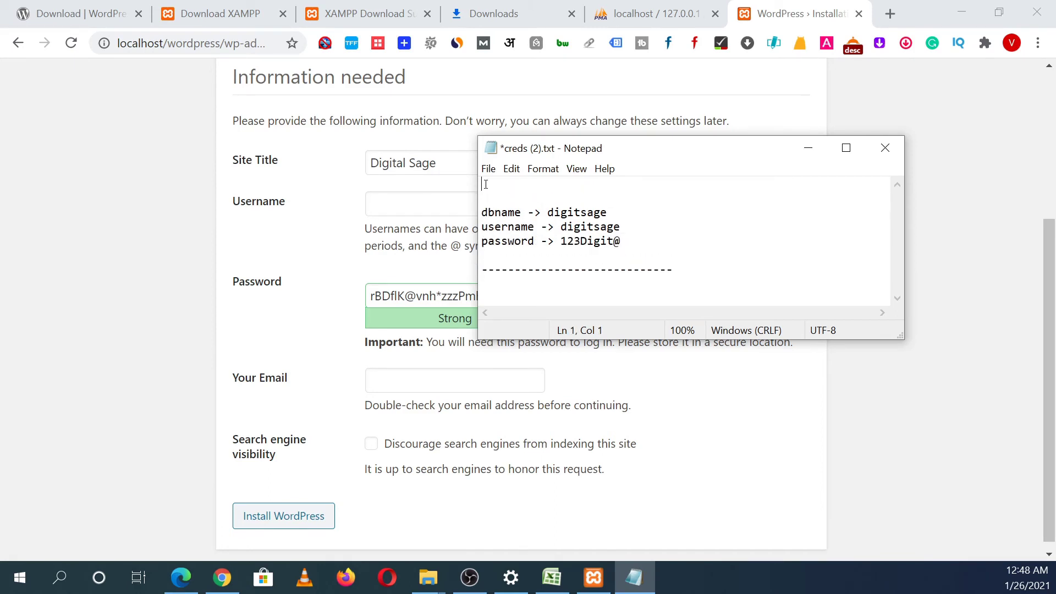
pyautogui.write('Database')
# Step: Add a 'Wp-Admin' section whose username line reuses the copied database name
pyautogui.press('Down')
pyautogui.press('Down')
pyautogui.press('Down')
pyautogui.press('Down')
pyautogui.press('Down')
pyautogui.press('Down')
pyautogui.press('Down')
pyautogui.write('Wp-AD')
pyautogui.press('BackSpace')
pyautogui.write('dmin')
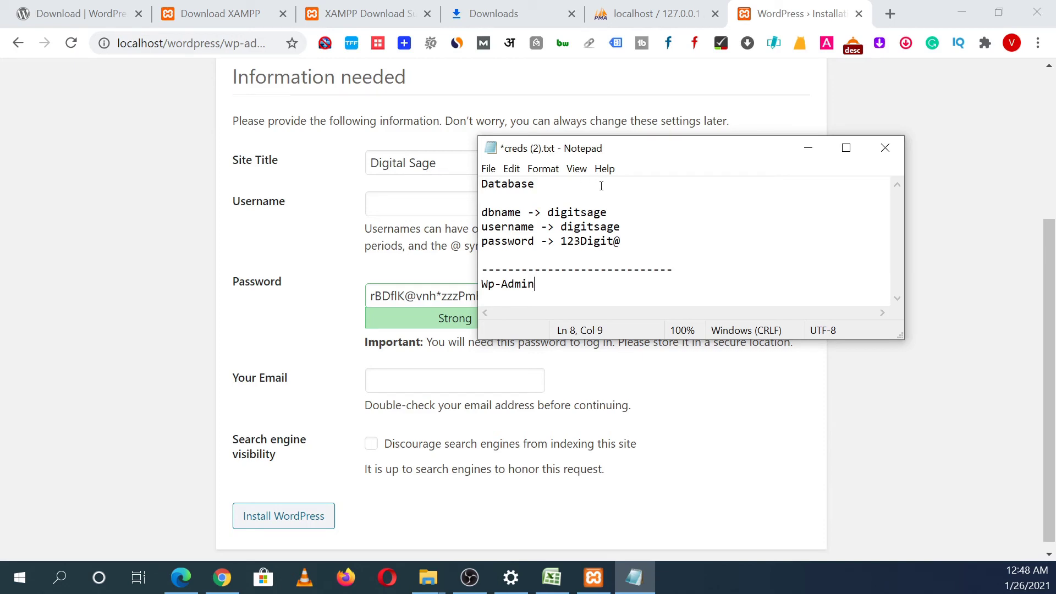
pyautogui.press('Return')
pyautogui.press('Return')
pyautogui.press('Return')
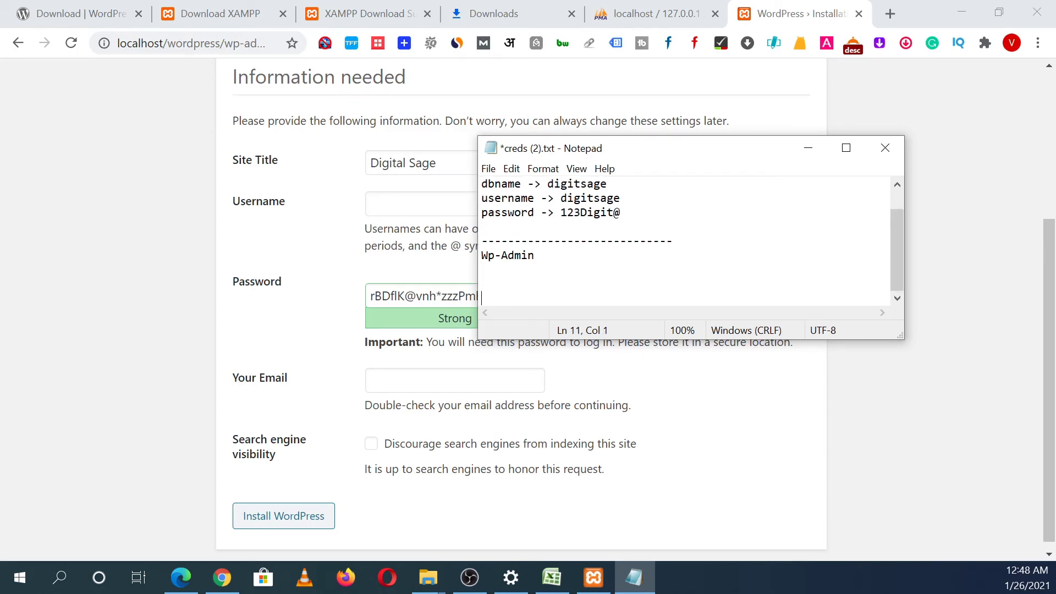
pyautogui.press('BackSpace')
pyautogui.write('username  ->')
pyautogui.press('Up')
pyautogui.press('Up')
pyautogui.press('Up')
pyautogui.press('Up')
pyautogui.press('Up')
pyautogui.press('Up')
pyautogui.press('Right')
pyautogui.press('Up')
pyautogui.press('Right')
pyautogui.press('Right')
pyautogui.press('Right')
pyautogui.press('Right')
pyautogui.press('Right')
pyautogui.hotkey('shift', 'Right')
pyautogui.hotkey('shift', 'Right')
pyautogui.hotkey('shift', 'Right')
pyautogui.hotkey('shift', 'Right')
pyautogui.hotkey('shift', 'Right')
pyautogui.hotkey('shift', 'Right')
pyautogui.hotkey('shift', 'Right')
pyautogui.hotkey('shift', 'Right')
pyautogui.hotkey('shift', 'Right')
pyautogui.hotkey('ctrl', 'c')
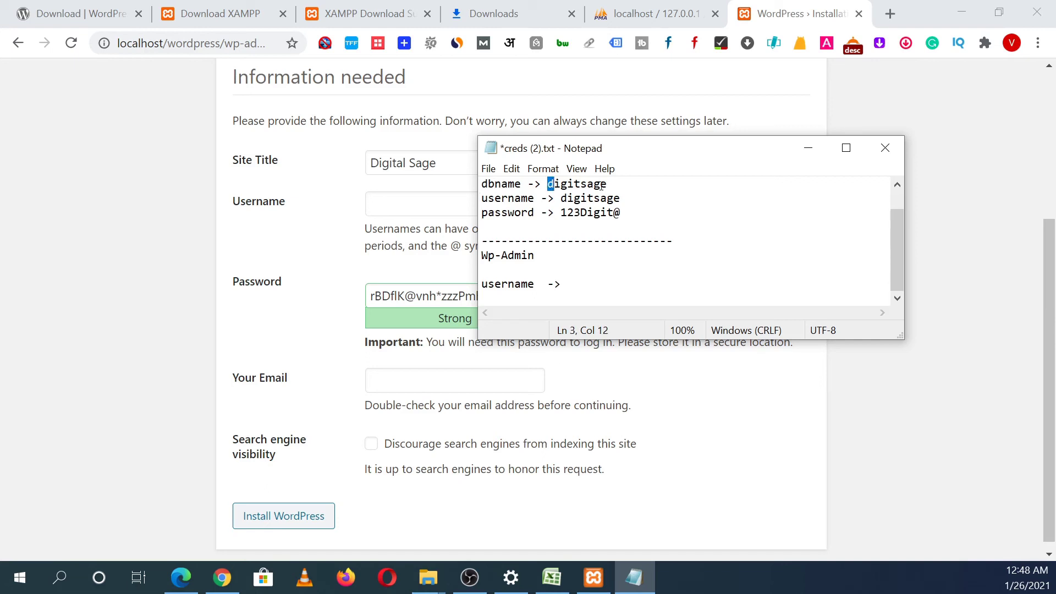
pyautogui.press('Down')
pyautogui.press('Down')
pyautogui.press('Down')
pyautogui.press('Down')
pyautogui.press('Down')
pyautogui.press('Down')
pyautogui.press('Down')
pyautogui.press('End')
pyautogui.hotkey('ctrl', 'v')
# Step: Add a 'Pass ->' line with the database password pasted in, and save creds (2).txt
pyautogui.press('Return')
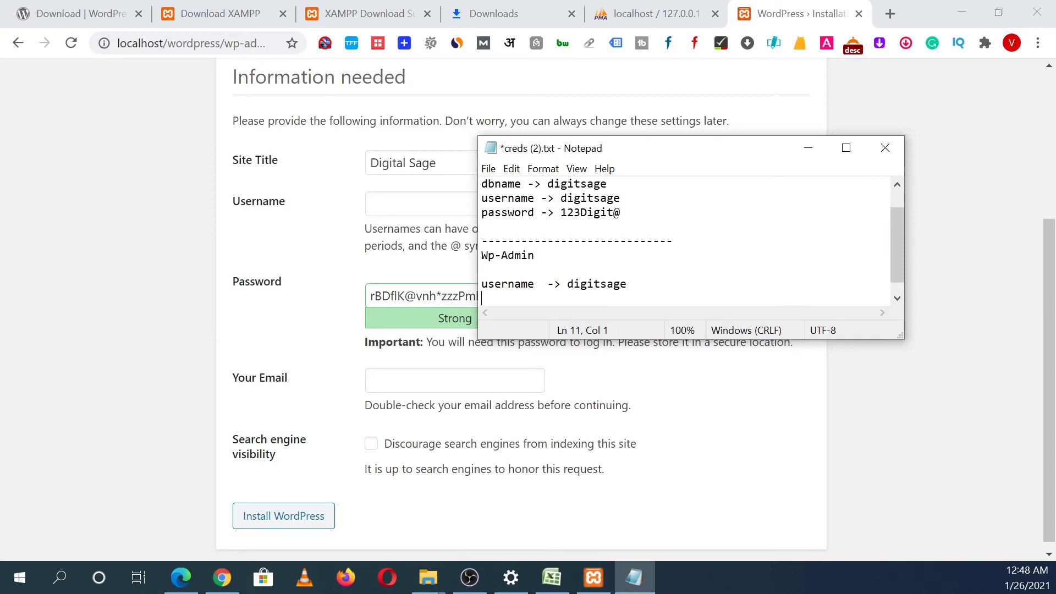
pyautogui.write('Pas')
pyautogui.press('BackSpace')
pyautogui.press('BackSpace')
pyautogui.write('ass ->')
pyautogui.press('Up')
pyautogui.press('Up')
pyautogui.press('Up')
pyautogui.press('Up')
pyautogui.press('Up')
pyautogui.press('Up')
pyautogui.press('Right')
pyautogui.press('Right')
pyautogui.press('Right')
pyautogui.press('Right')
pyautogui.press('Right')
pyautogui.press('Right')
pyautogui.press('Right')
pyautogui.press('Right')
pyautogui.press('Right')
pyautogui.press('Right')
pyautogui.press('Right')
pyautogui.press('Right')
pyautogui.hotkey('shift', 'Right')
pyautogui.hotkey('shift', 'End')
pyautogui.hotkey('ctrl', 'c')
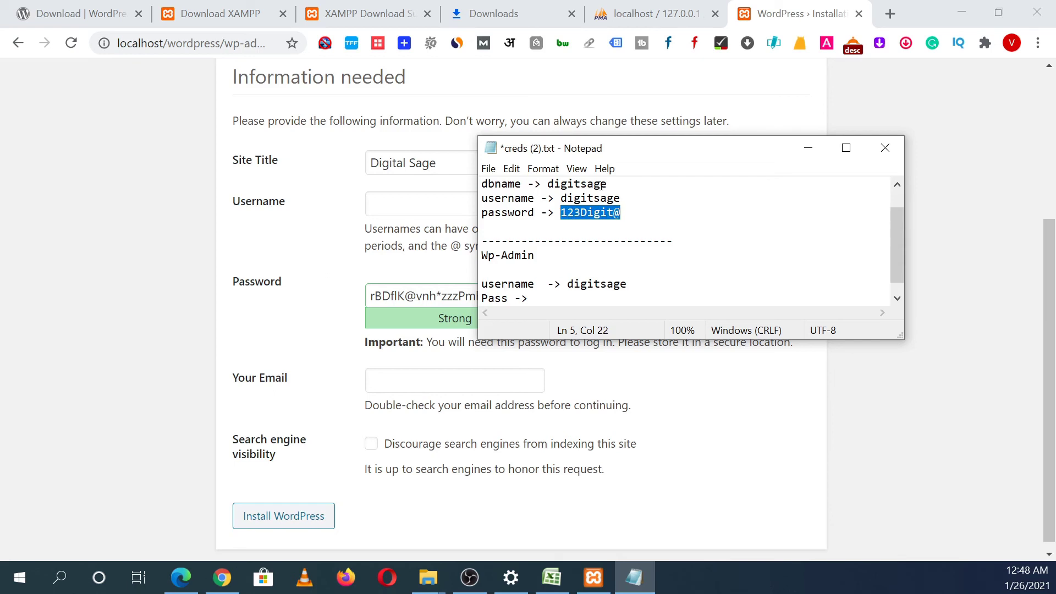
pyautogui.press('Down')
pyautogui.press('Down')
pyautogui.press('Down')
pyautogui.press('Down')
pyautogui.press('Down')
pyautogui.press('Down')
pyautogui.press('Down')
pyautogui.press('Up')
pyautogui.press('Right')
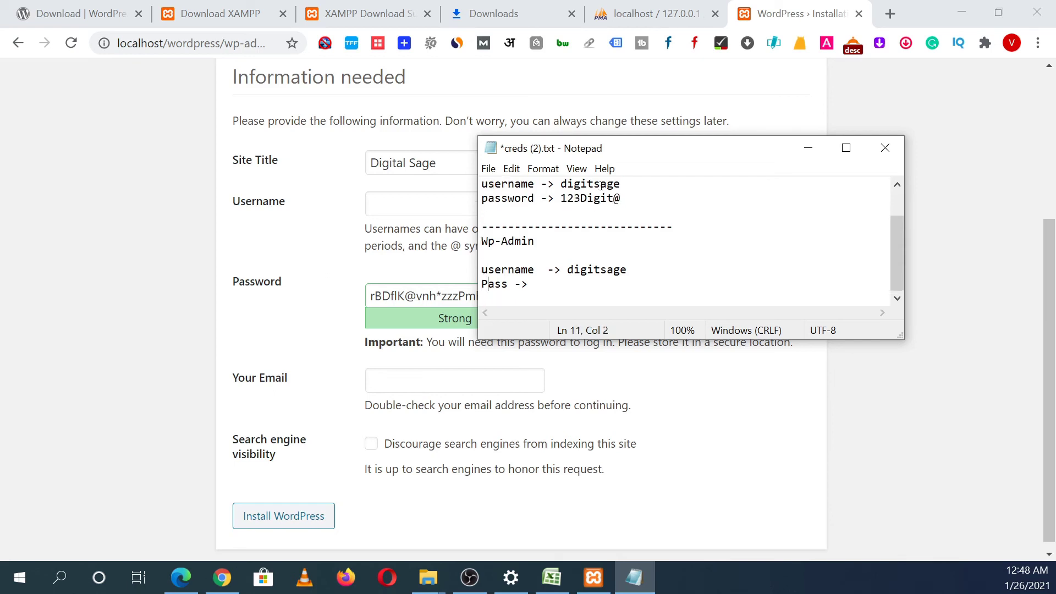
pyautogui.press('Down')
pyautogui.press('Up')
pyautogui.press('End')
pyautogui.hotkey('ctrl', 'v')
pyautogui.hotkey('ctrl', 's')
pyautogui.hotkey('shift', 'Left')
pyautogui.hotkey('shift', 'Left')
pyautogui.hotkey('shift', 'Left')
pyautogui.hotkey('shift', 'Left')
pyautogui.hotkey('shift', 'Left')
pyautogui.hotkey('shift', 'Left')
pyautogui.hotkey('shift', 'Left')
pyautogui.hotkey('shift', 'Left')
pyautogui.hotkey('shift', 'Left')
pyautogui.hotkey('shift', 'Left')
pyautogui.hotkey('shift', 'Left')
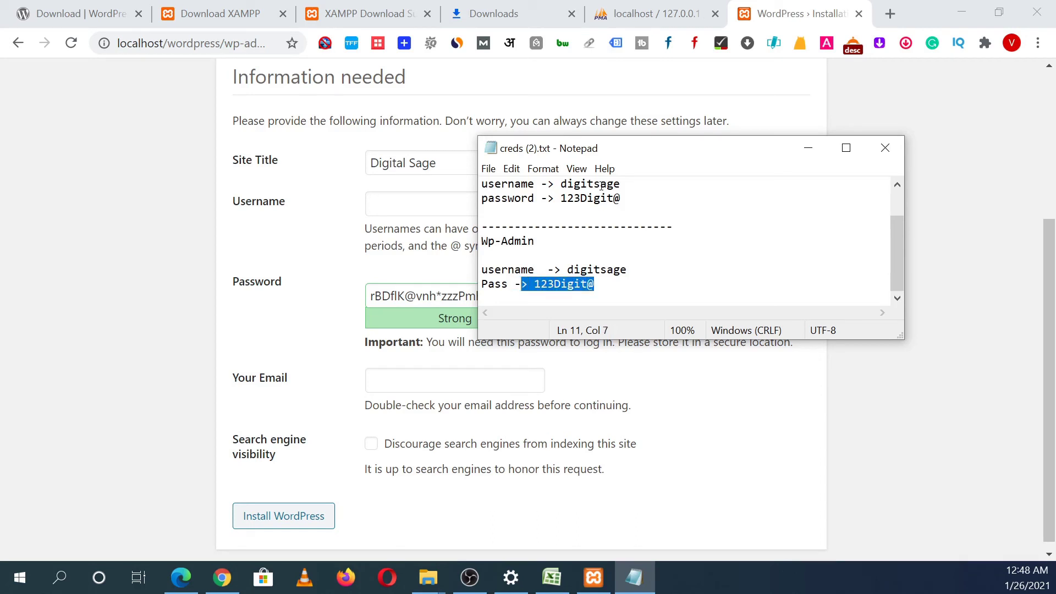
pyautogui.hotkey('shift', 'Right')
pyautogui.hotkey('shift', 'Right')
# Step: Enter the admin username and a custom password, confirming use of a weak password
pyautogui.click(389, 200)
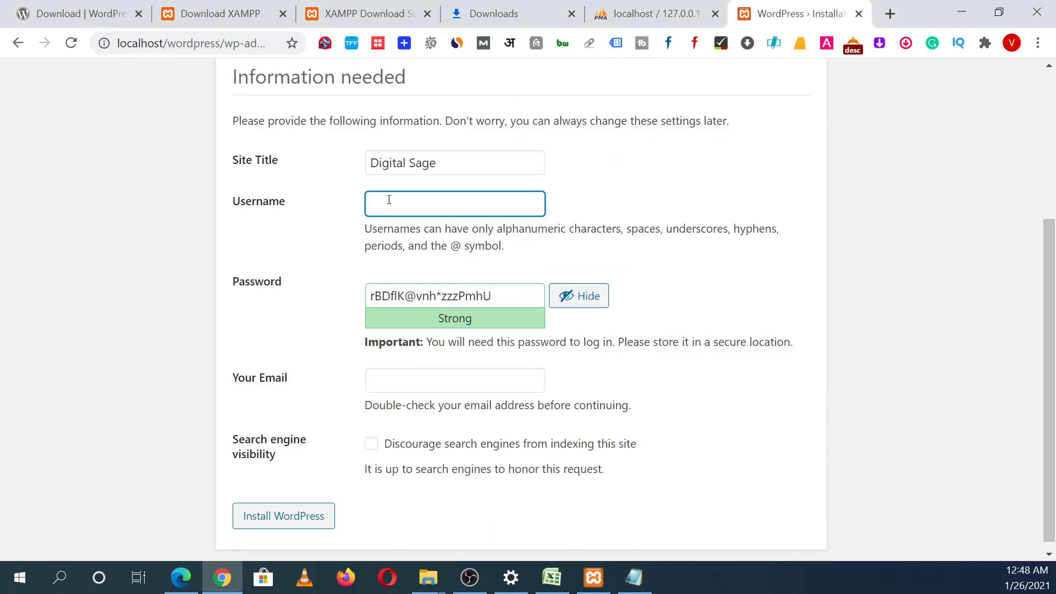
pyautogui.click(508, 304)
pyautogui.press('BackSpace')
pyautogui.press('BackSpace')
pyautogui.press('BackSpace')
pyautogui.press('BackSpace')
pyautogui.press('BackSpace')
pyautogui.press('BackSpace')
pyautogui.press('BackSpace')
pyautogui.press('BackSpace')
pyautogui.press('BackSpace')
pyautogui.press('BackSpace')
pyautogui.press('BackSpace')
pyautogui.press('BackSpace')
pyautogui.press('BackSpace')
pyautogui.press('BackSpace')
pyautogui.press('BackSpace')
pyautogui.press('BackSpace')
pyautogui.press('BackSpace')
pyautogui.press('BackSpace')
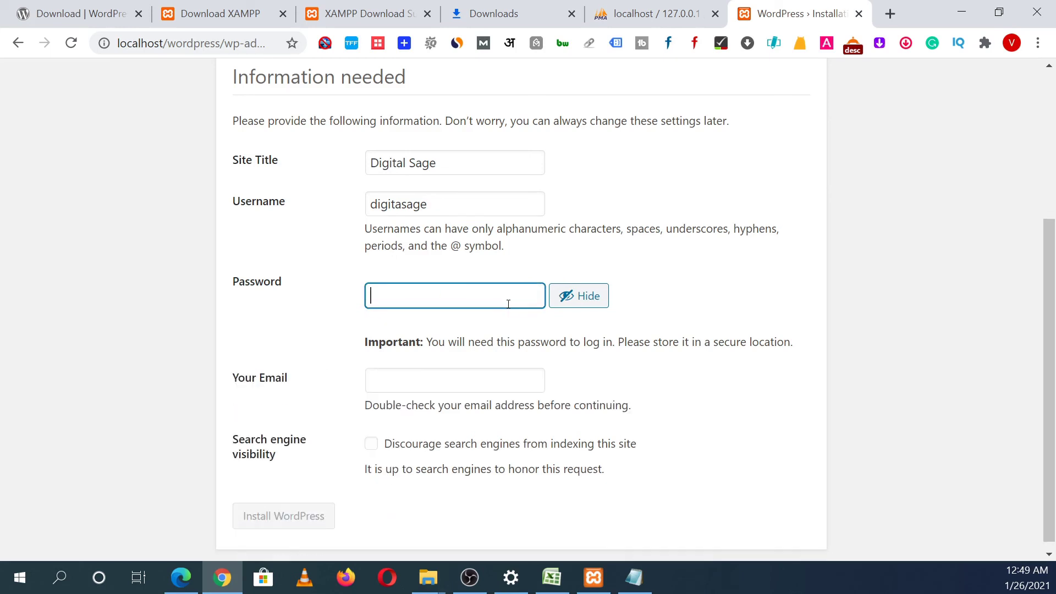
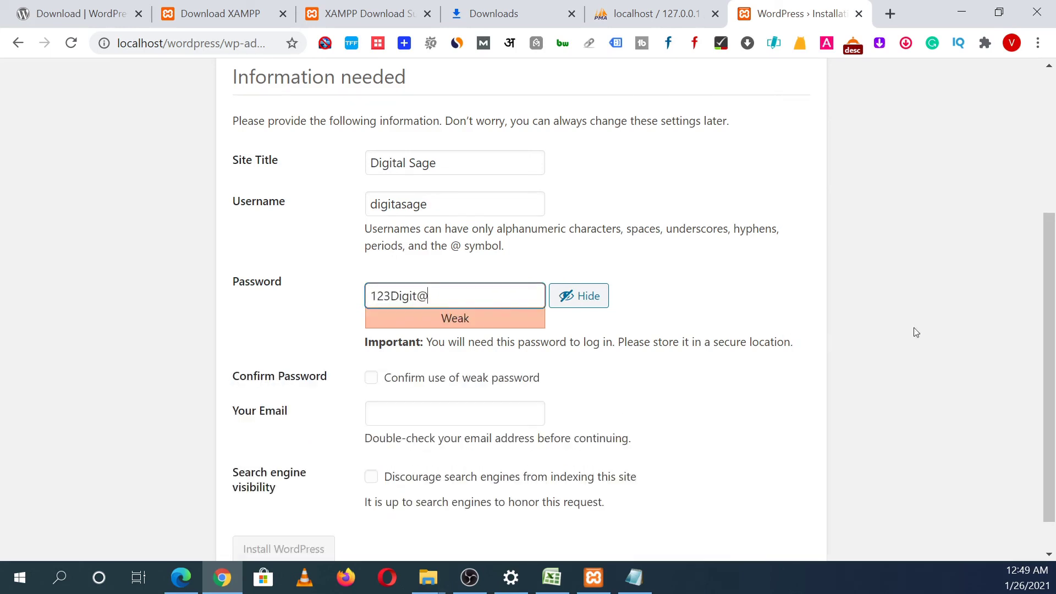
pyautogui.scroll(-1, 1048, 330)
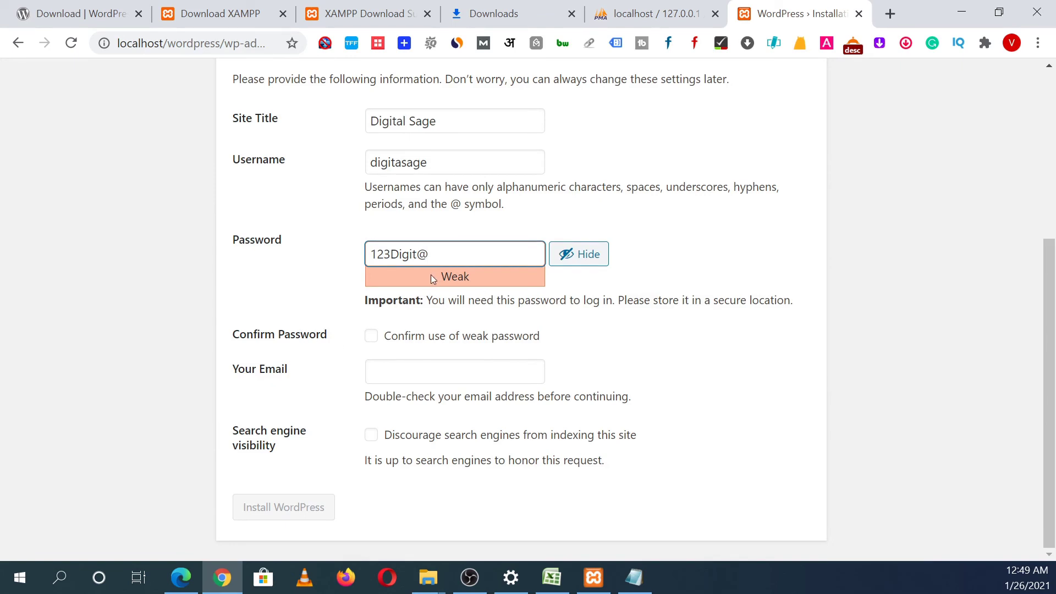
pyautogui.click(371, 336)
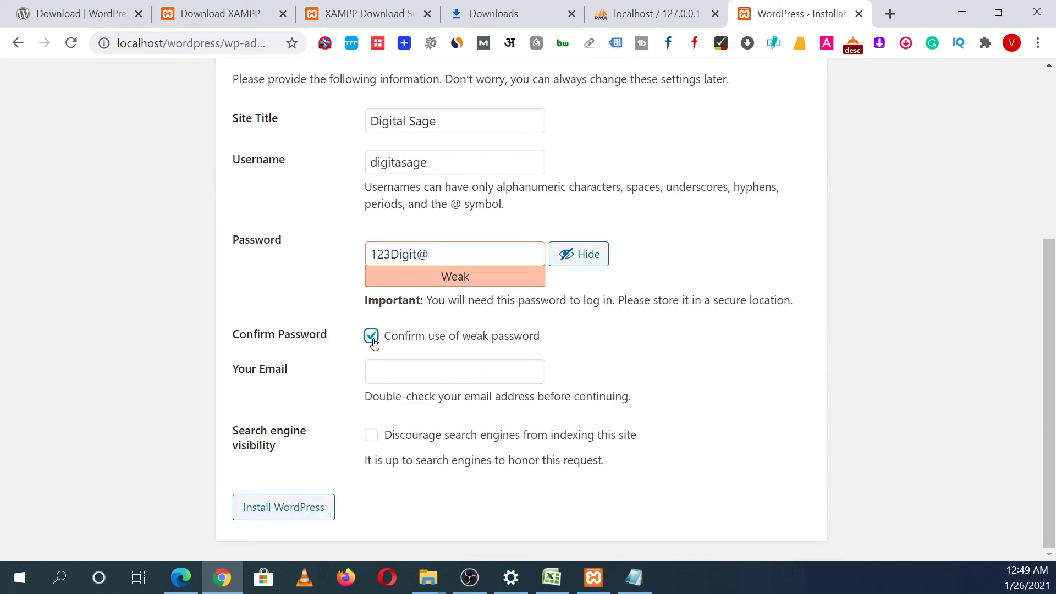
# Step: Fill in the admin e-mail address and submit the WordPress installation
pyautogui.click(411, 362)
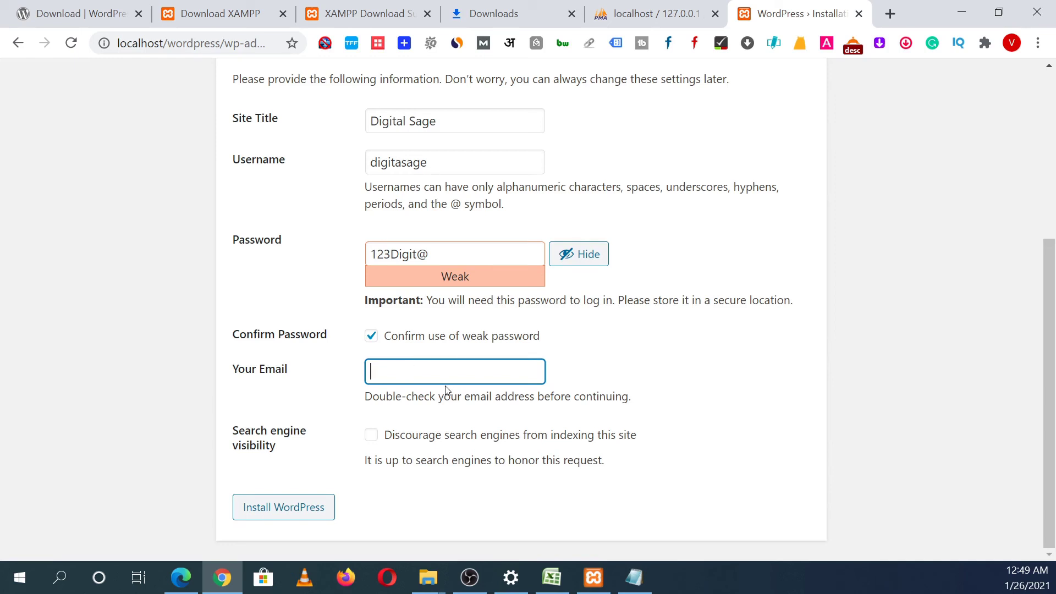
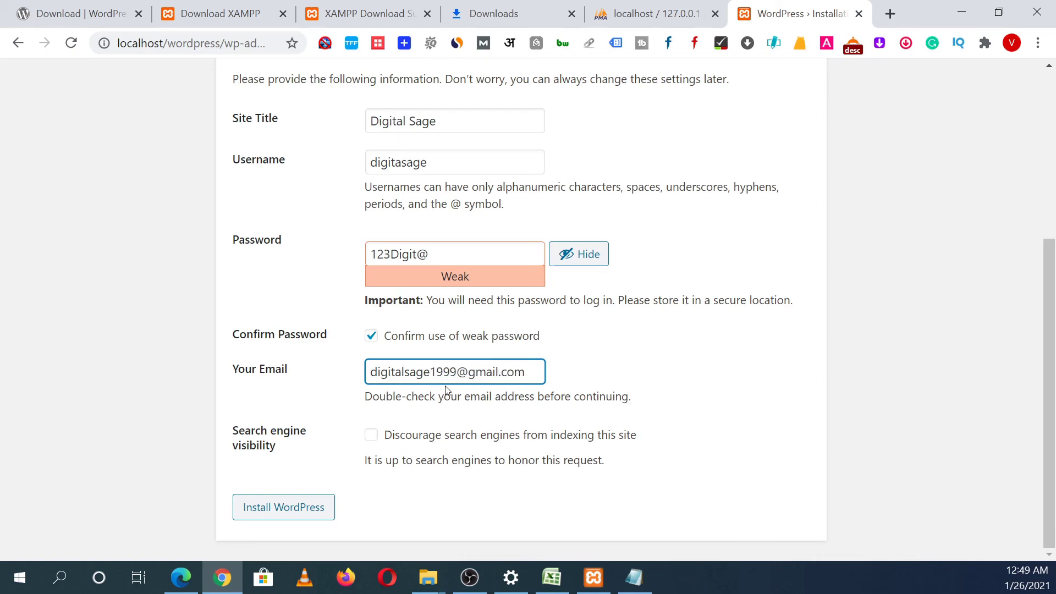
pyautogui.click(673, 445)
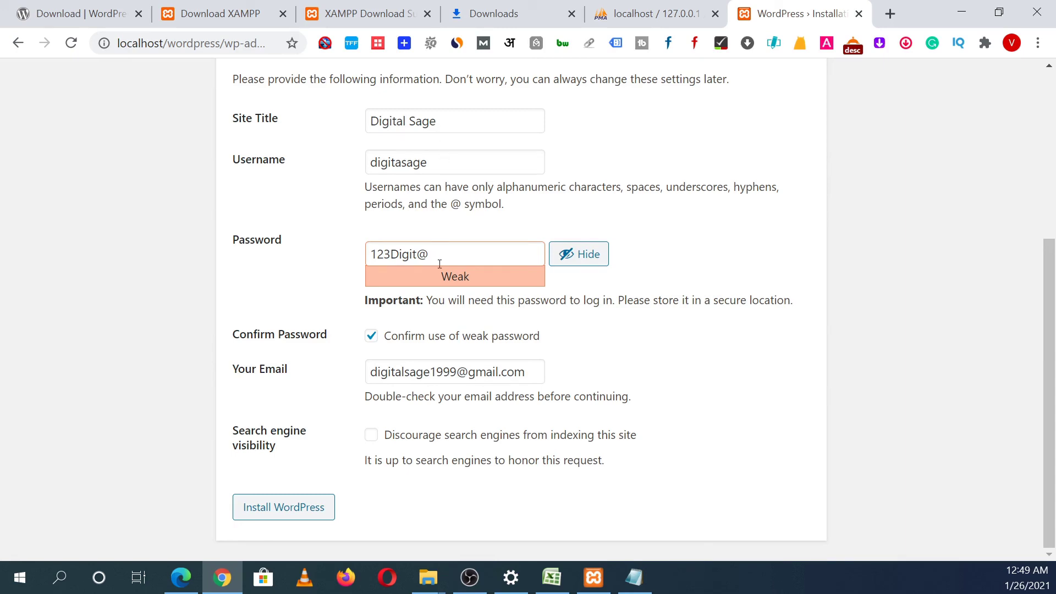
pyautogui.click(304, 510)
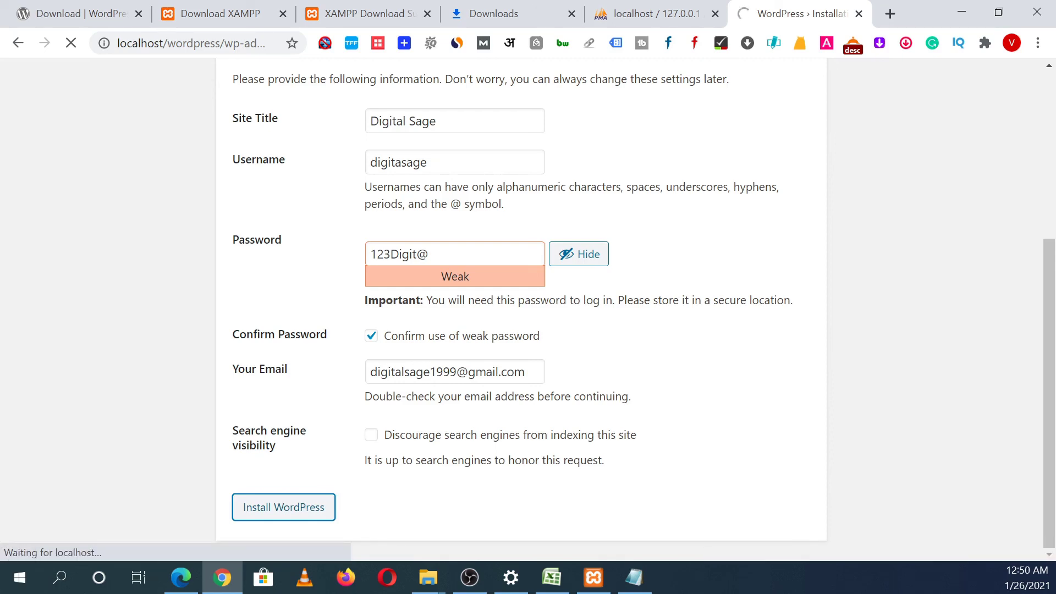
# Step: Continue from the installation Success! page to the WordPress login page
pyautogui.hotkey('alt', 'Tab')
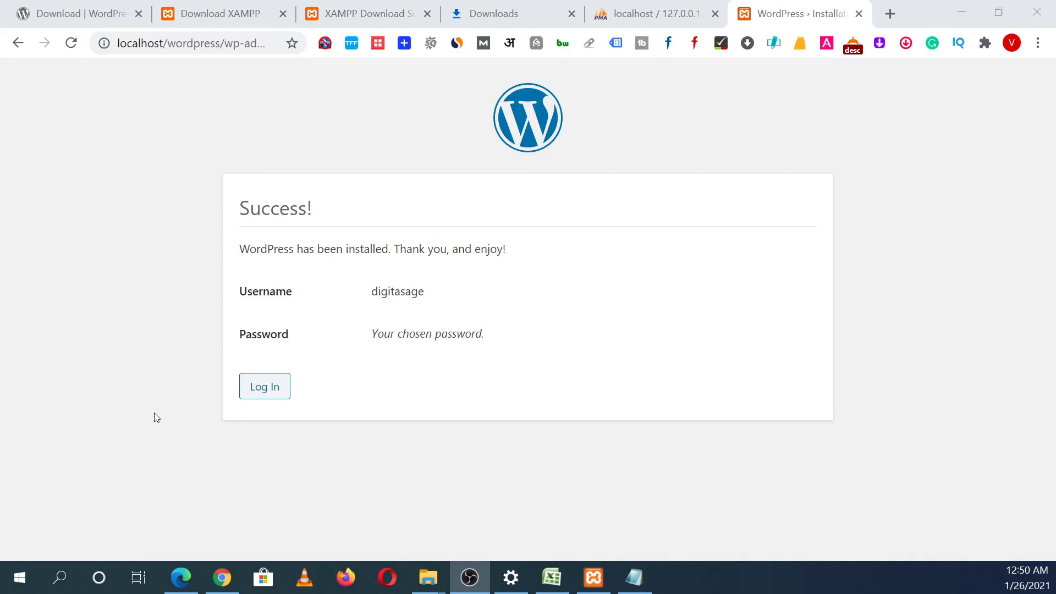
pyautogui.click(266, 389)
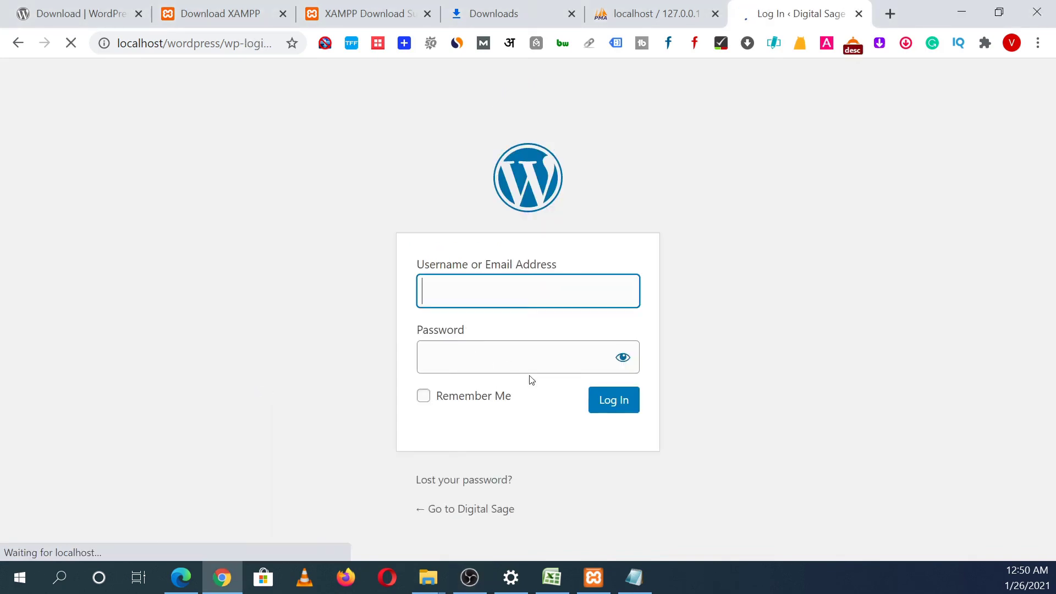
# Step: Log in with the noted admin username and pasted password, with Remember Me ticked
pyautogui.click(633, 578)
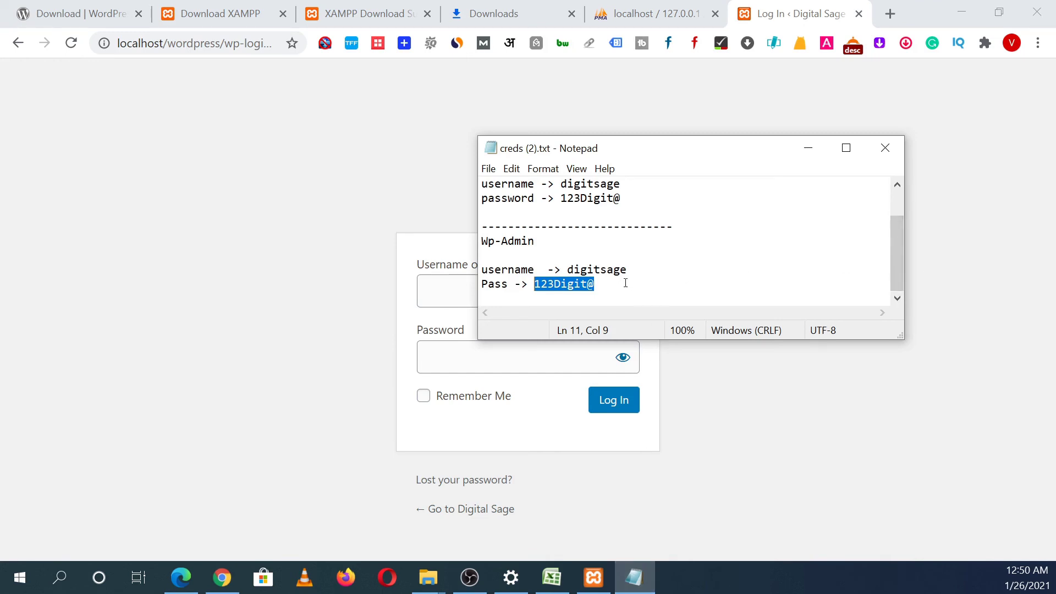
pyautogui.click(629, 281)
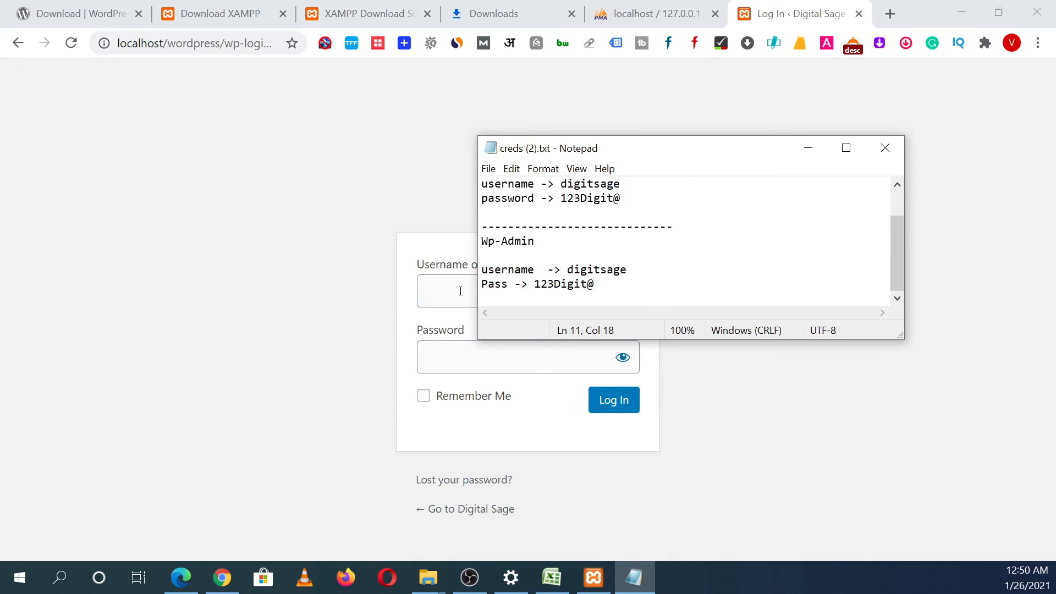
pyautogui.click(460, 291)
pyautogui.write('digit')
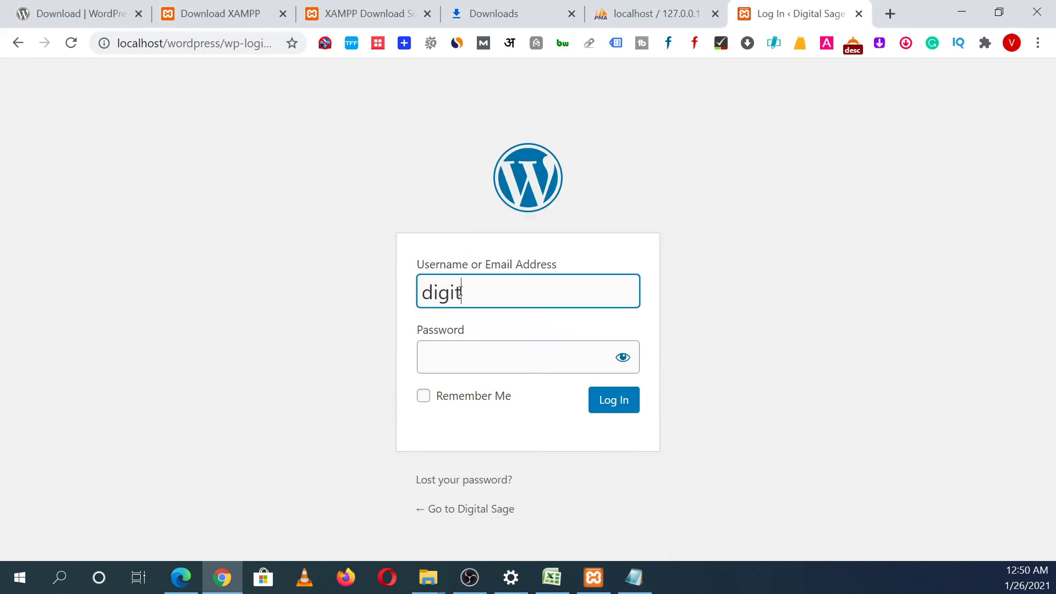
pyautogui.write('sage')
pyautogui.click(516, 373)
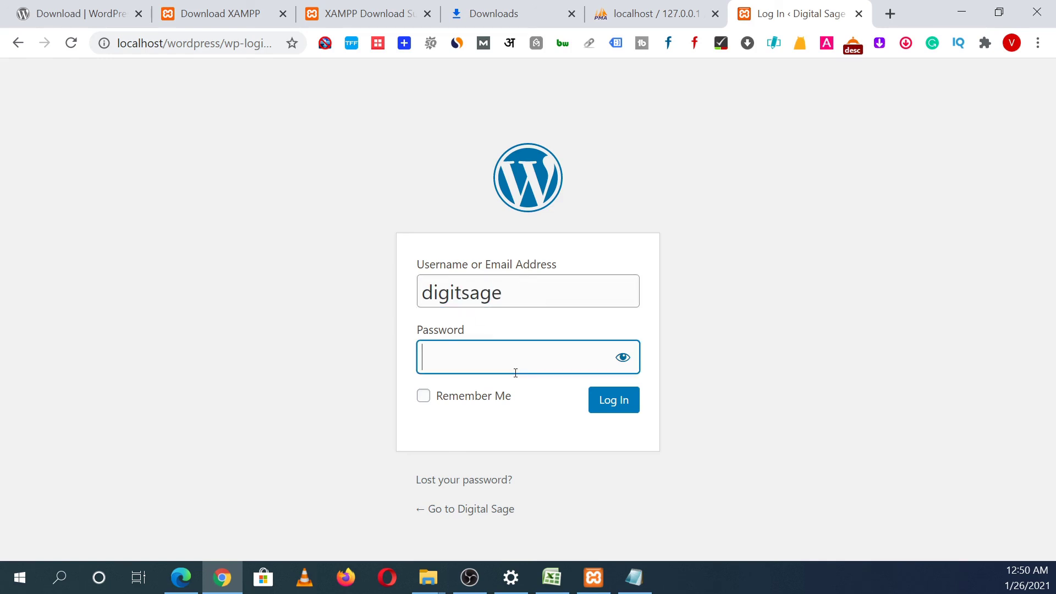
pyautogui.hotkey('ctrl', 'v')
pyautogui.click(496, 402)
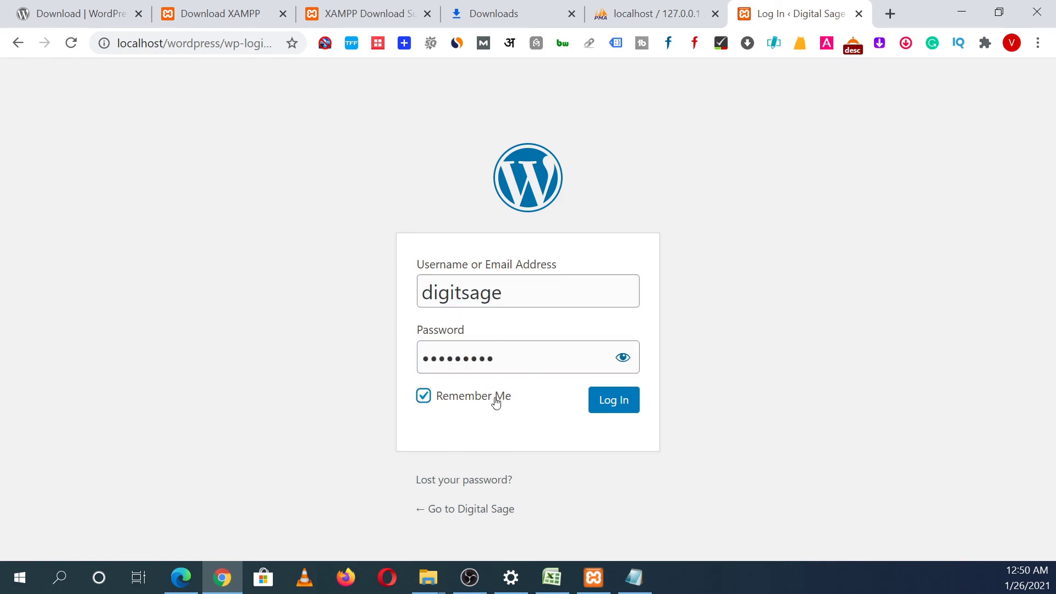
pyautogui.click(618, 407)
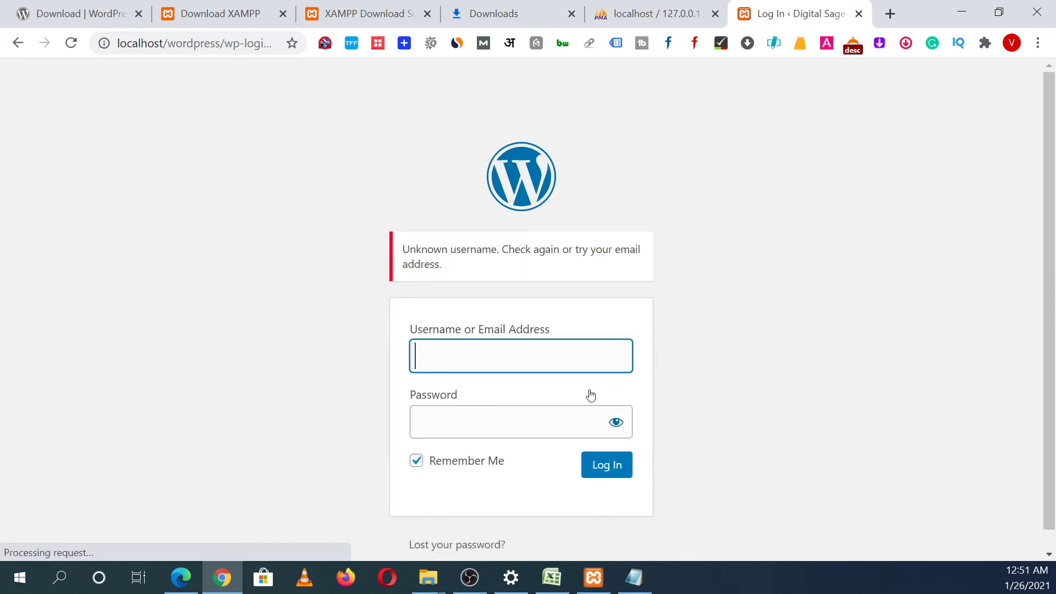
# Step: Retry the login with the username and password copied from the credentials notes
pyautogui.click(634, 578)
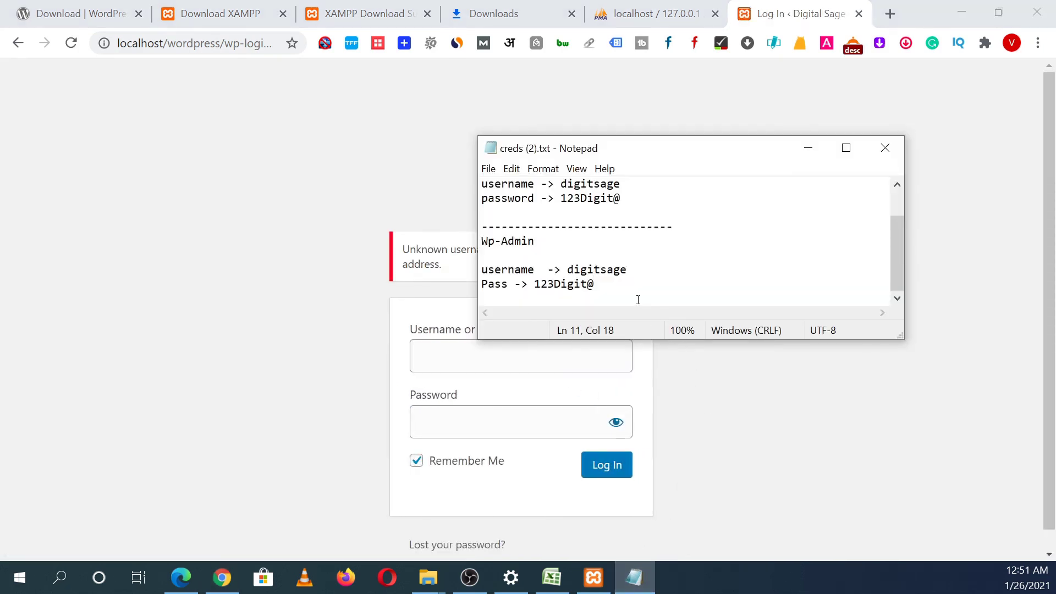
pyautogui.click(636, 269)
pyautogui.hotkey('shift', 'Left')
pyautogui.hotkey('shift', 'Left')
pyautogui.hotkey('shift', 'Left')
pyautogui.hotkey('shift', 'Left')
pyautogui.hotkey('shift', 'Left')
pyautogui.hotkey('shift', 'Left')
pyautogui.hotkey('shift', 'Left')
pyautogui.hotkey('shift', 'Left')
pyautogui.hotkey('shift', 'Left')
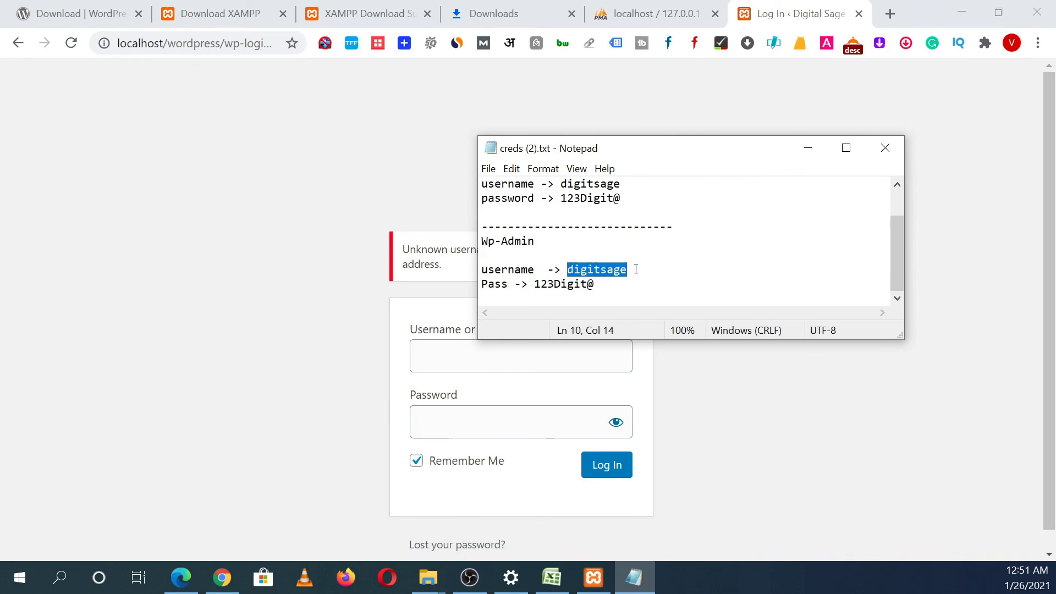
pyautogui.hotkey('ctrl', 'c')
pyautogui.click(483, 365)
pyautogui.hotkey('ctrl', 'v')
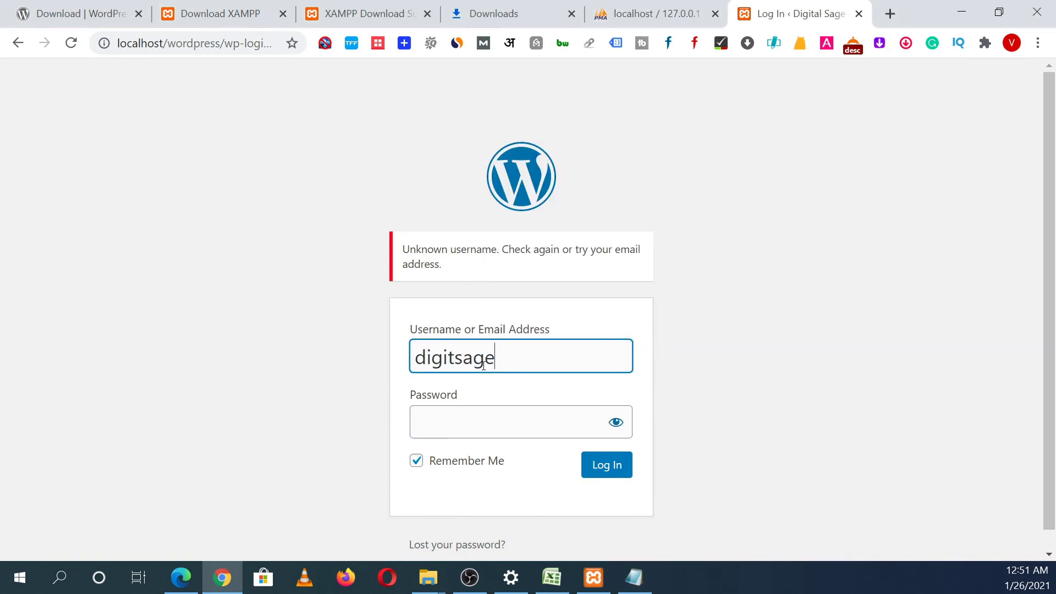
pyautogui.click(636, 584)
pyautogui.press('Left')
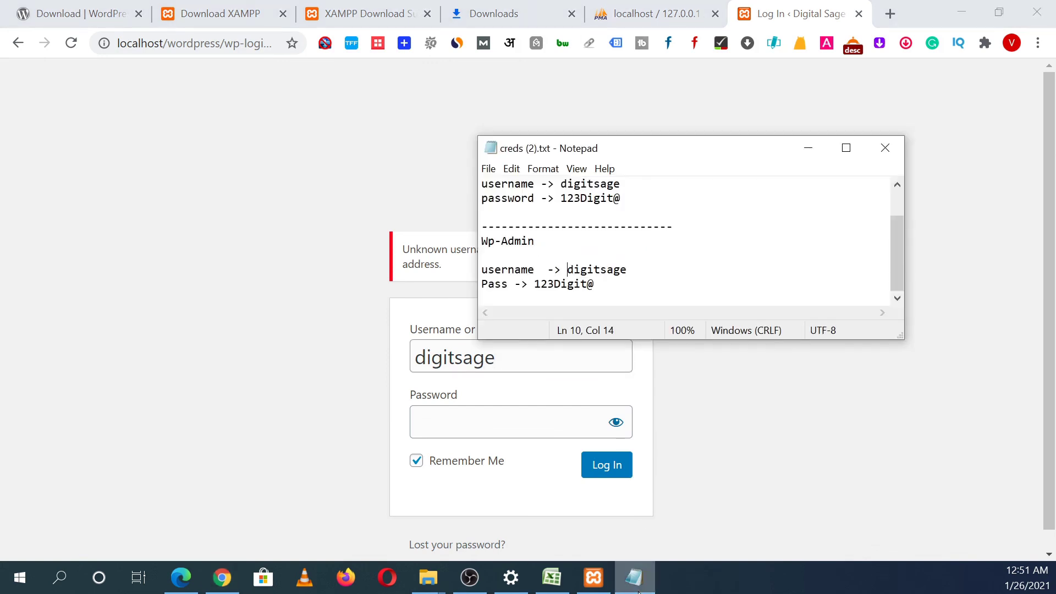
pyautogui.press('Left')
pyautogui.press('Down')
pyautogui.press('Left')
pyautogui.press('Left')
pyautogui.press('Left')
pyautogui.press('Left')
pyautogui.press('Right')
pyautogui.press('Right')
pyautogui.press('Left')
pyautogui.hotkey('shift', 'End')
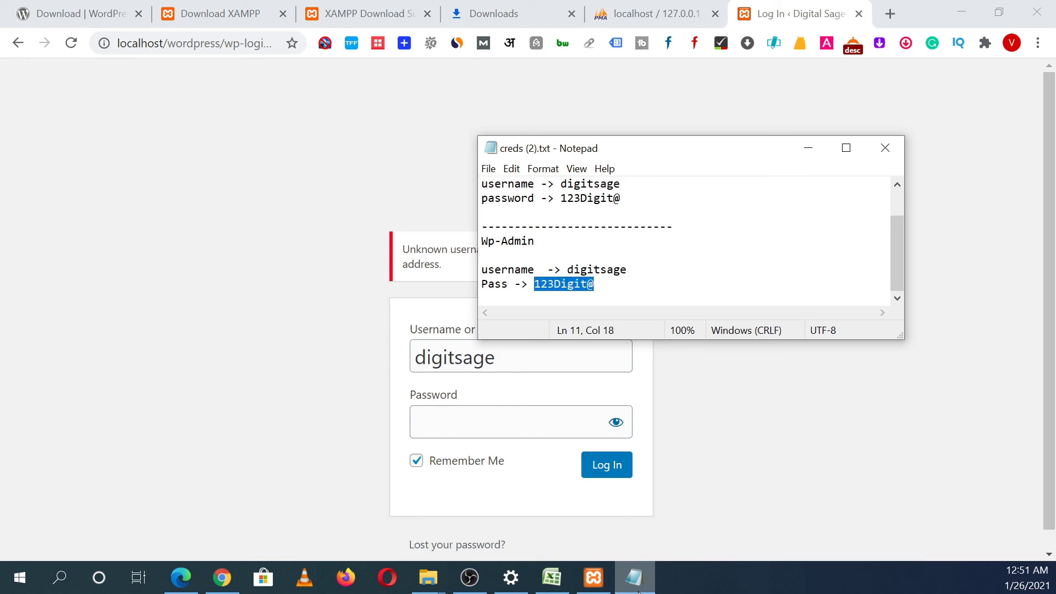
pyautogui.hotkey('shift', 'Left')
pyautogui.hotkey('shift', 'Right')
pyautogui.click(439, 379)
pyautogui.click(462, 423)
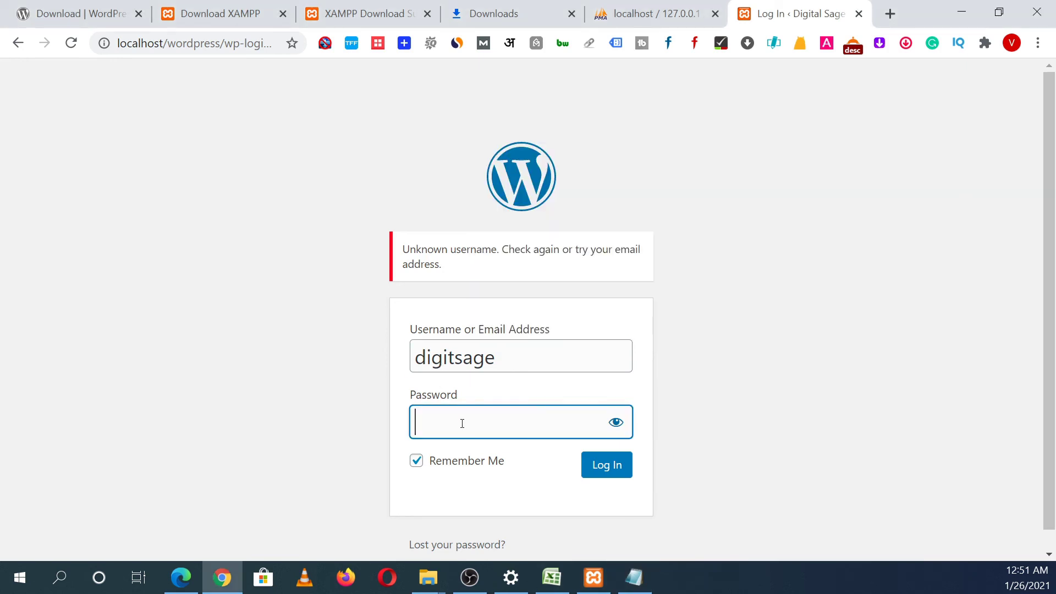
pyautogui.hotkey('ctrl', 'v')
pyautogui.click(605, 466)
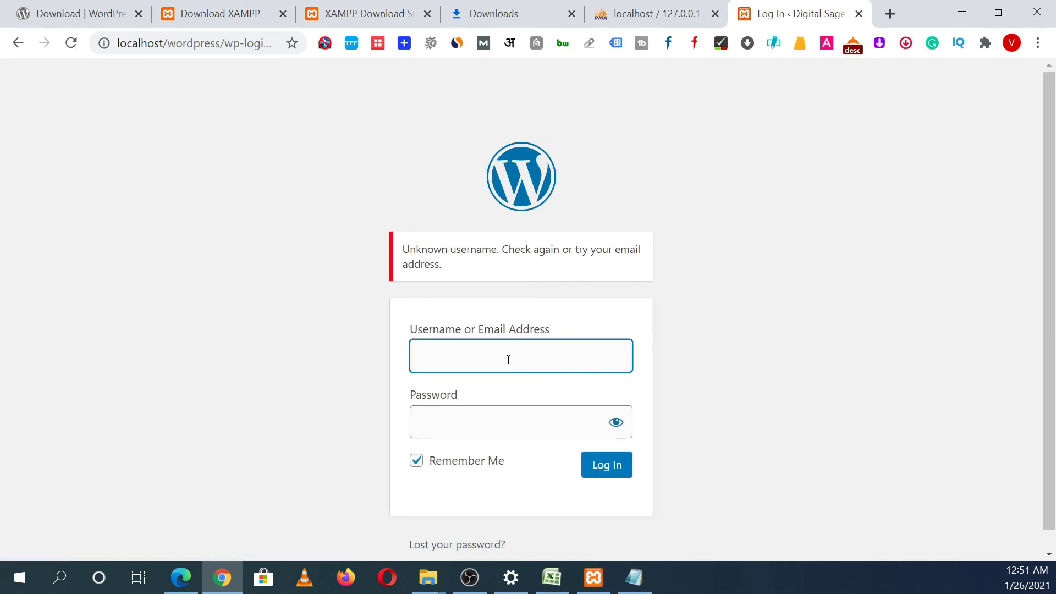
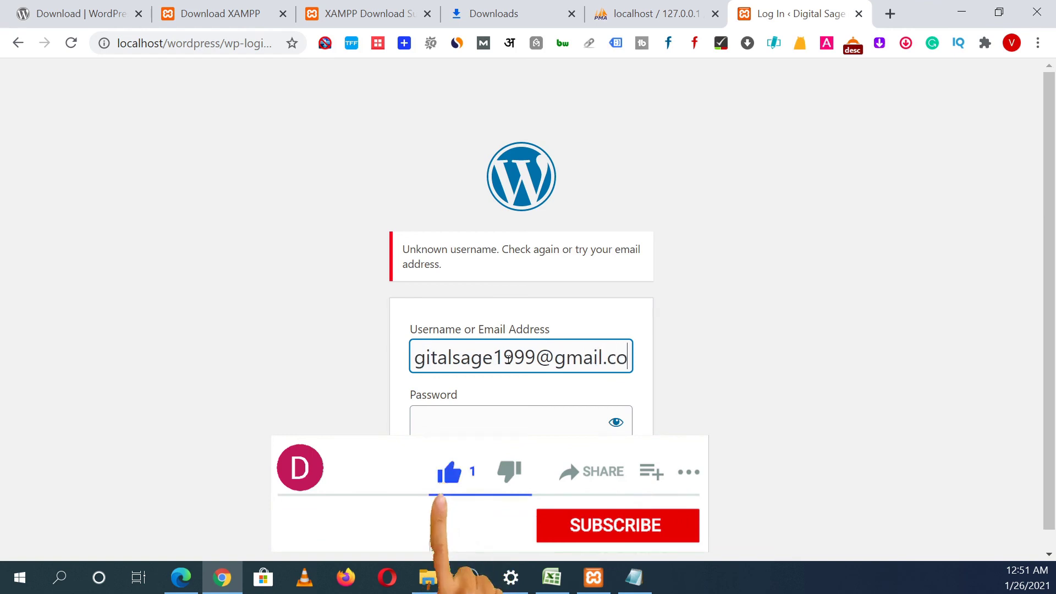
# Step: Log in using the admin e-mail address and password instead of the username
pyautogui.press('Tab')
pyautogui.write('•••••••••')
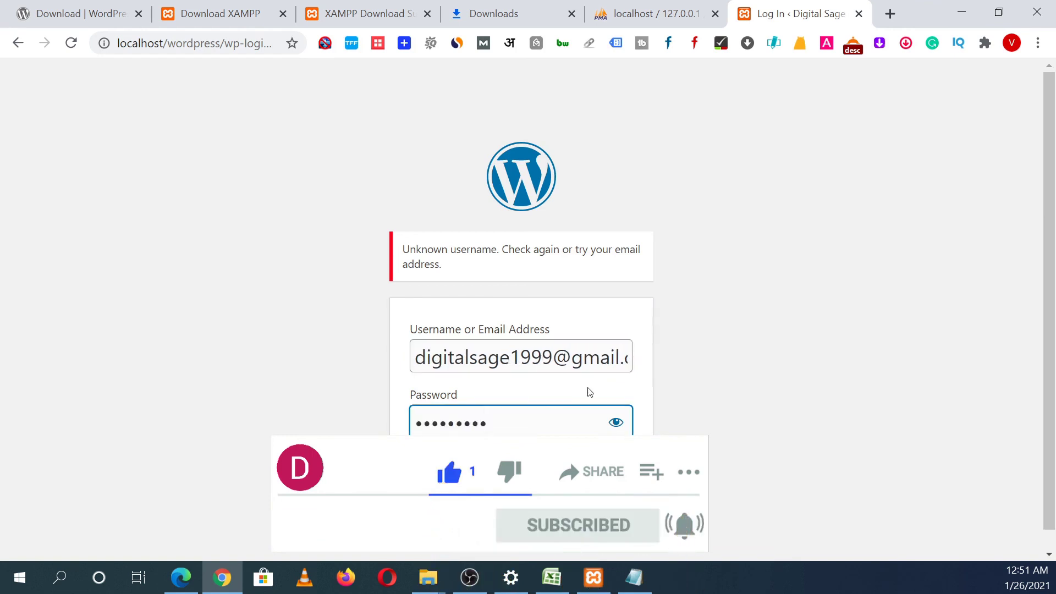
pyautogui.click(606, 466)
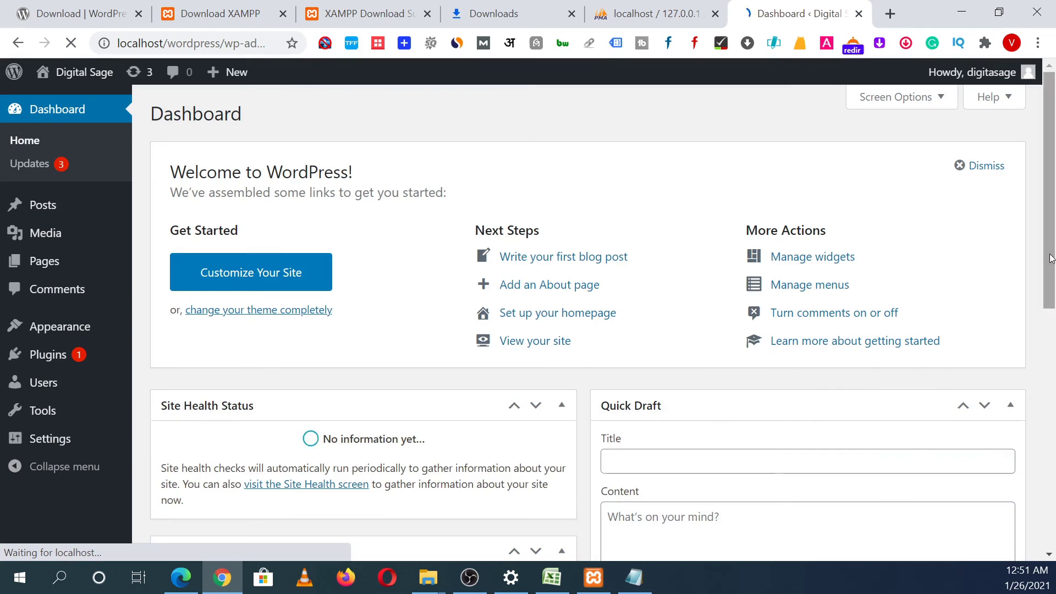
# Step: Scroll through the new Dashboard, reviewing At a Glance: 1 Post, 1 Page, 1 Comment
pyautogui.scroll(-3, 1037, 348)
pyautogui.scroll(3, 1036, 348)
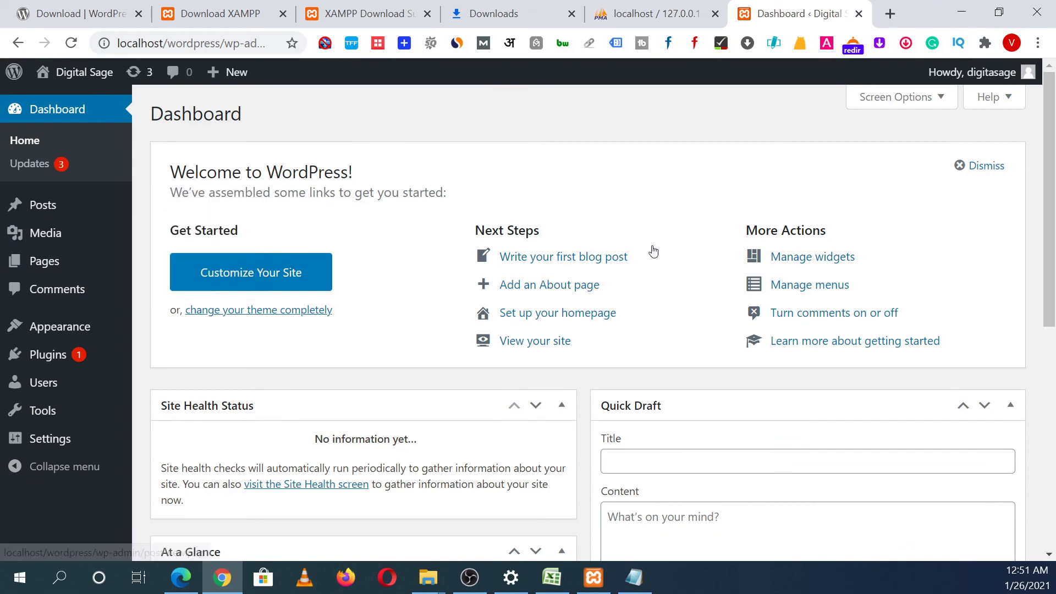
pyautogui.scroll(-3, 1027, 341)
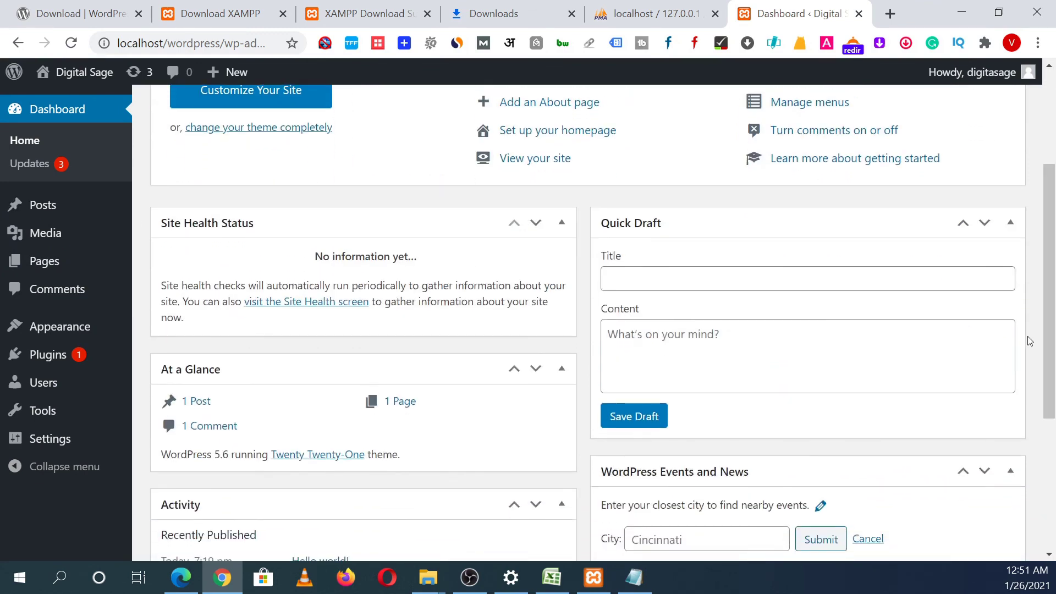